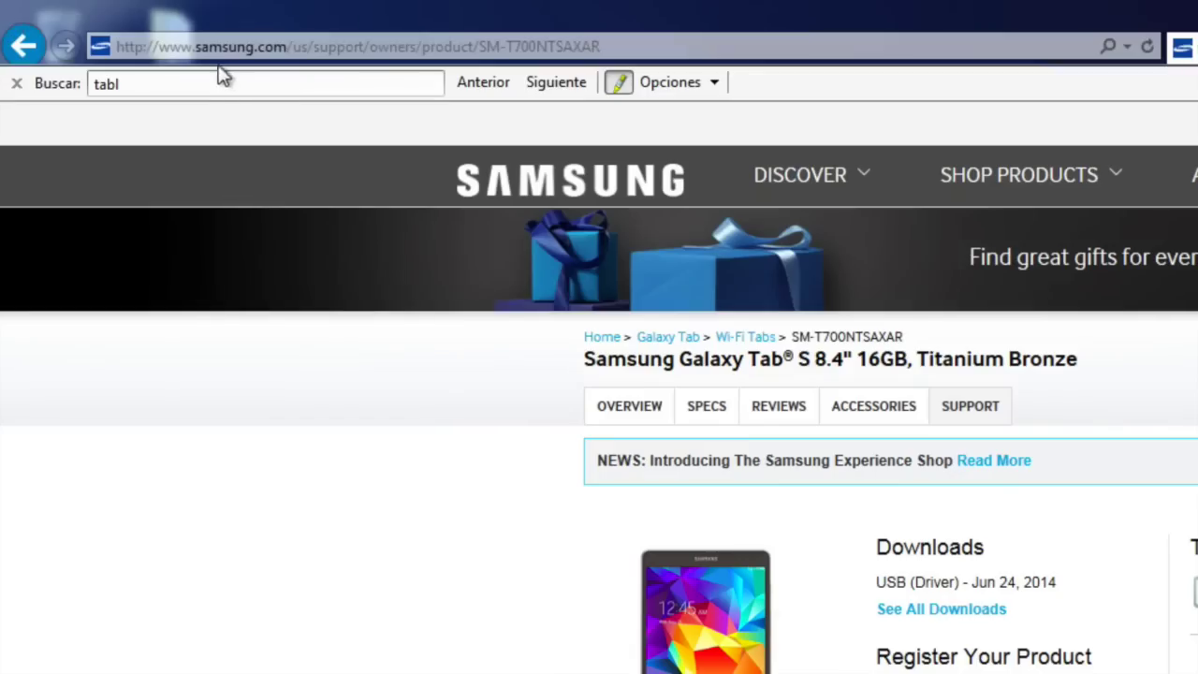
# Load Google Spain and search for cf-root
pyautogui.click(113, 24)
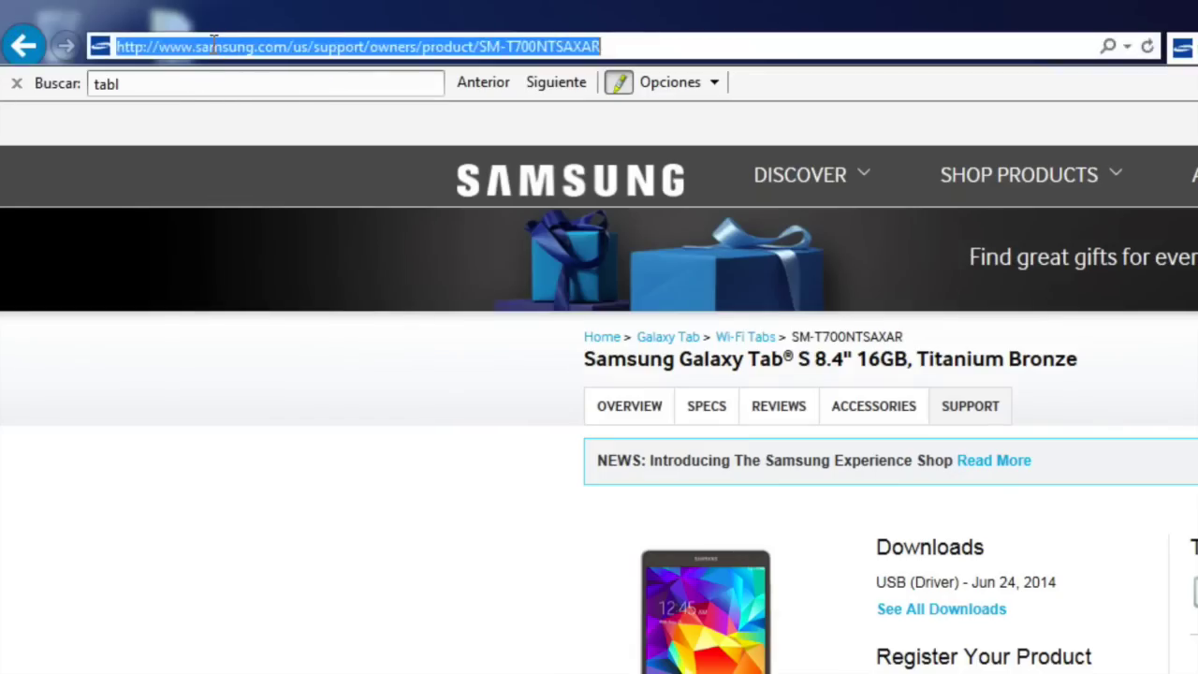
pyautogui.write('google.es/')
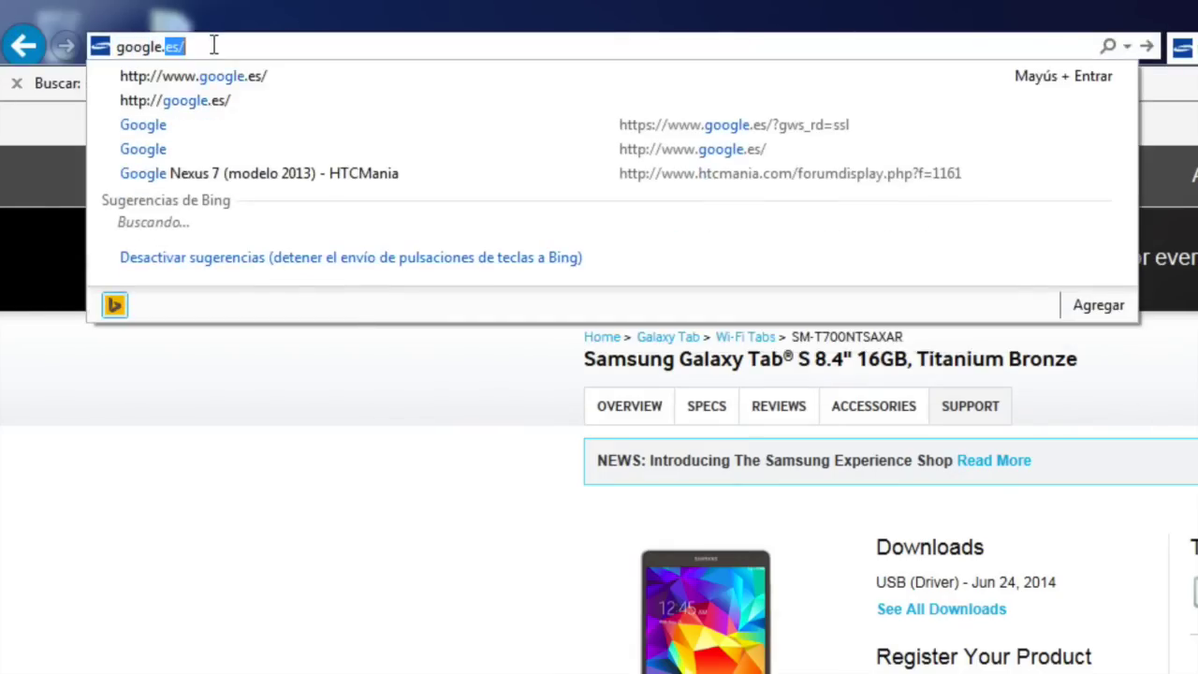
pyautogui.press('Return')
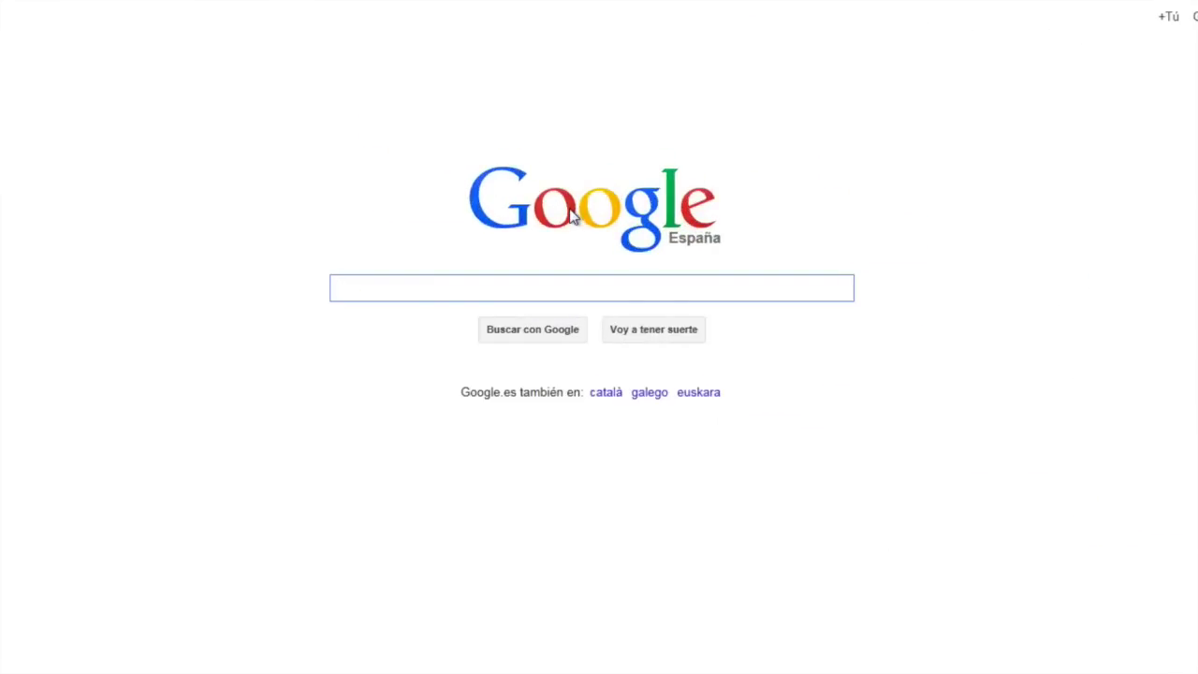
pyautogui.write('cf-root-')
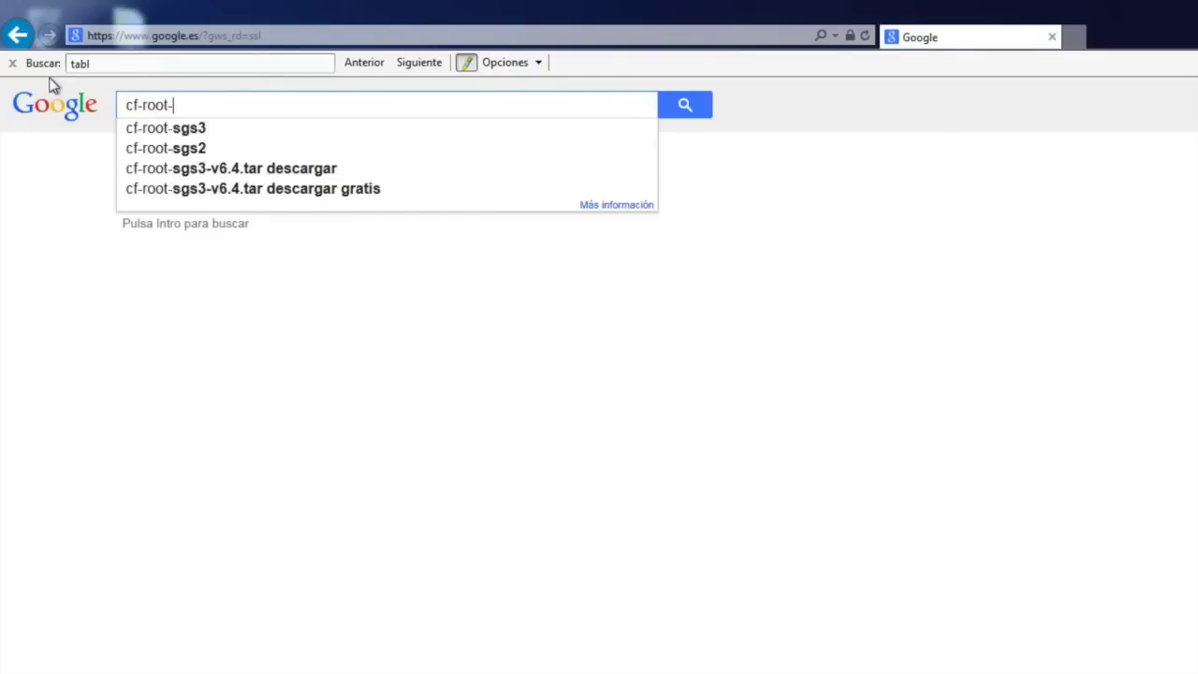
pyautogui.press('BackSpace')
pyautogui.press('Return')
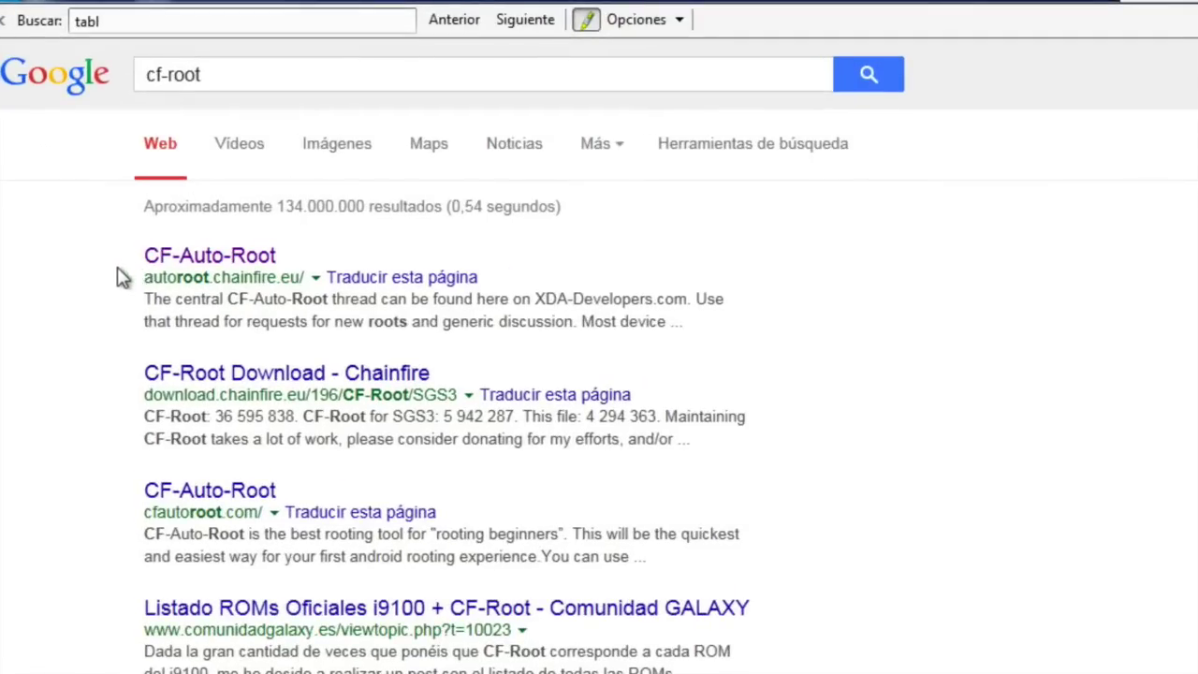
# Open the CF-Auto-Root site from the search results
pyautogui.click(198, 254)
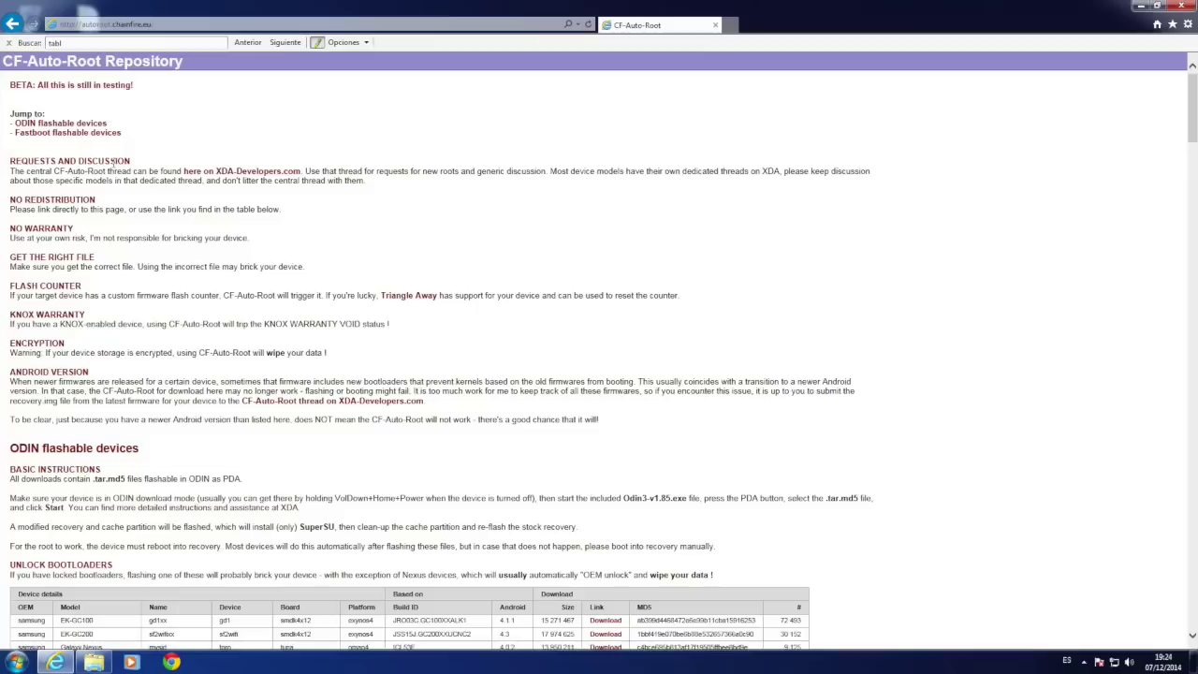
pyautogui.scroll(-20, 105, 188)
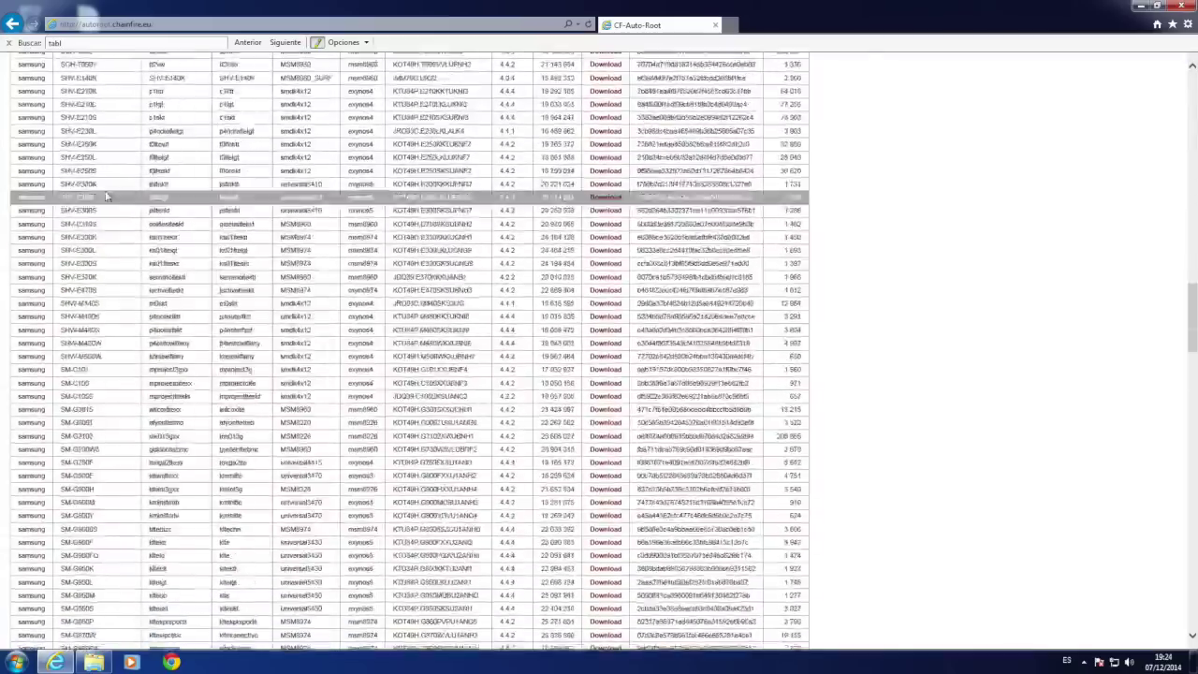
pyautogui.scroll(20, 105, 195)
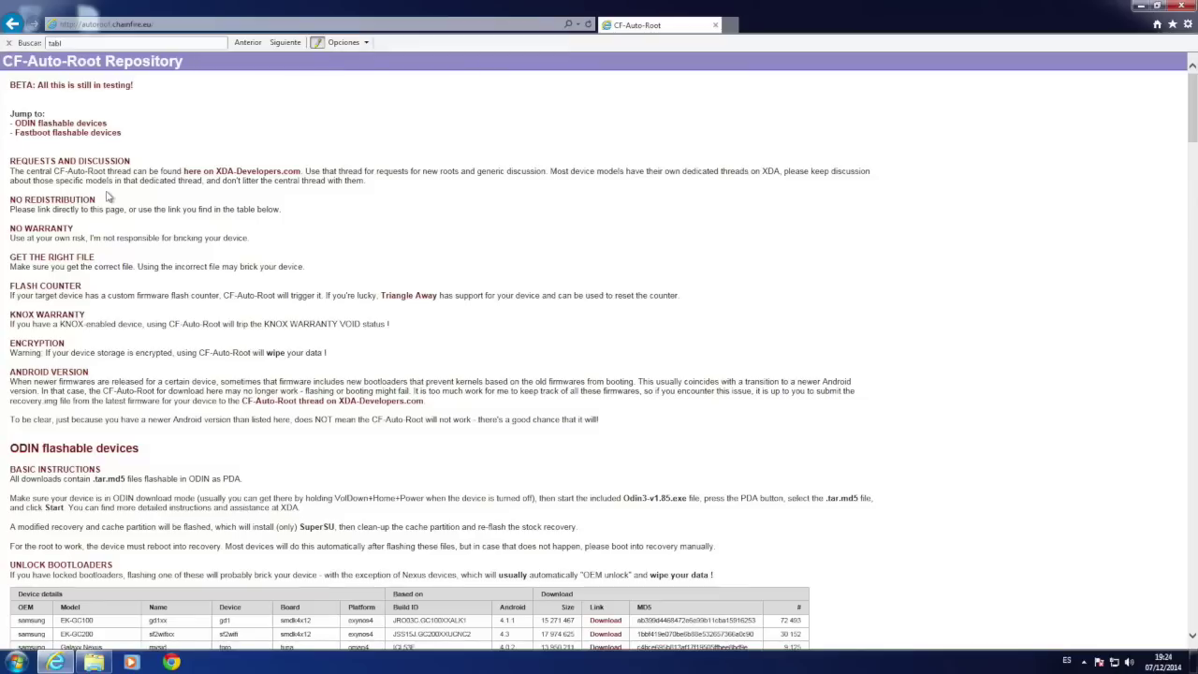
# Find T700 in the device table and start its CF-Auto-Root download
pyautogui.hotkey('ctrl', 'f')
pyautogui.write('t700')
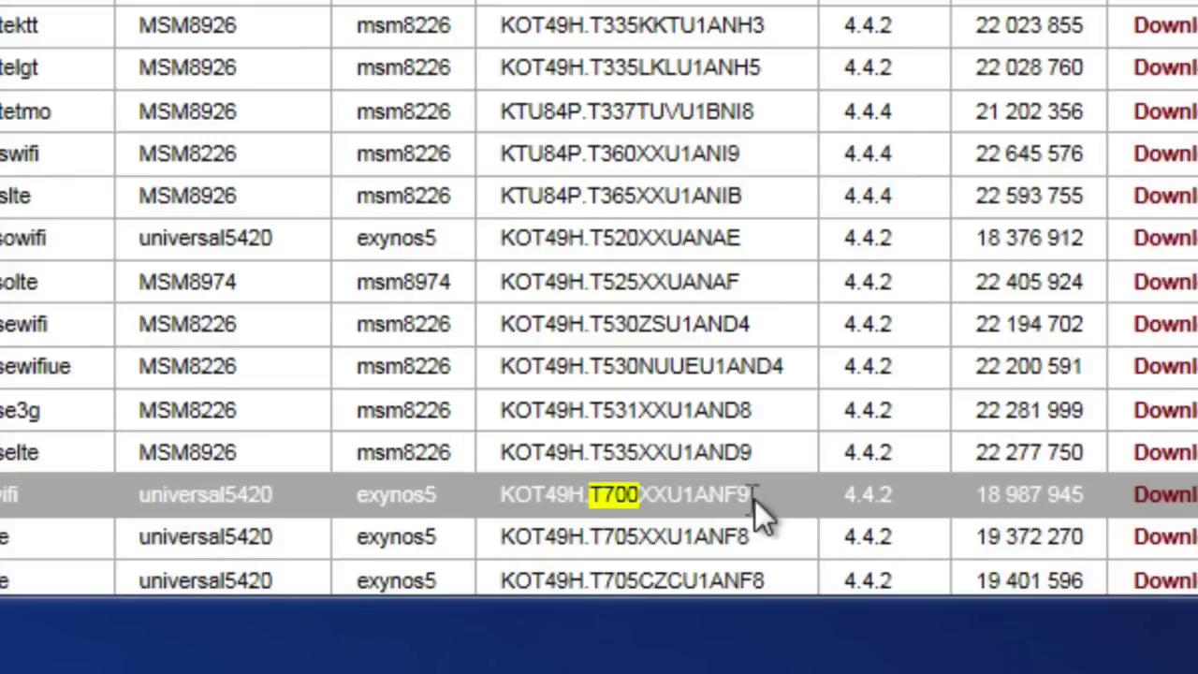
pyautogui.moveTo(752, 496); pyautogui.dragTo(704, 498)
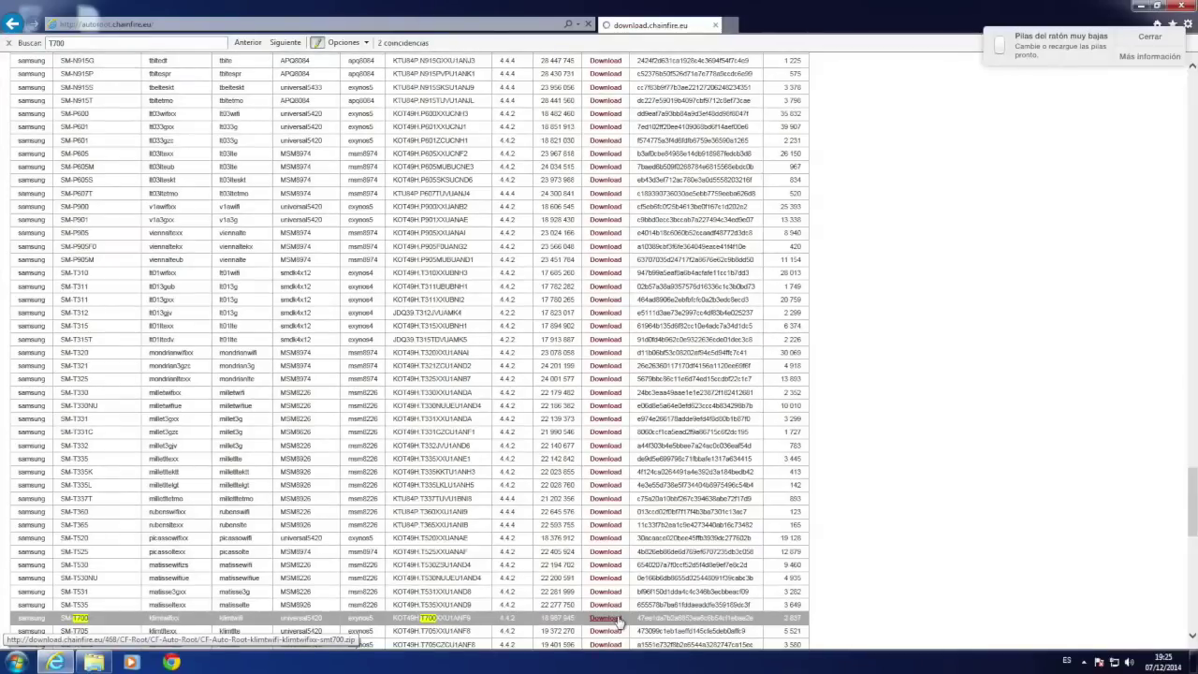
pyautogui.click(616, 620)
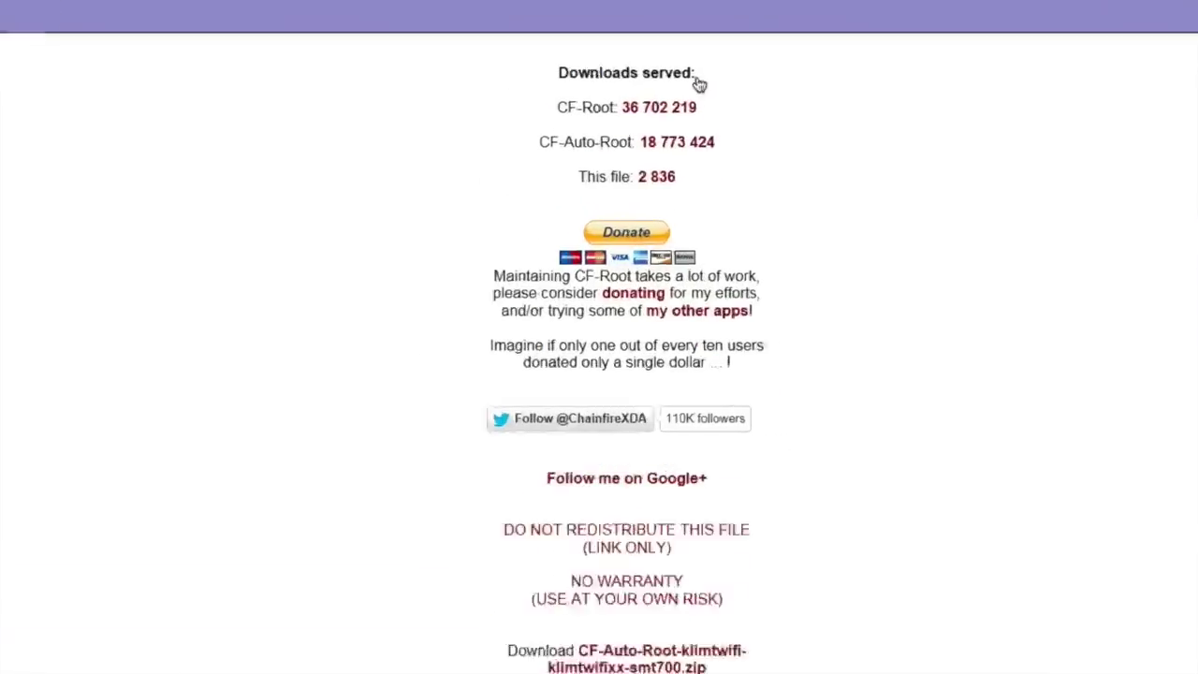
# Scroll down to the CF-Auto-Root-klimtwifi-klimtwifixx-smt700.zip download link
pyautogui.scroll(-3, 633, 475)
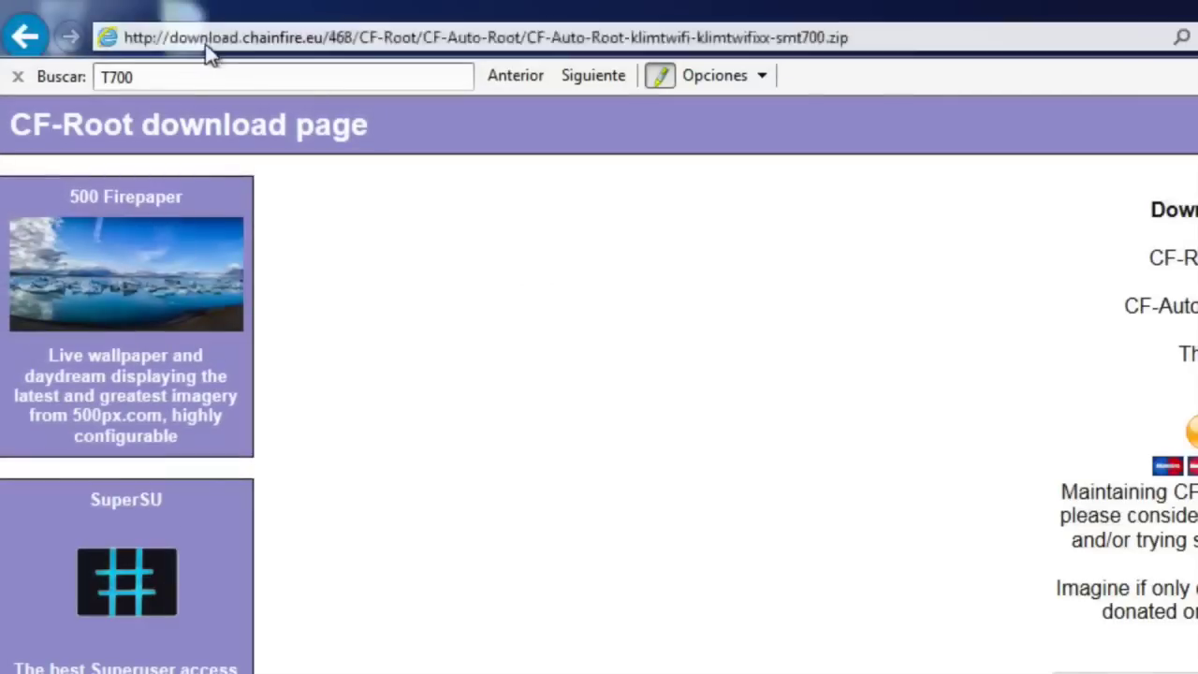
# Reach google.es from the mistyped 'gooogle' address and open TeamWin's TWRP 2.8 page
pyautogui.click(100, 26)
pyautogui.write('gooogl')
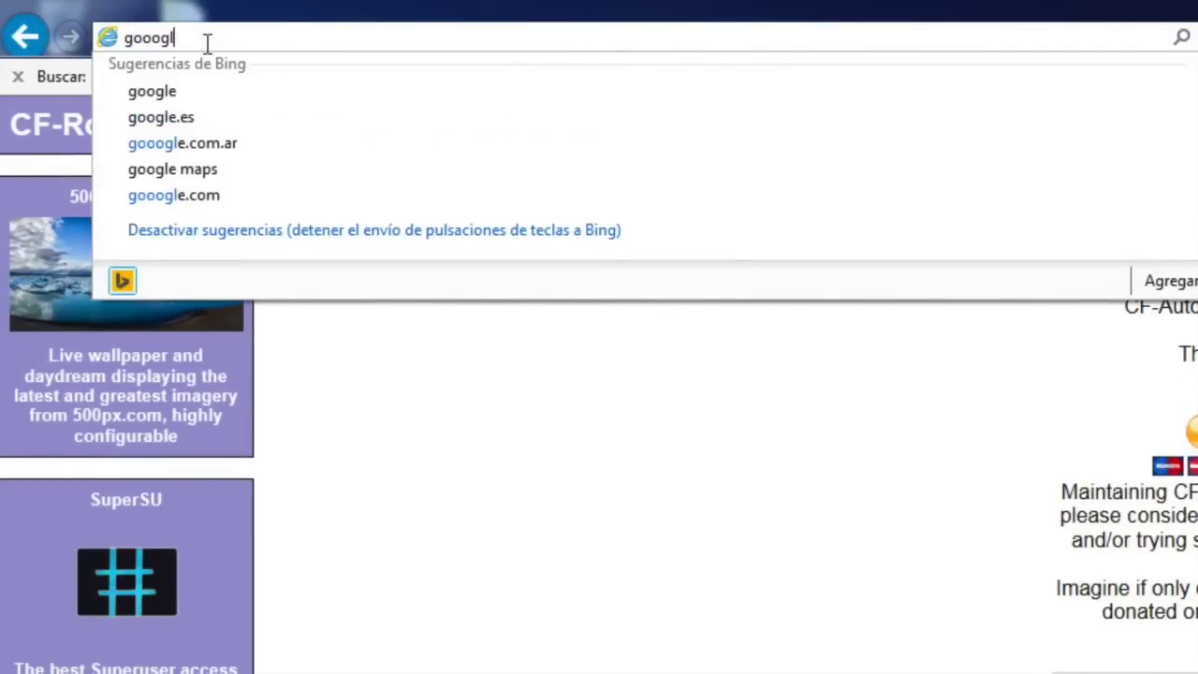
pyautogui.write('e')
pyautogui.press('Return')
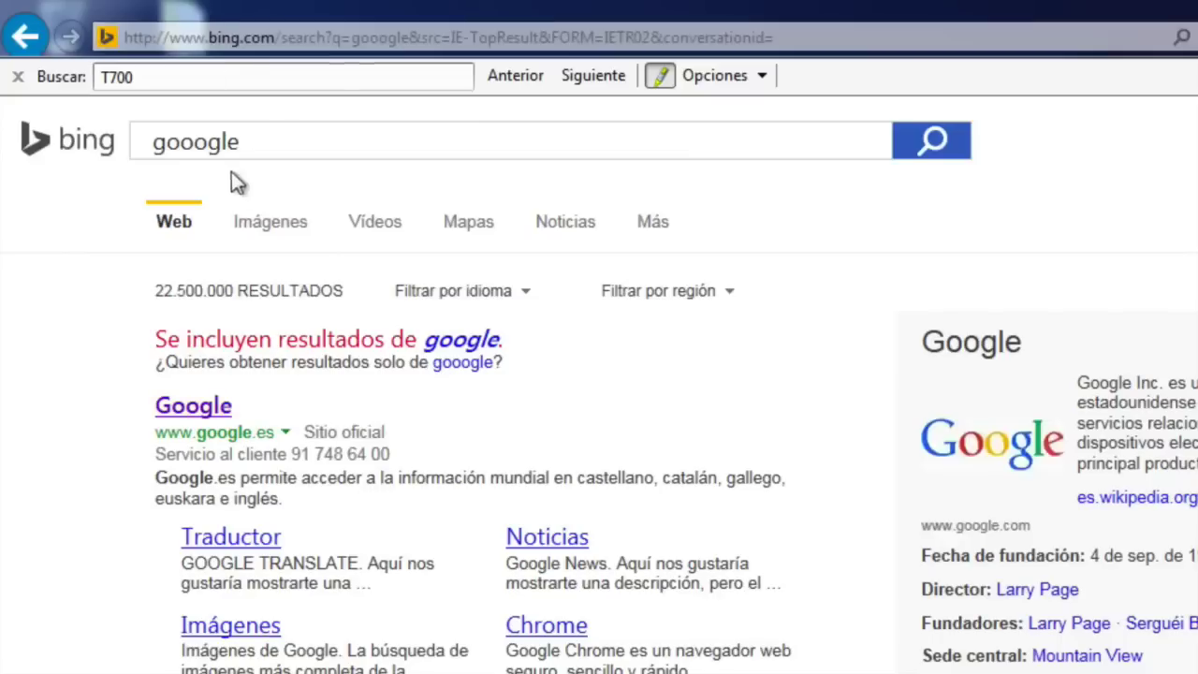
pyautogui.click(461, 341)
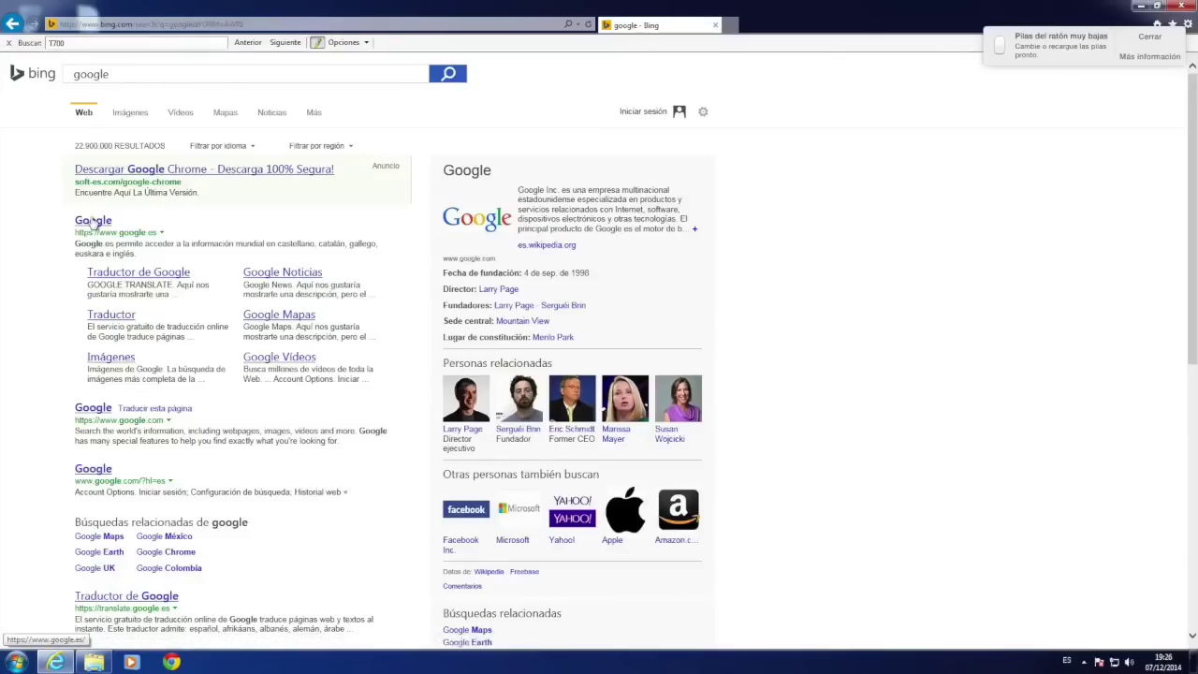
pyautogui.click(93, 221)
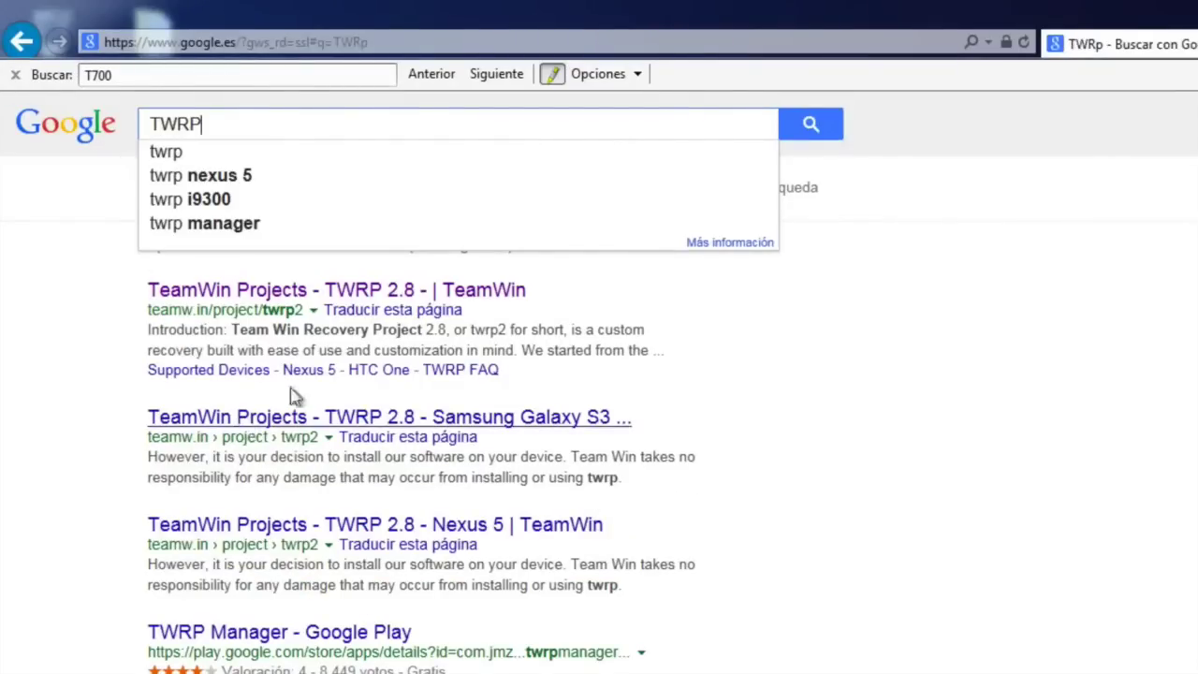
pyautogui.click(216, 299)
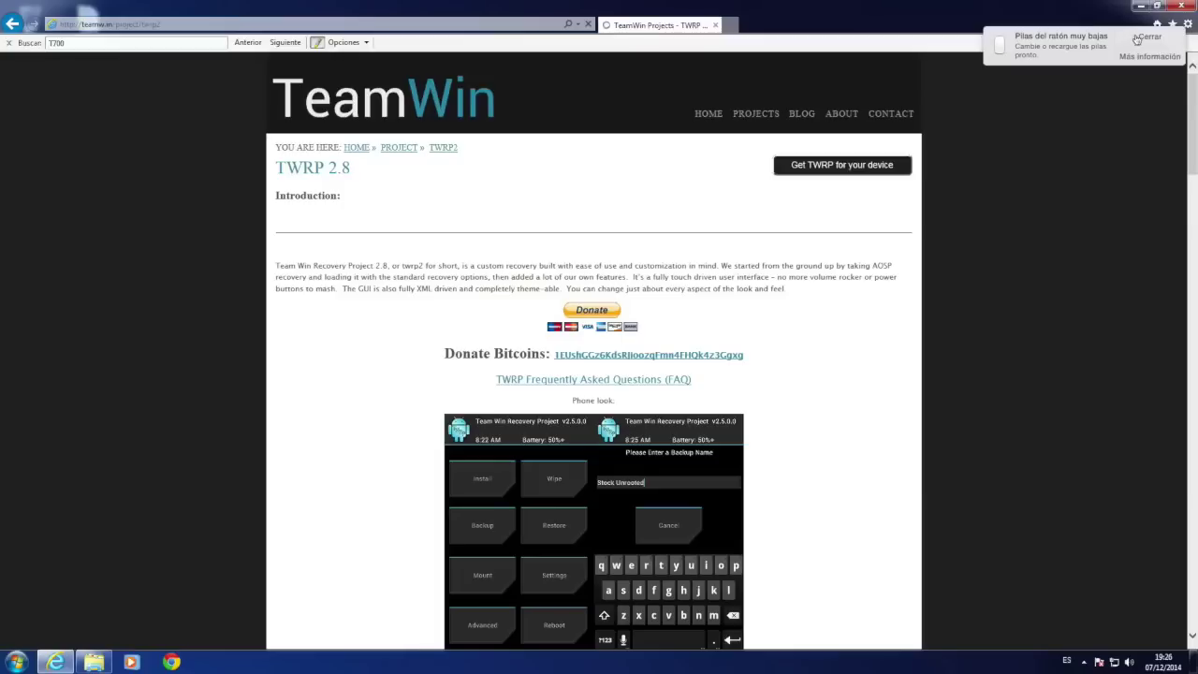
pyautogui.click(1137, 37)
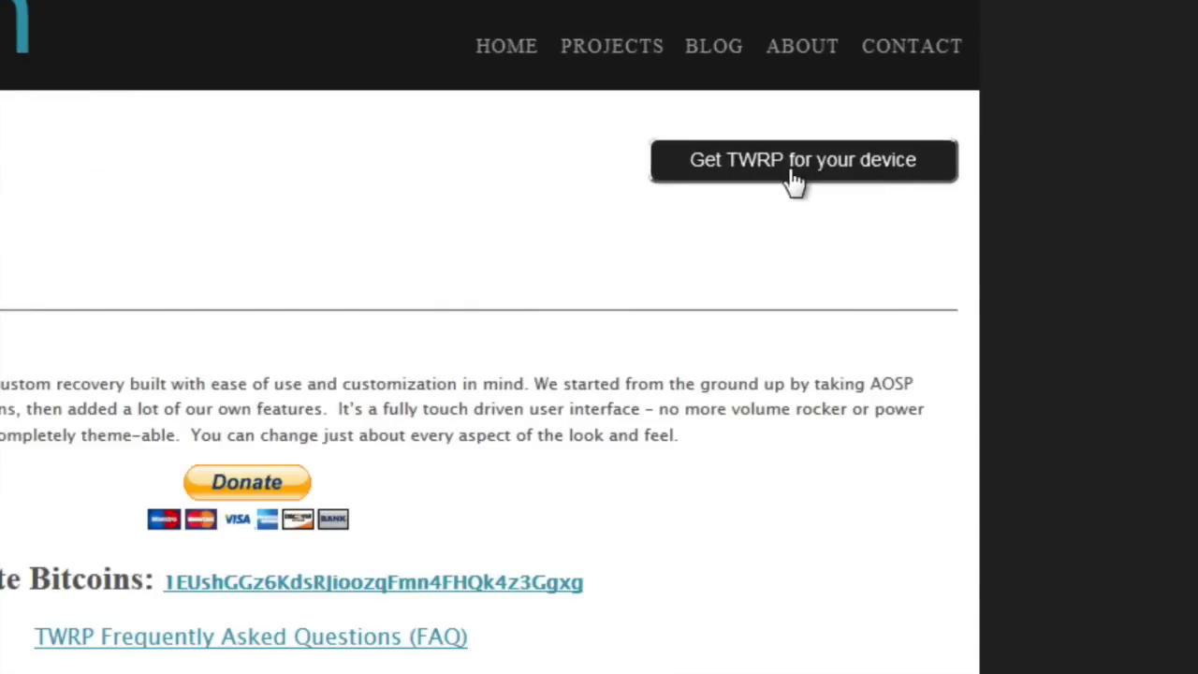
# Search TWRP devices for 'Galaxy Tab S' and open the Galaxy Tab S 8.4 (klimtwifi) page
pyautogui.click(794, 161)
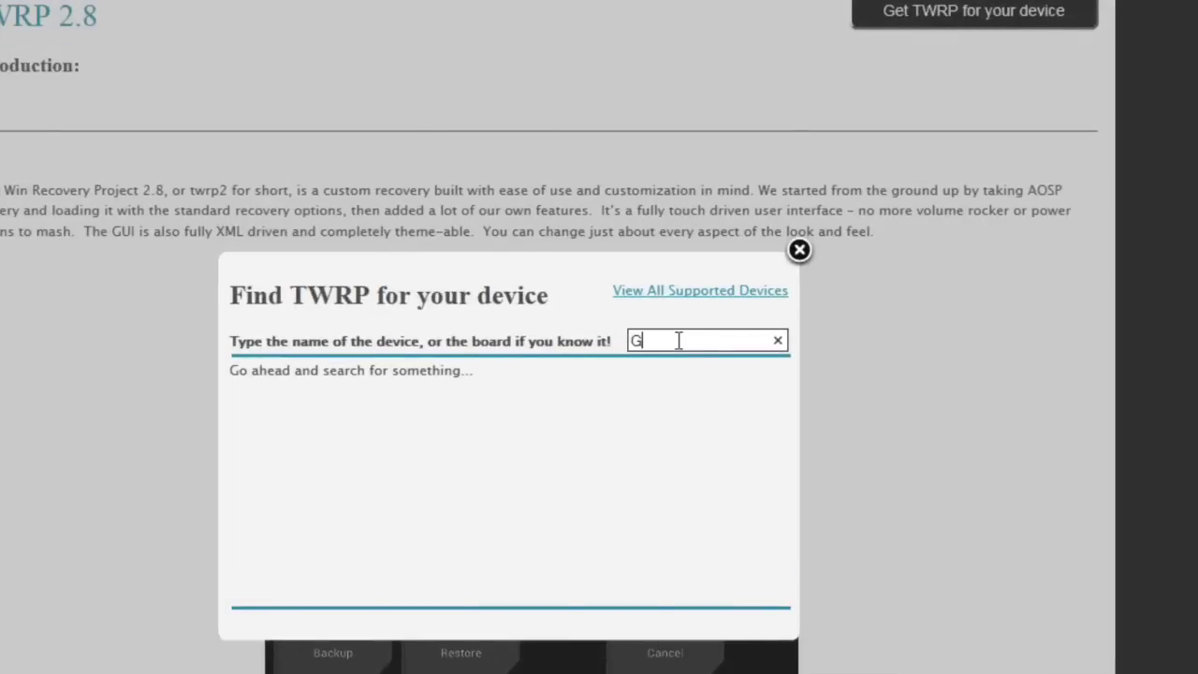
pyautogui.write('Galaxy')
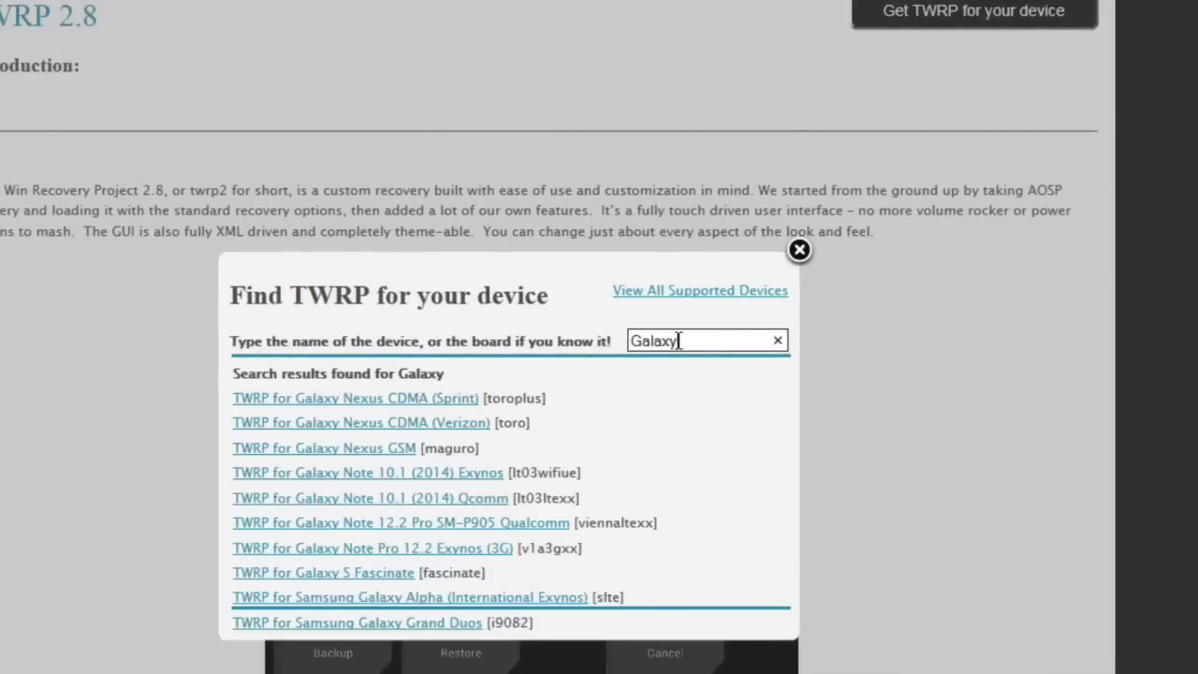
pyautogui.write(' Tab S')
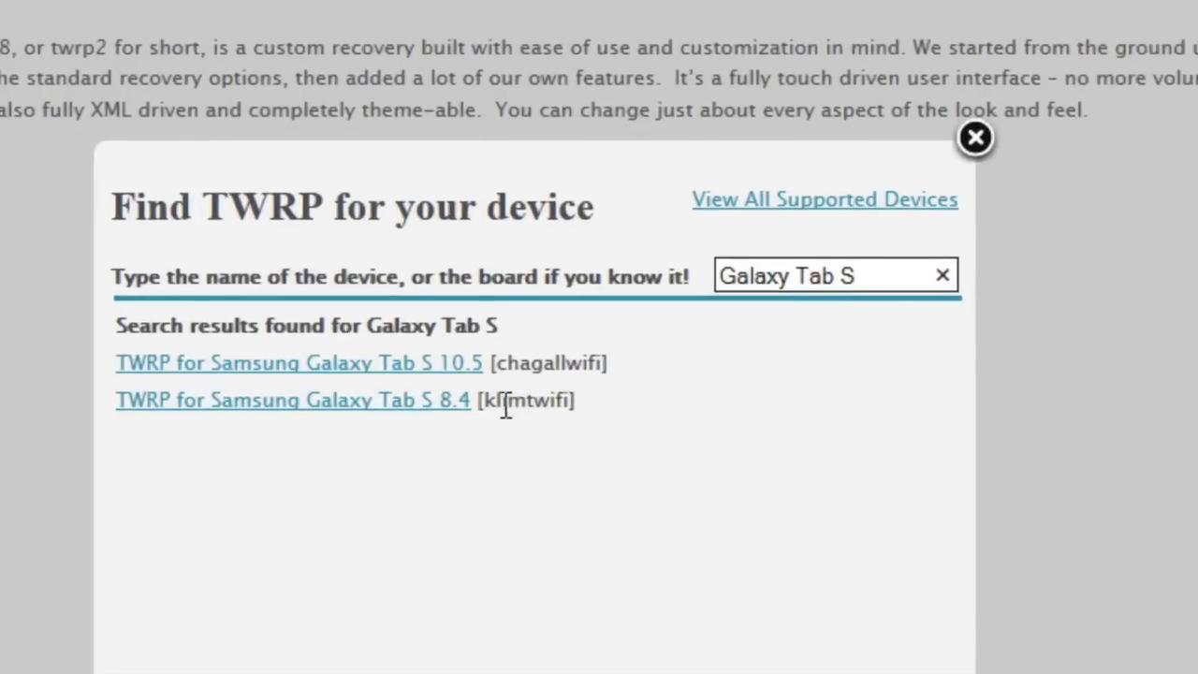
pyautogui.moveTo(486, 409); pyautogui.dragTo(567, 403)
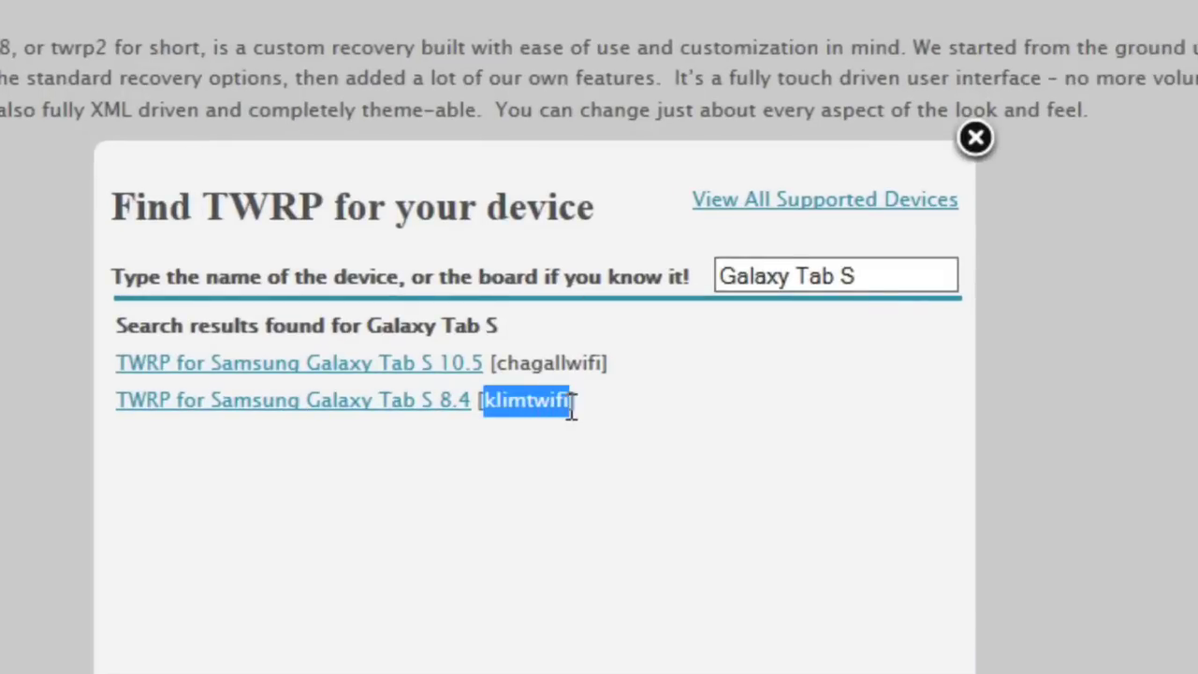
pyautogui.click(556, 460)
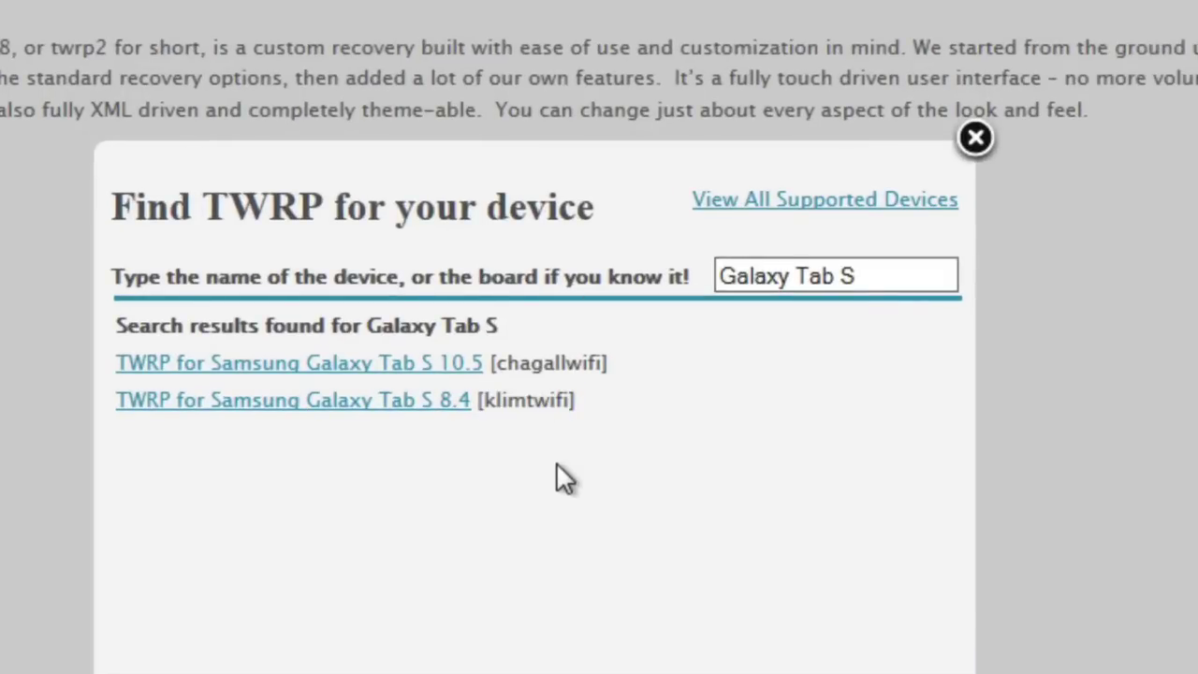
pyautogui.click(406, 412)
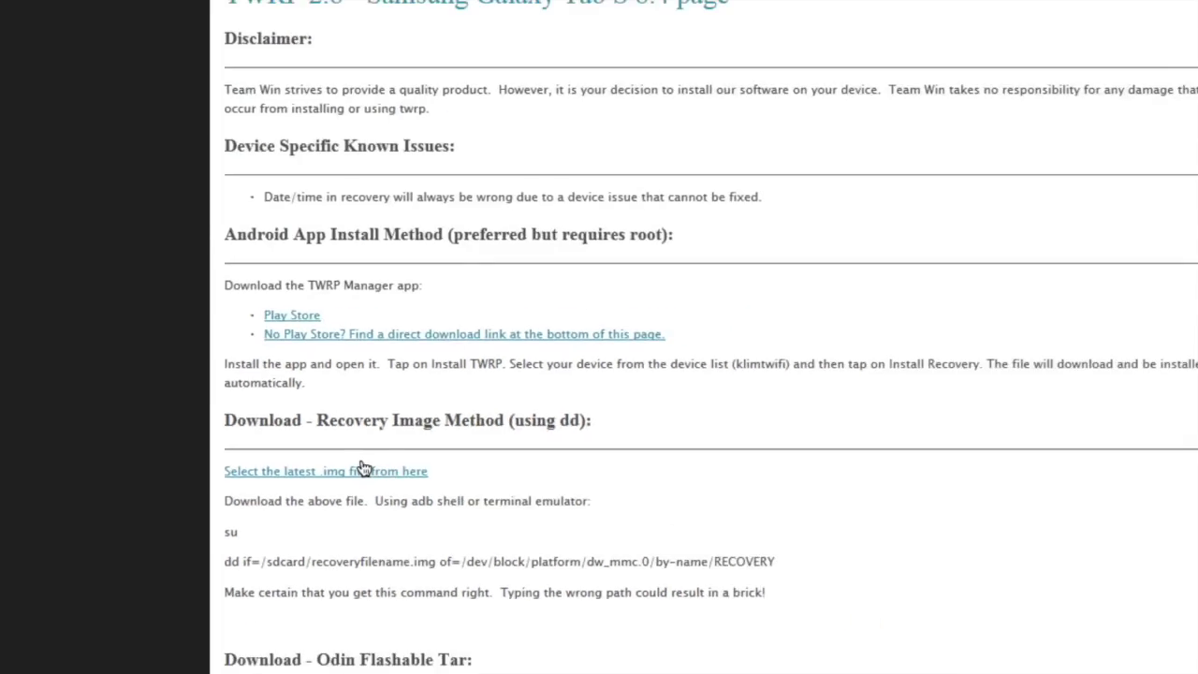
# Open the latest Odin-flashable .tar file list for klimtwifi
pyautogui.scroll(-3, 417, 541)
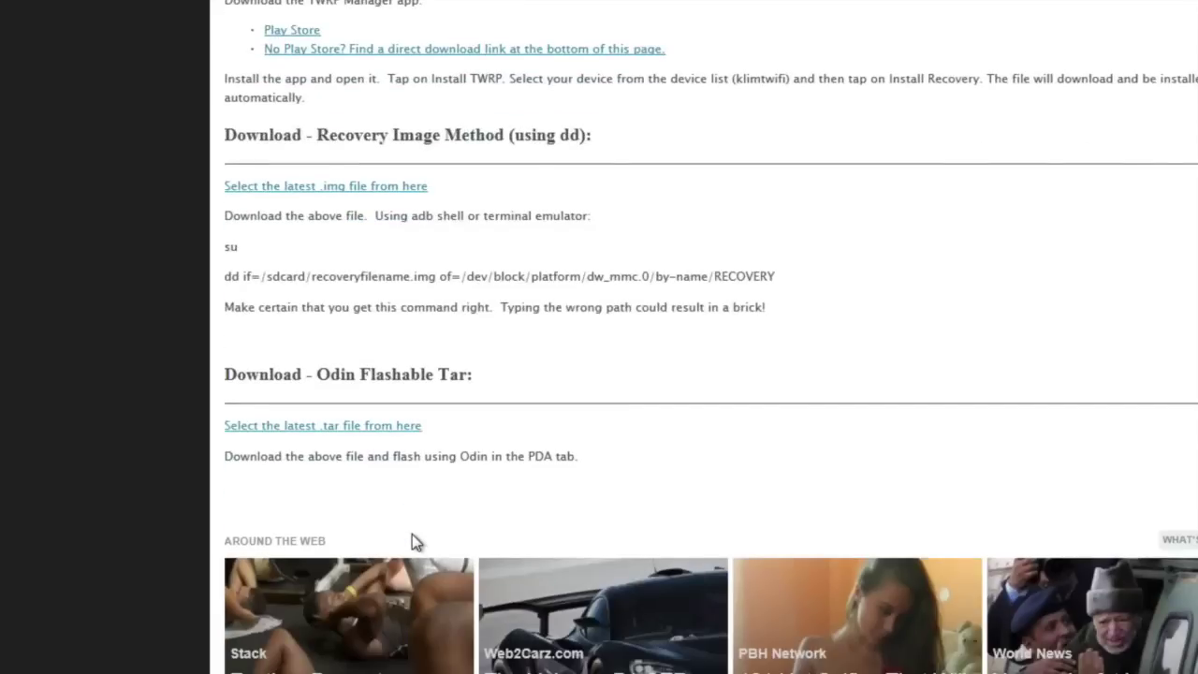
pyautogui.scroll(2, 411, 534)
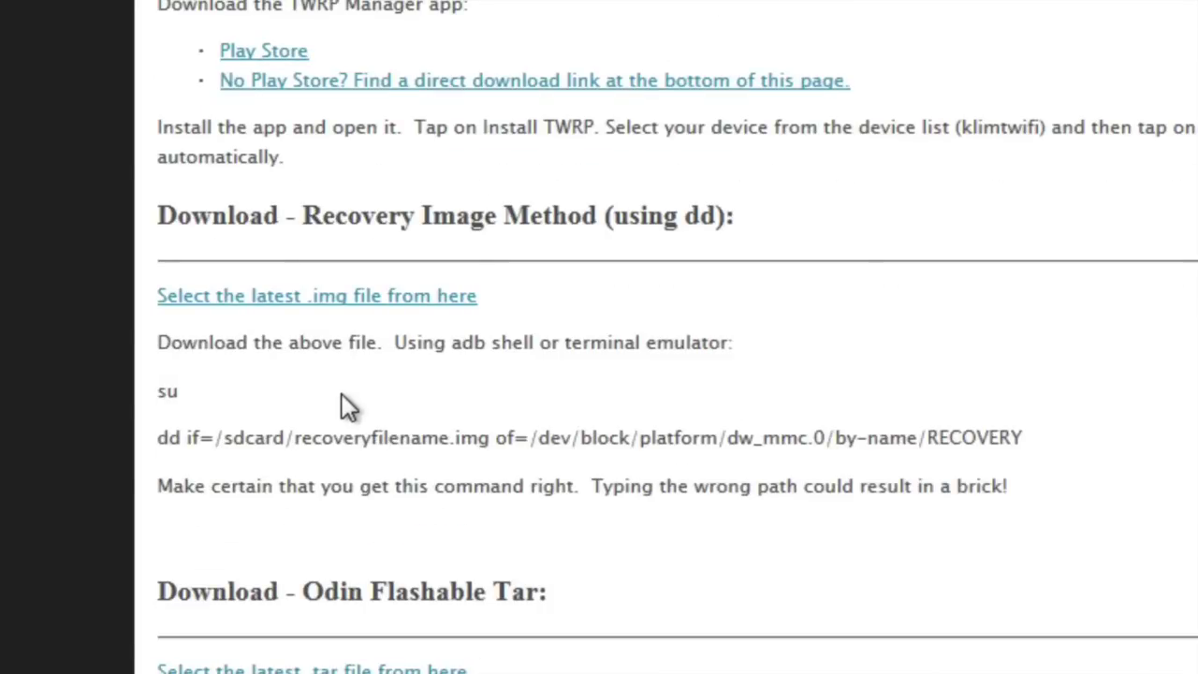
pyautogui.scroll(-2, 342, 403)
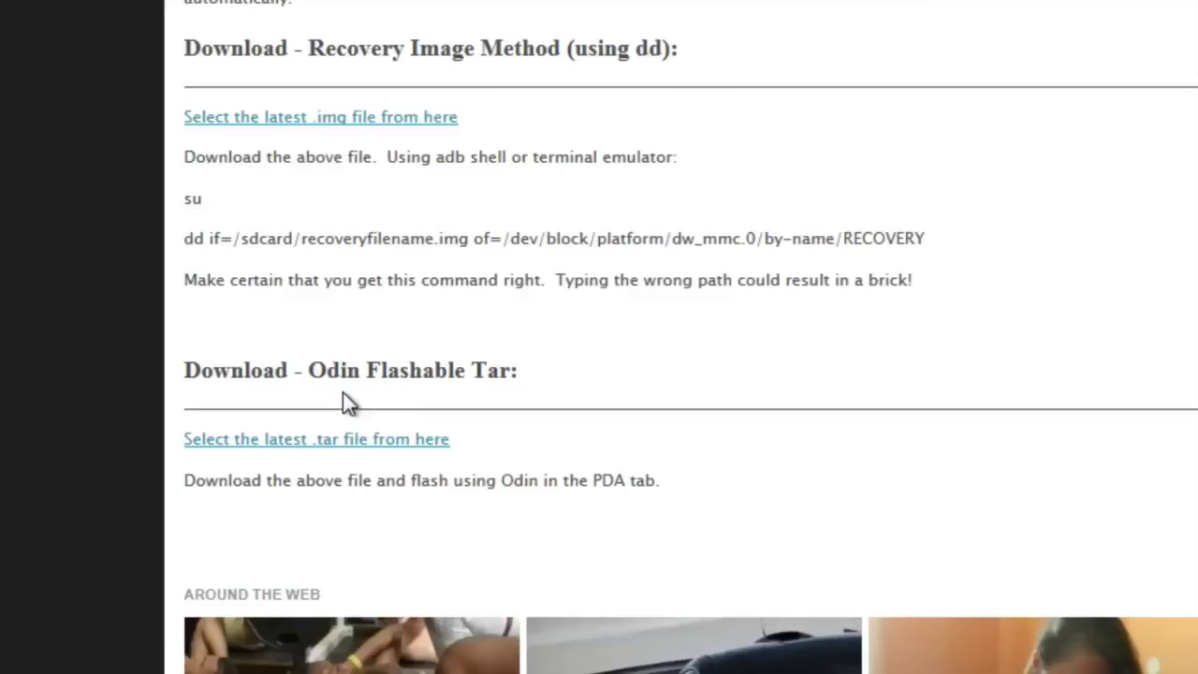
pyautogui.click(346, 447)
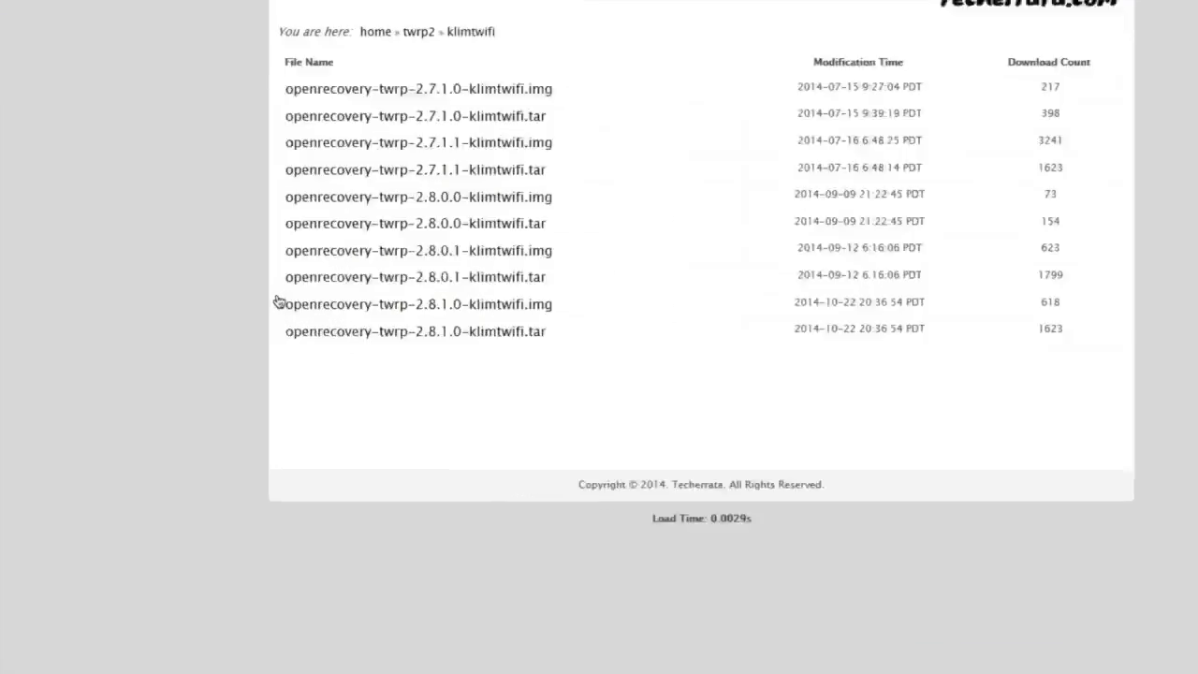
# Open the download page for openrecovery-twrp-2.8.1.0-klimtwifi.tar
pyautogui.scroll(-1, 278, 300)
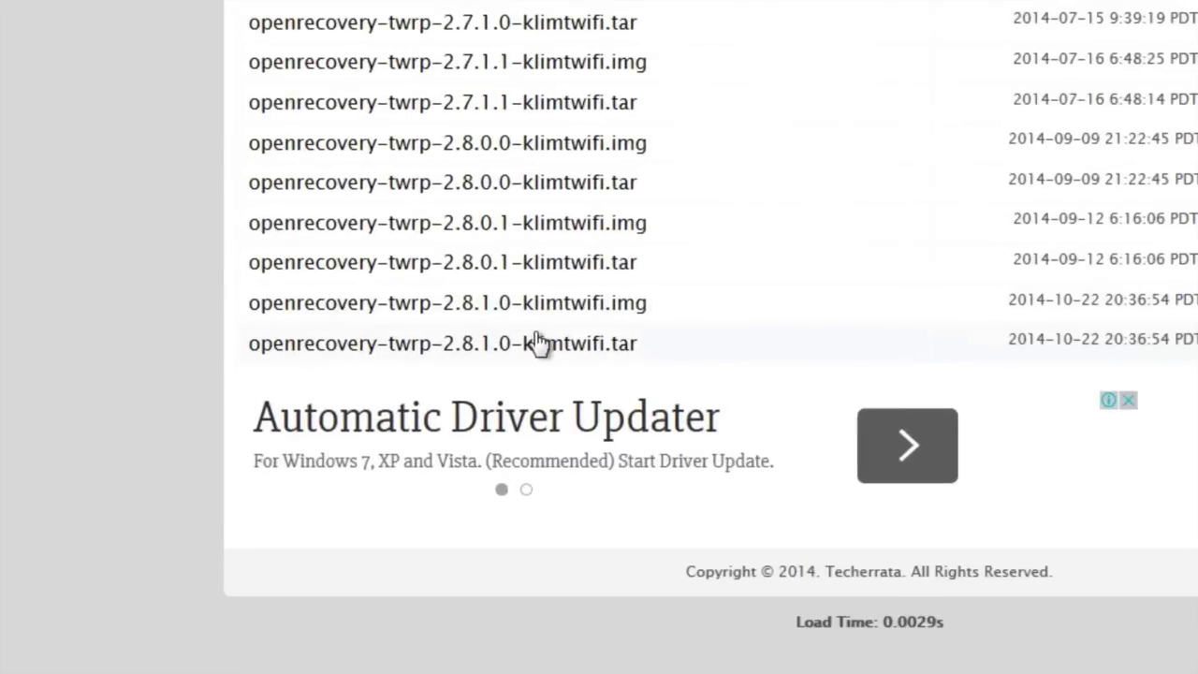
pyautogui.click(538, 343)
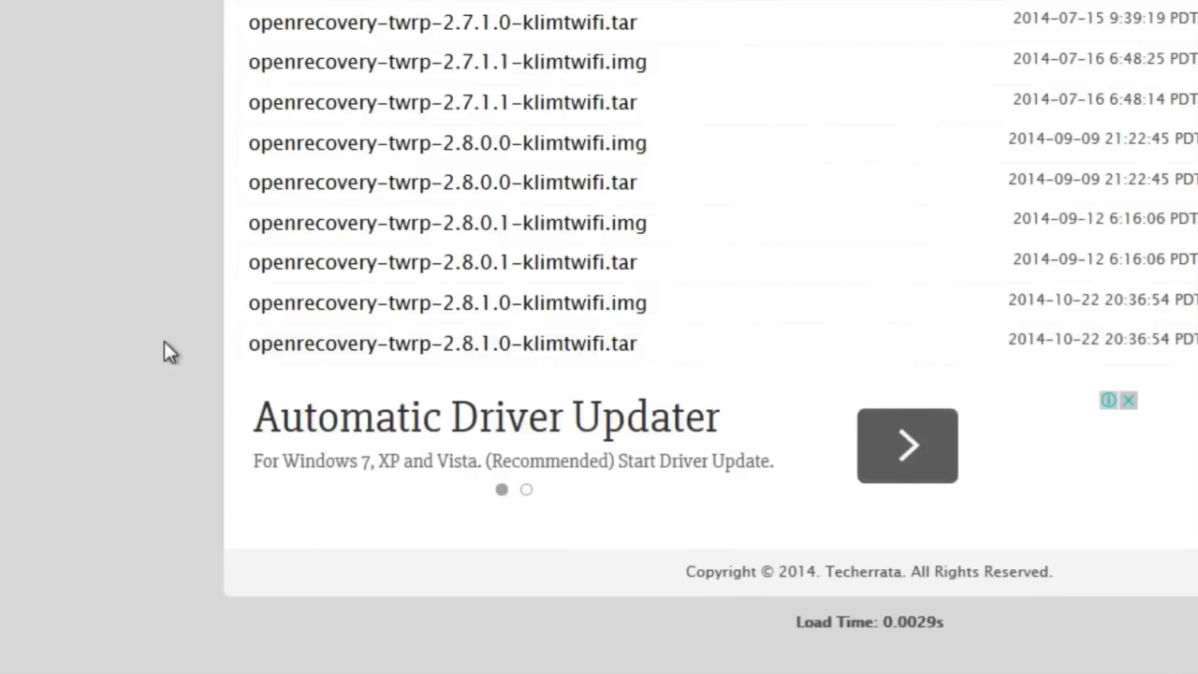
pyautogui.moveTo(235, 349); pyautogui.dragTo(486, 363)
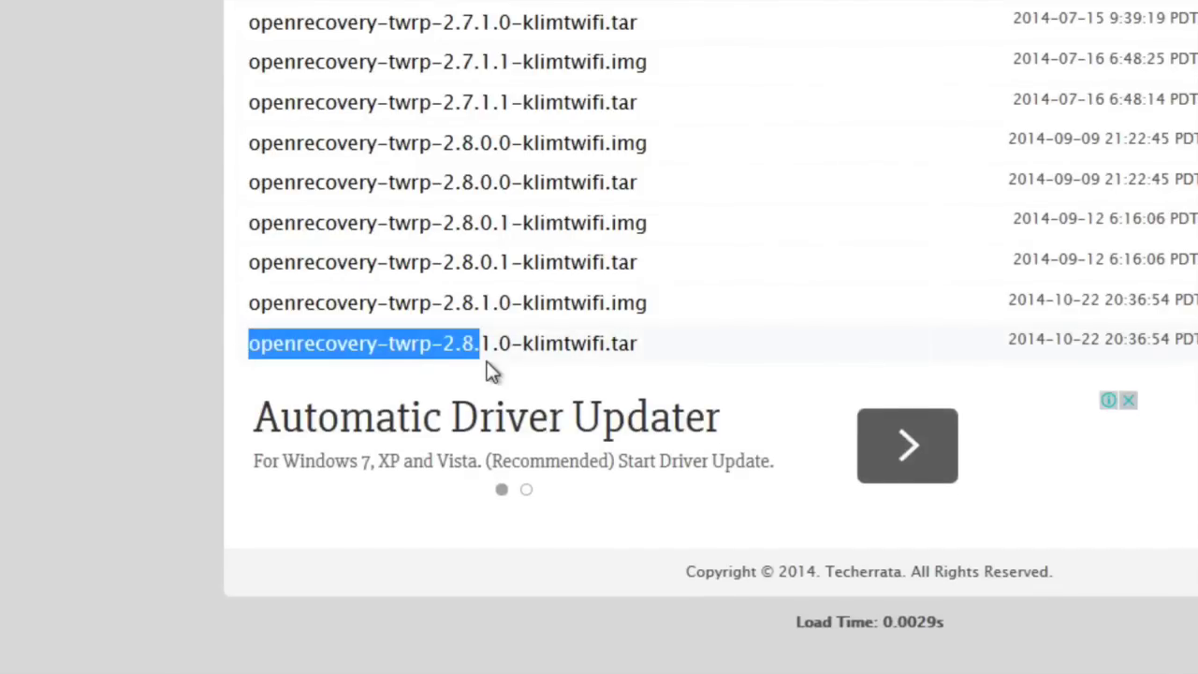
pyautogui.moveTo(487, 367)
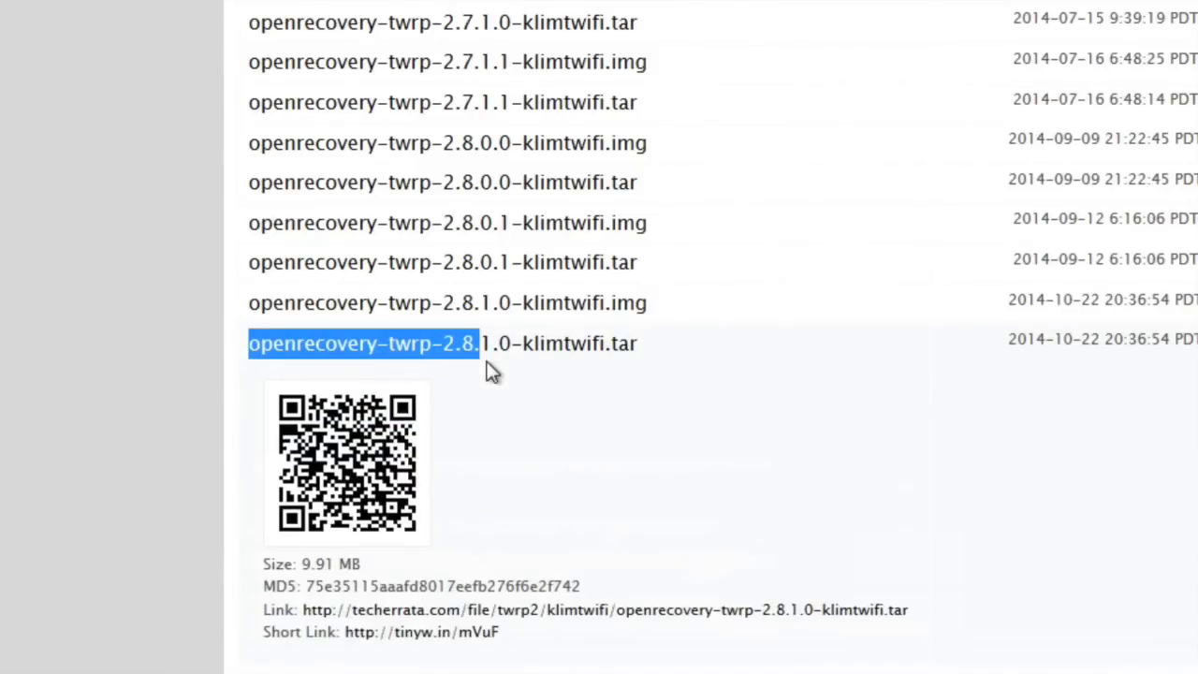
pyautogui.moveTo(515, 361); pyautogui.dragTo(648, 355)
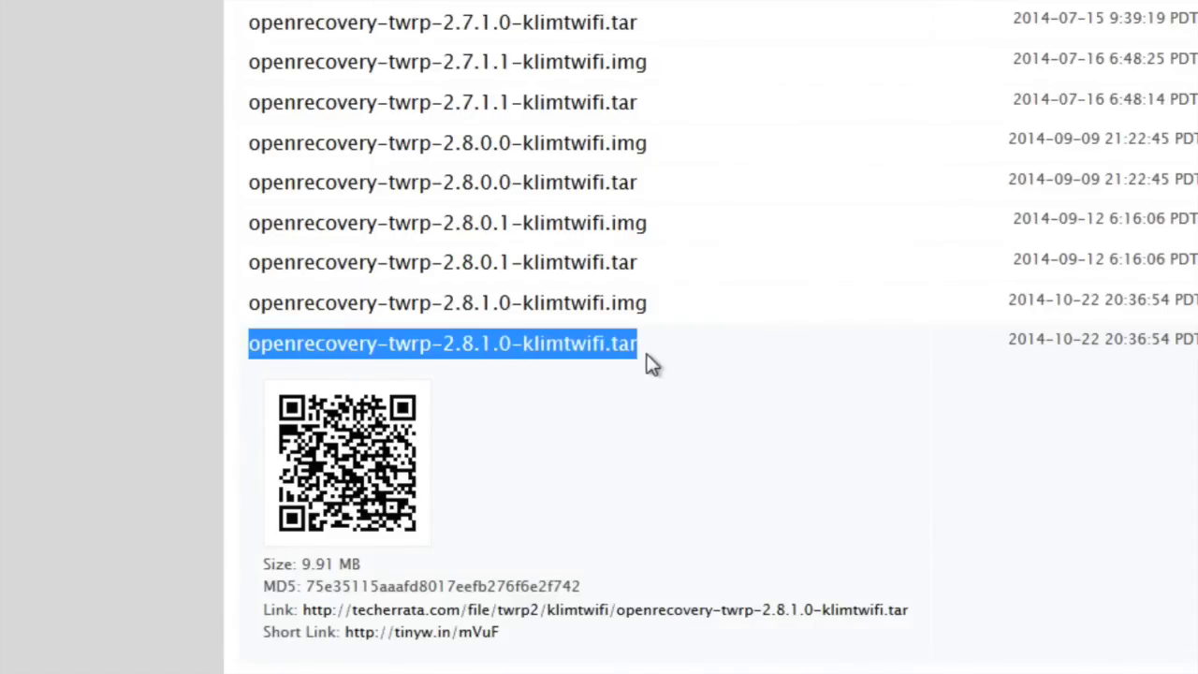
pyautogui.click(96, 352)
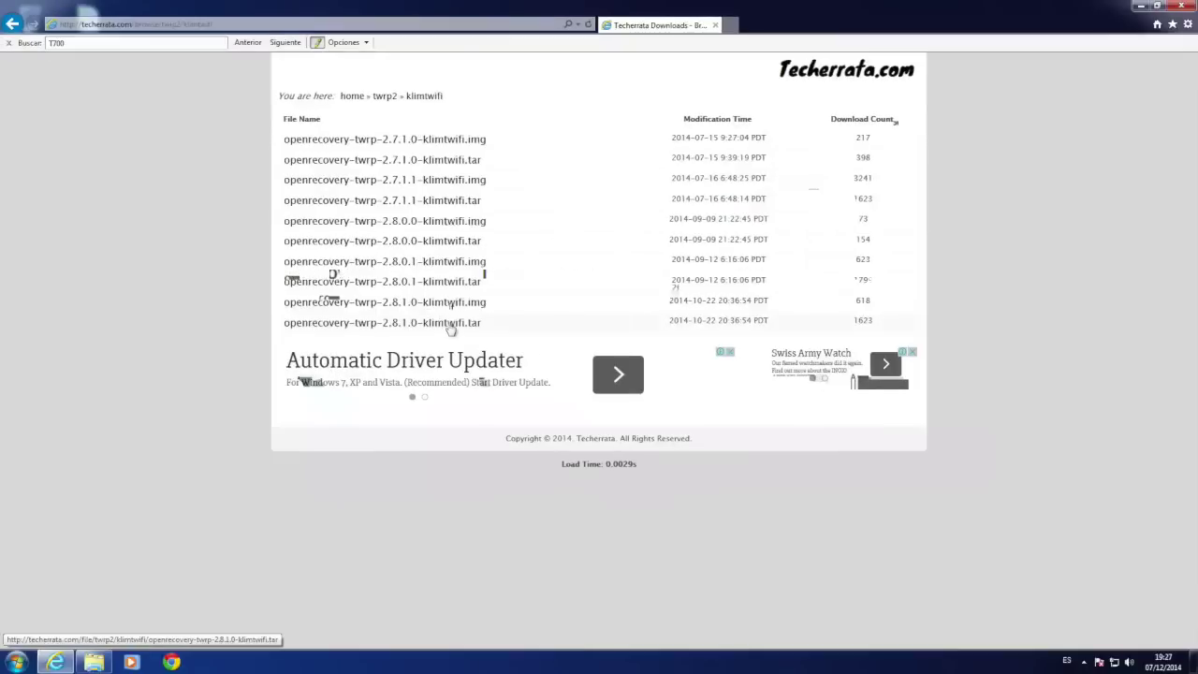
pyautogui.click(451, 324)
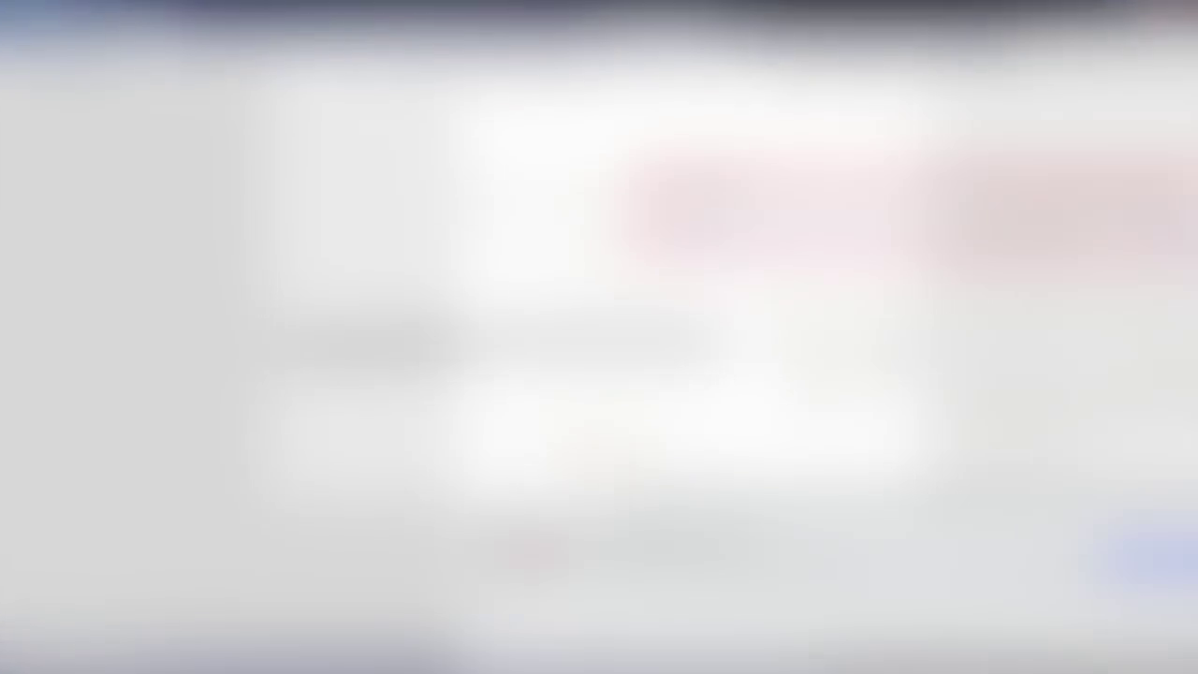
# Search Google for sammobile and open the SamMobile home page
pyautogui.click(100, 24)
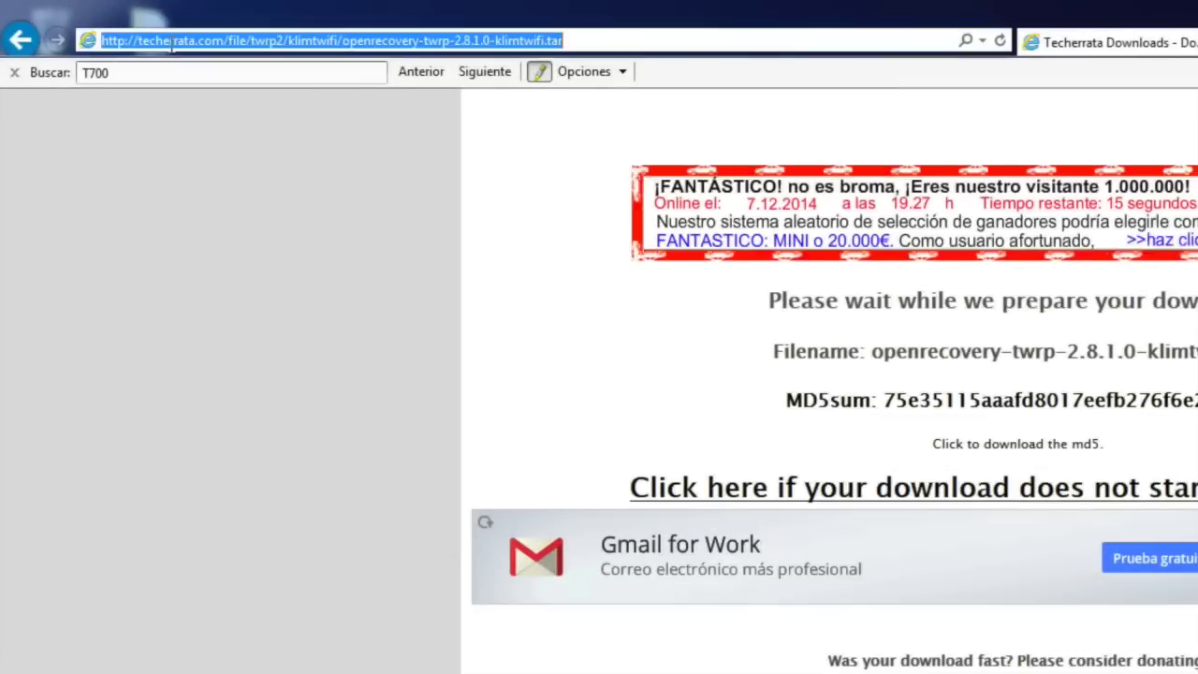
pyautogui.write('sam')
pyautogui.press('BackSpace')
pyautogui.press('BackSpace')
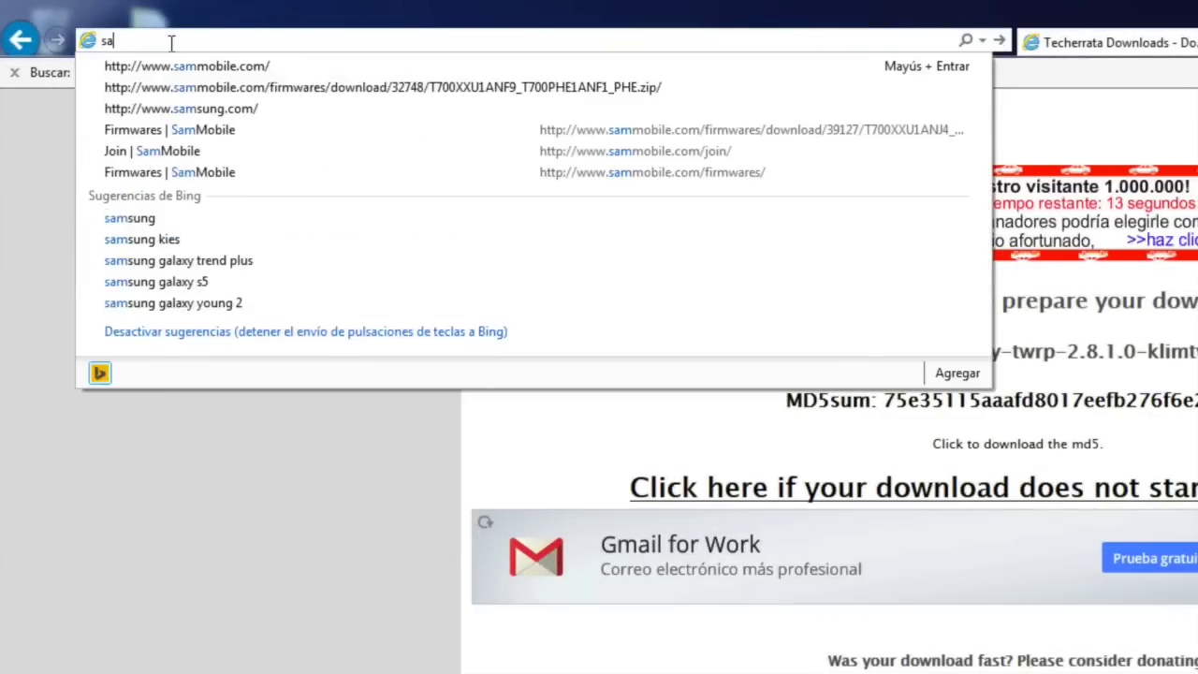
pyautogui.press('BackSpace')
pyautogui.press('BackSpace')
pyautogui.write('google')
pyautogui.press('Return')
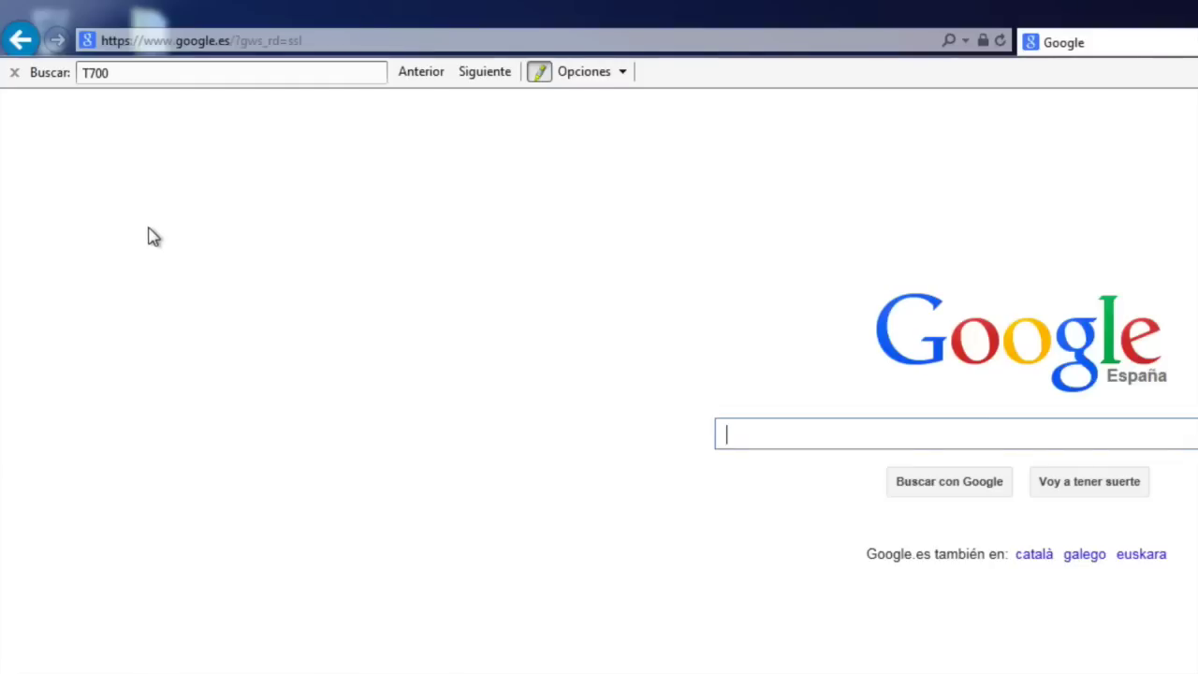
pyautogui.click(14, 73)
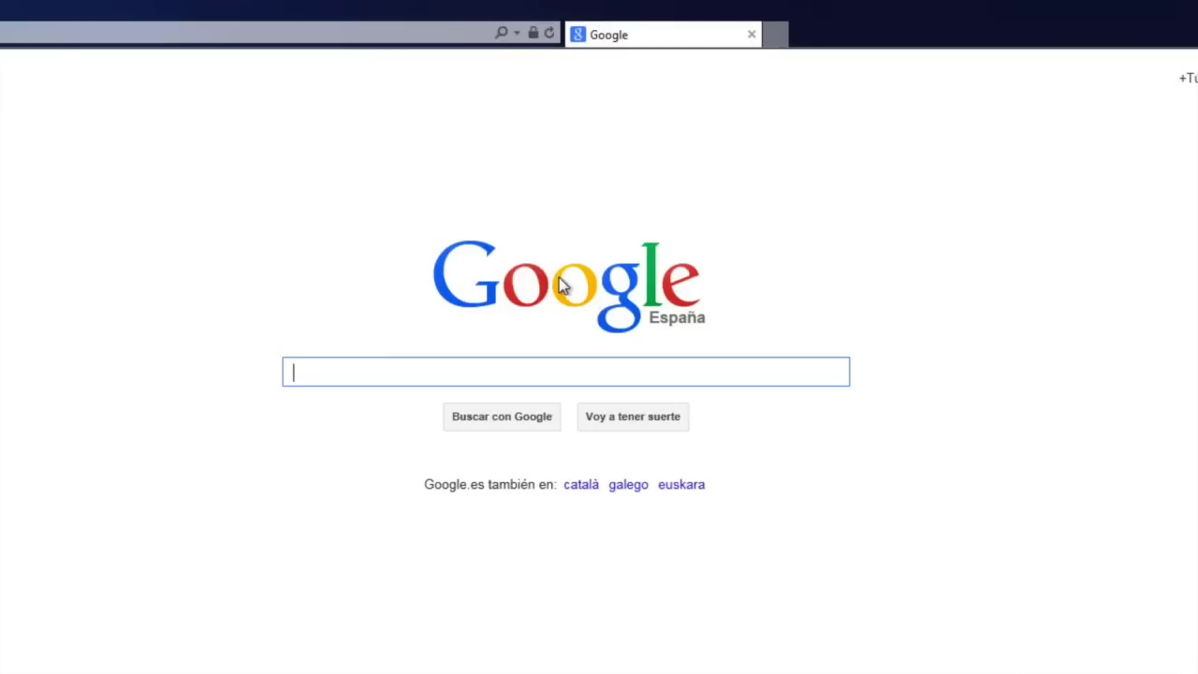
pyautogui.write('a')
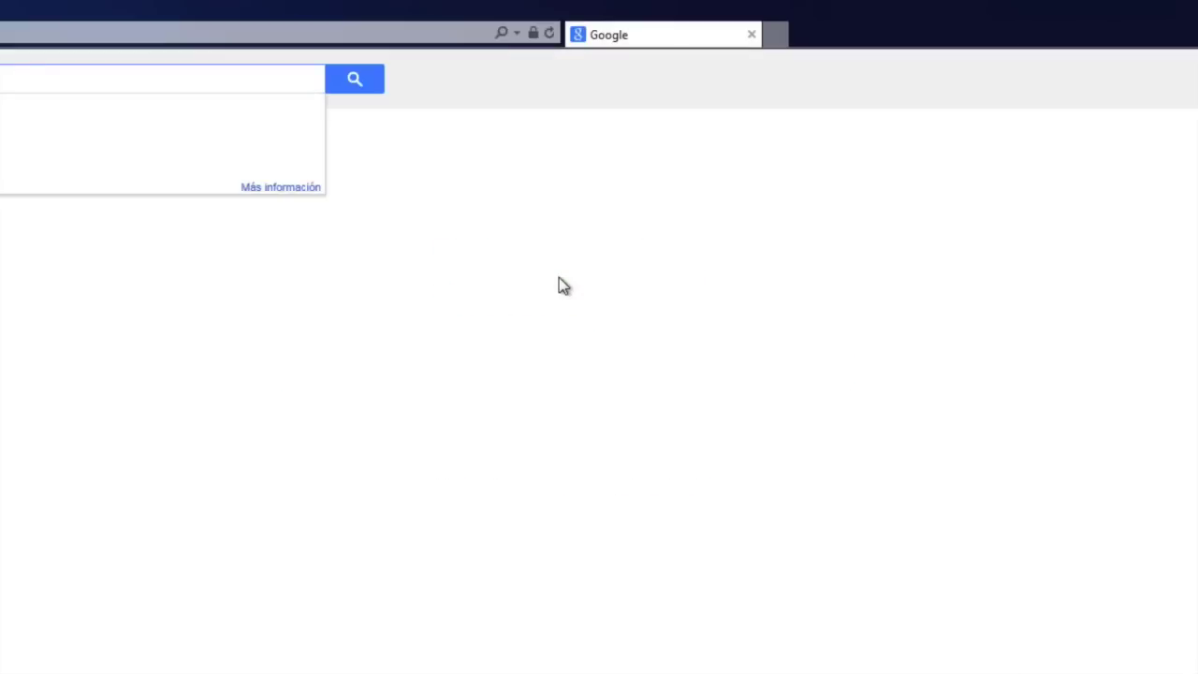
pyautogui.press('Return')
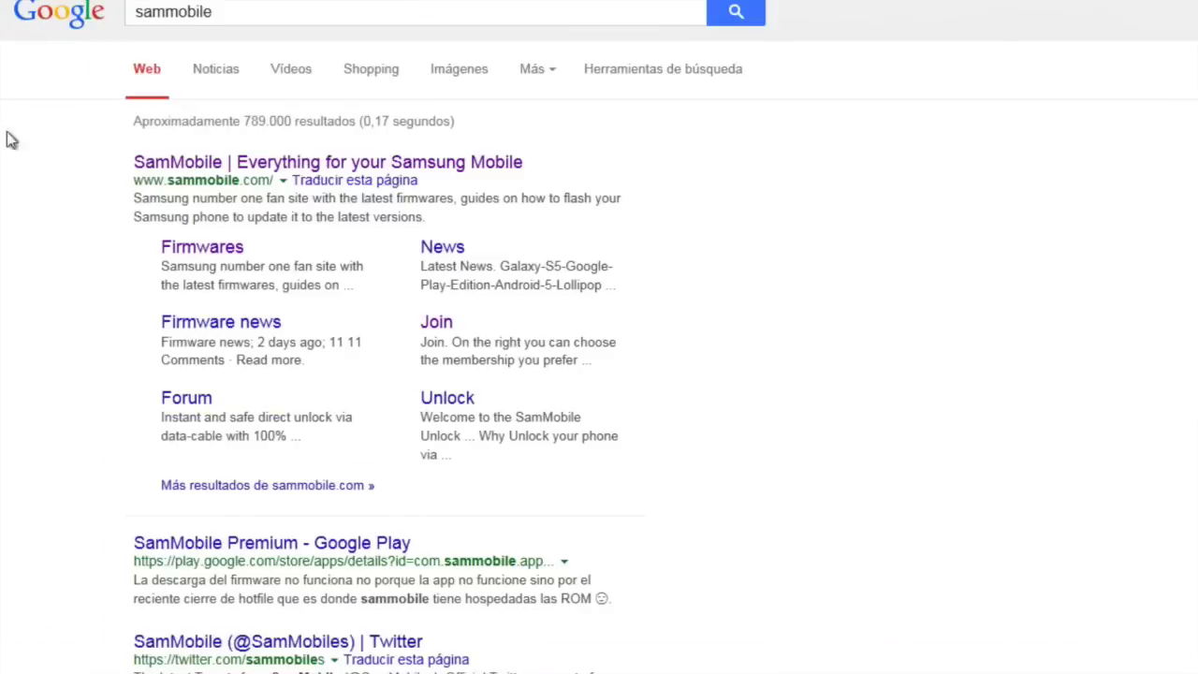
pyautogui.click(283, 172)
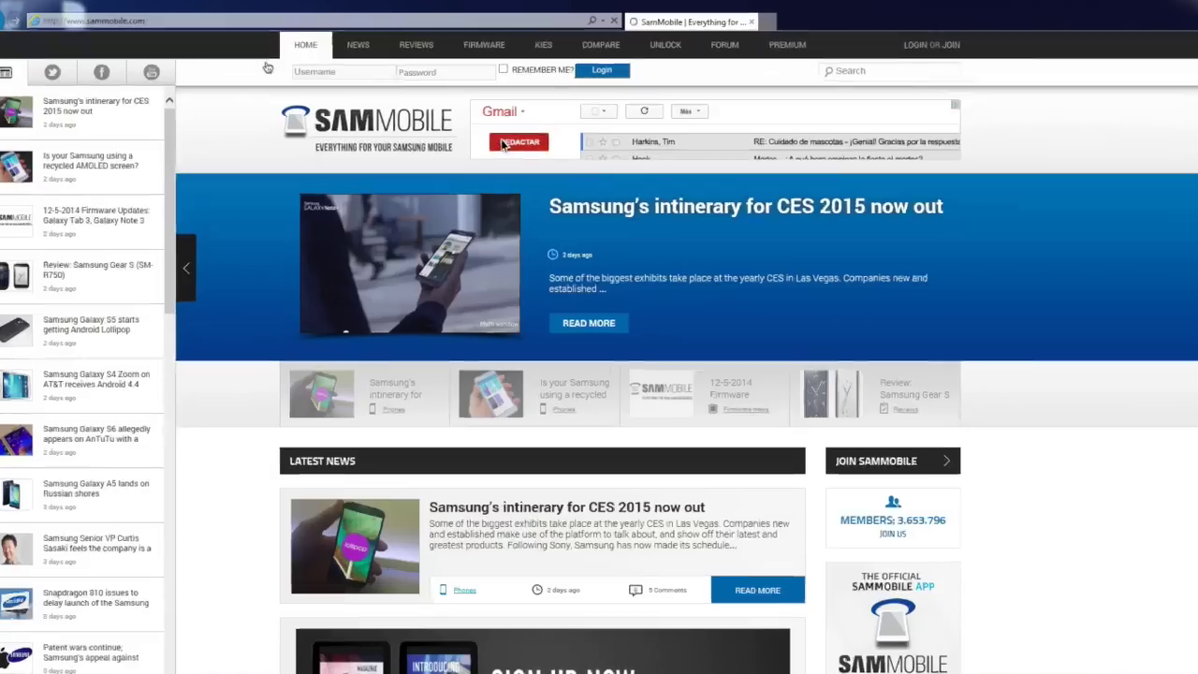
# Log in to SamMobile with the account username and password
pyautogui.click(510, 142)
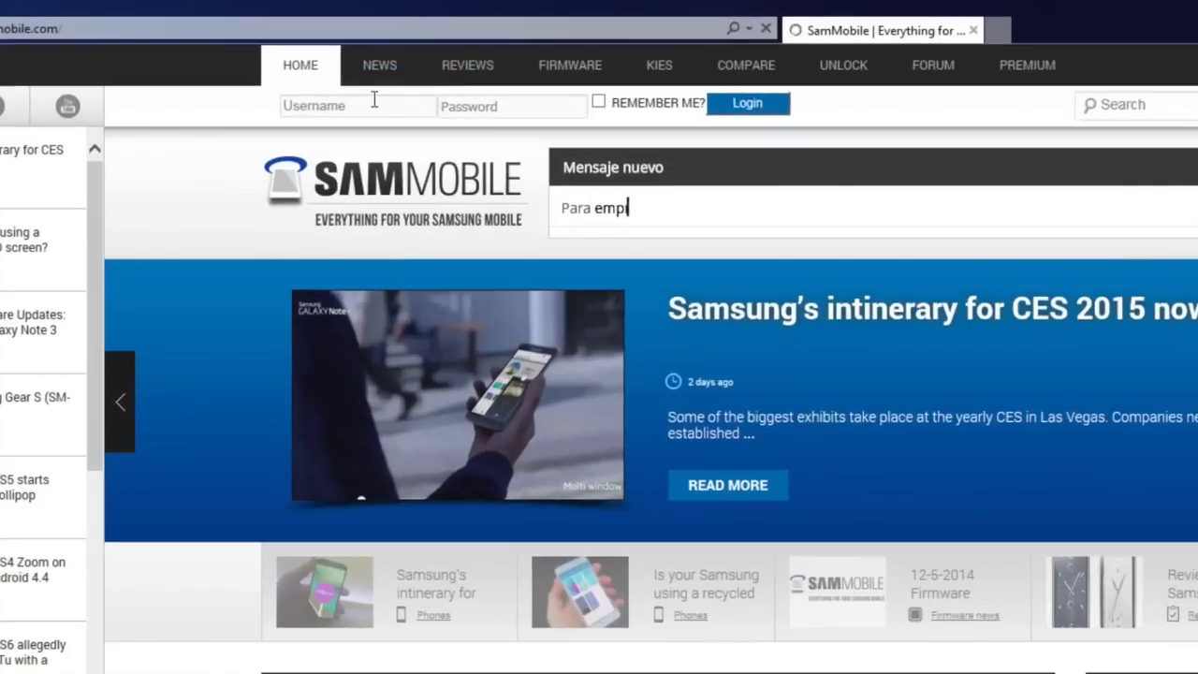
pyautogui.click(370, 105)
pyautogui.write('GoldFran')
pyautogui.press('Tab')
pyautogui.write('*')
pyautogui.hotkey('shift', 'Left')
pyautogui.hotkey('shift', 'Left')
pyautogui.hotkey('shift', 'Left')
pyautogui.hotkey('shift', 'Left')
pyautogui.hotkey('shift', 'Left')
pyautogui.hotkey('shift', 'Left')
pyautogui.hotkey('shift', 'Left')
pyautogui.hotkey('shift', 'Left')
pyautogui.hotkey('shift', 'Left')
pyautogui.hotkey('shift', 'Left')
pyautogui.hotkey('shift', 'Left')
pyautogui.hotkey('shift', 'Left')
pyautogui.hotkey('shift', 'Left')
pyautogui.hotkey('shift', 'Left')
pyautogui.hotkey('shift', 'Left')
pyautogui.hotkey('shift', 'Left')
pyautogui.hotkey('shift', 'Left')
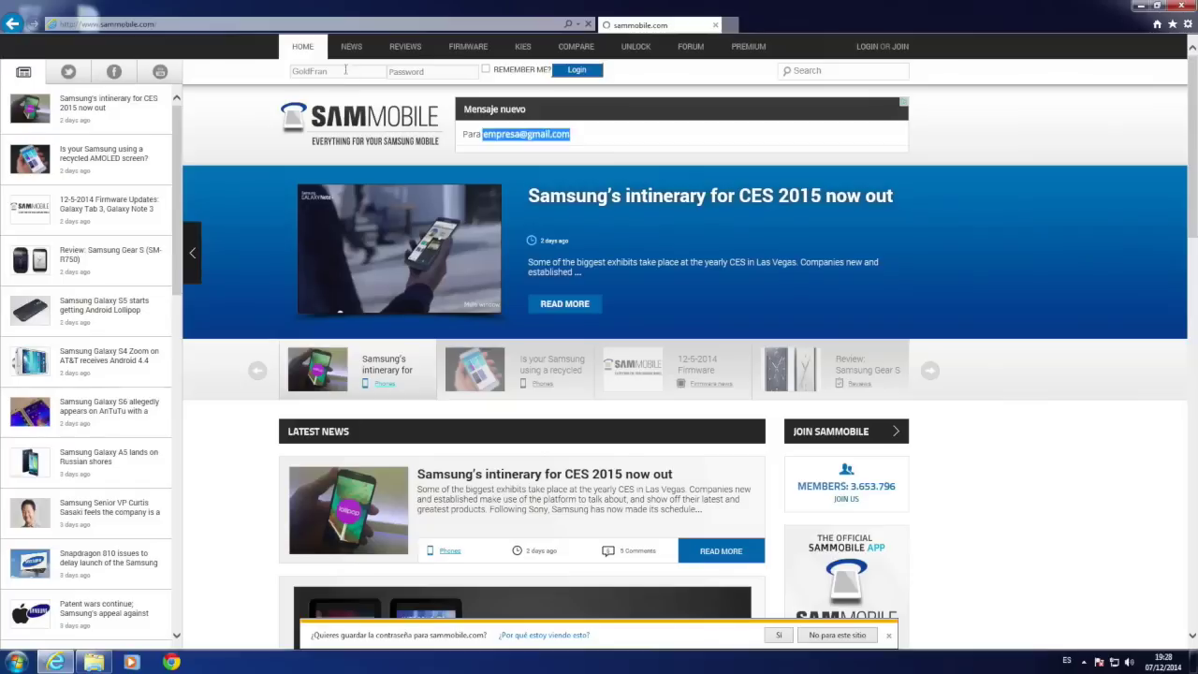
pyautogui.press('BackSpace')
pyautogui.press('F5')
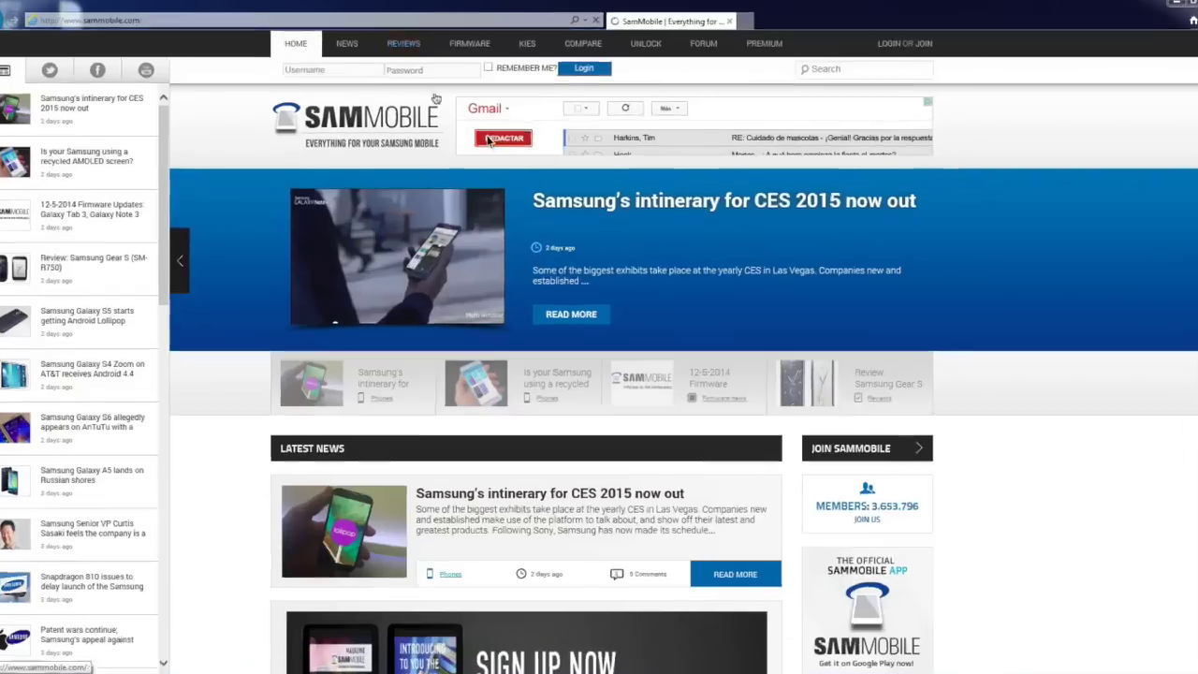
# Open SamMobile's Firmware Portal page
pyautogui.click(487, 138)
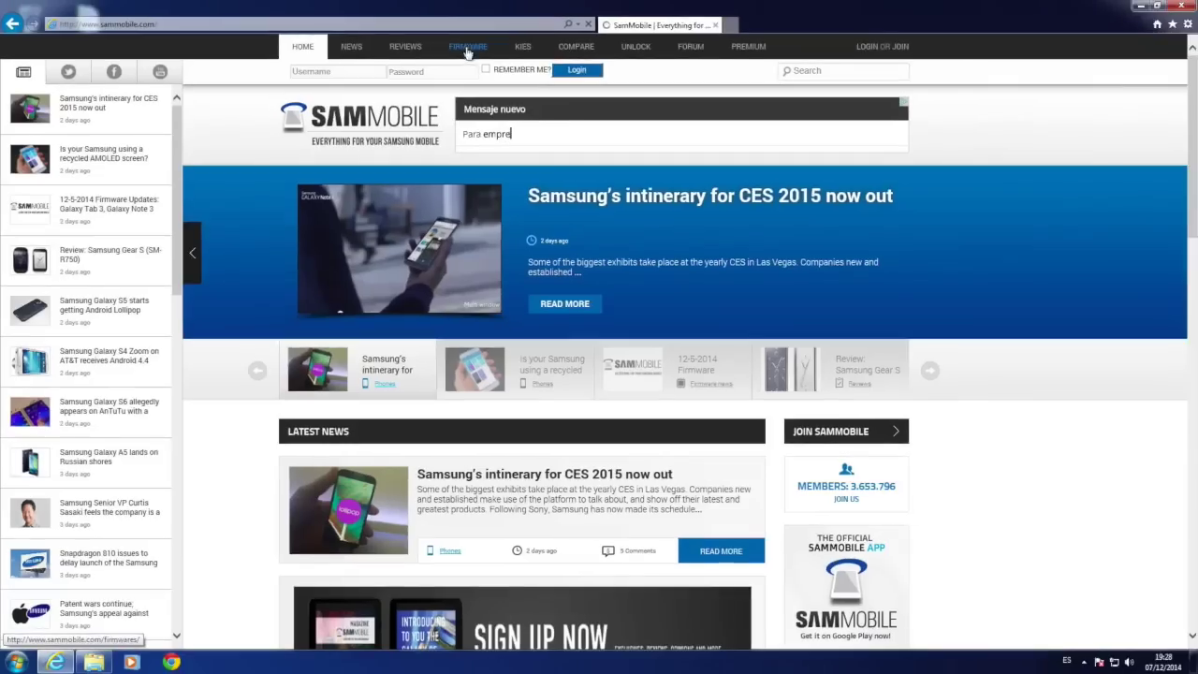
pyautogui.click(467, 49)
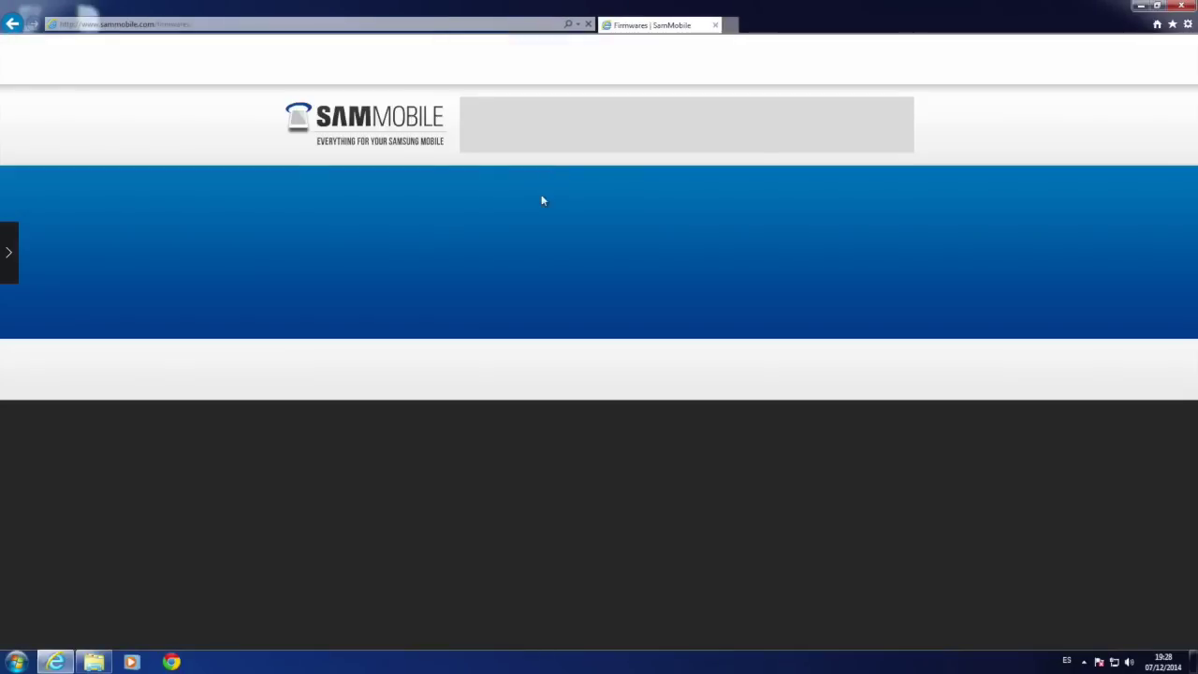
pyautogui.scroll(-4, 381, 291)
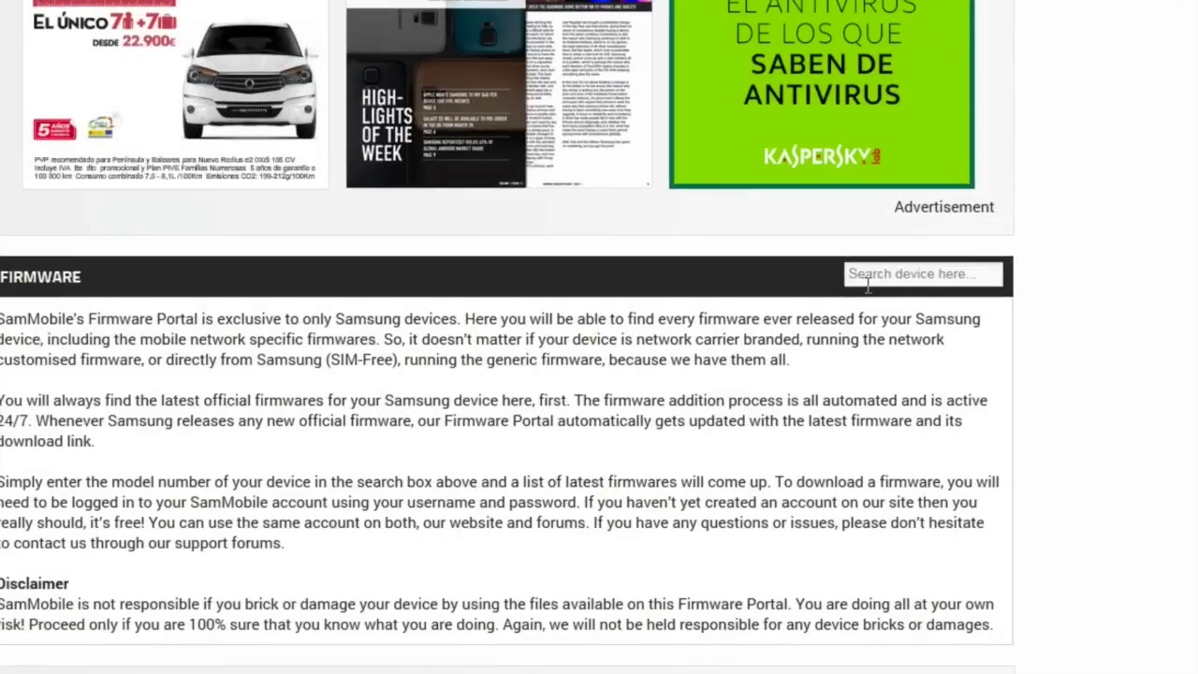
# Search the portal for T700 and open the Spain firmware T700XXU1ANF9
pyautogui.click(829, 280)
pyautogui.write('T700')
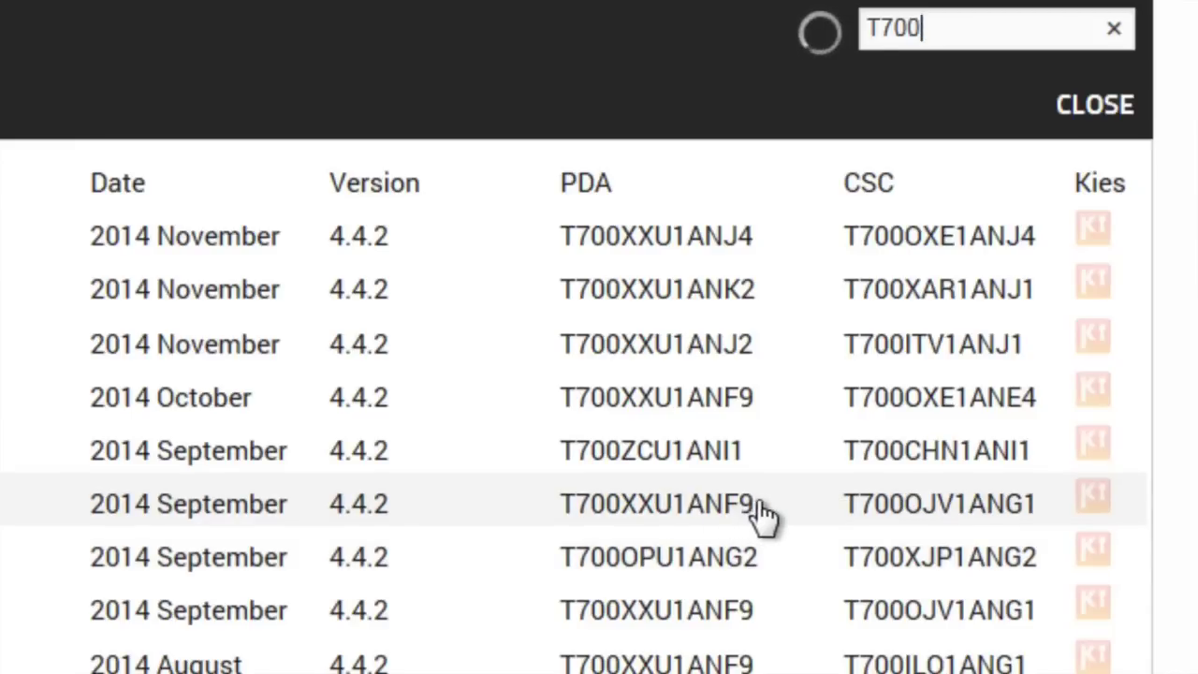
pyautogui.moveTo(793, 530); pyautogui.dragTo(762, 527)
pyautogui.moveTo(699, 505); pyautogui.dragTo(703, 522)
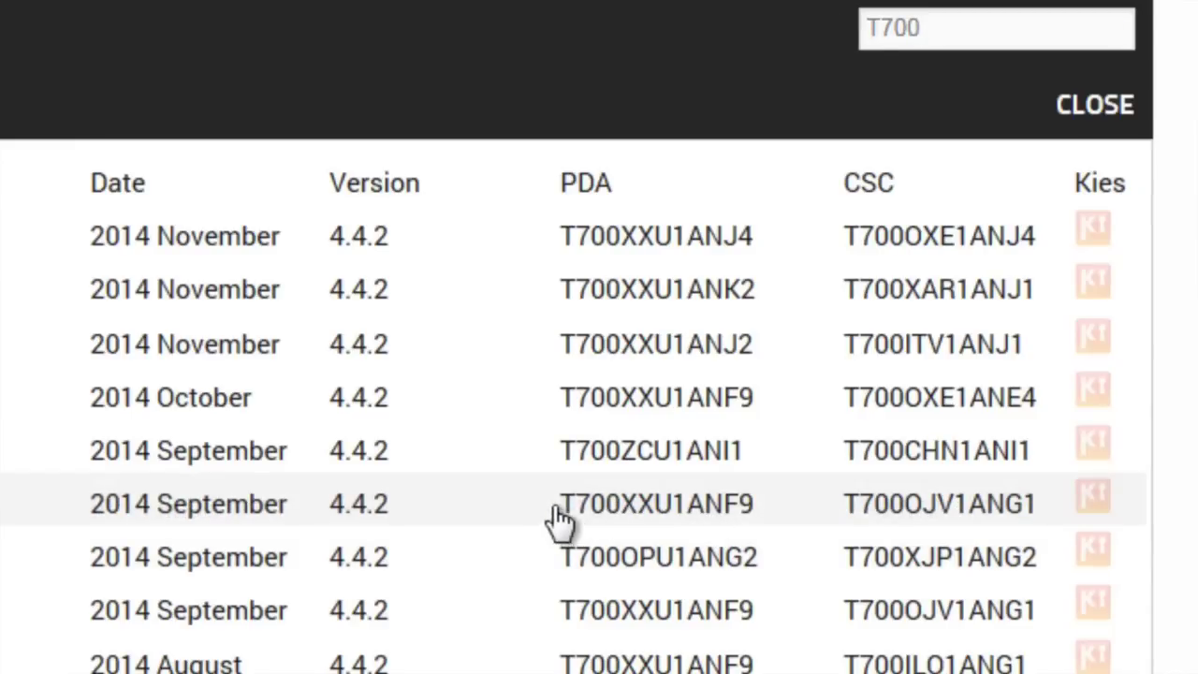
pyautogui.moveTo(560, 520); pyautogui.dragTo(690, 527)
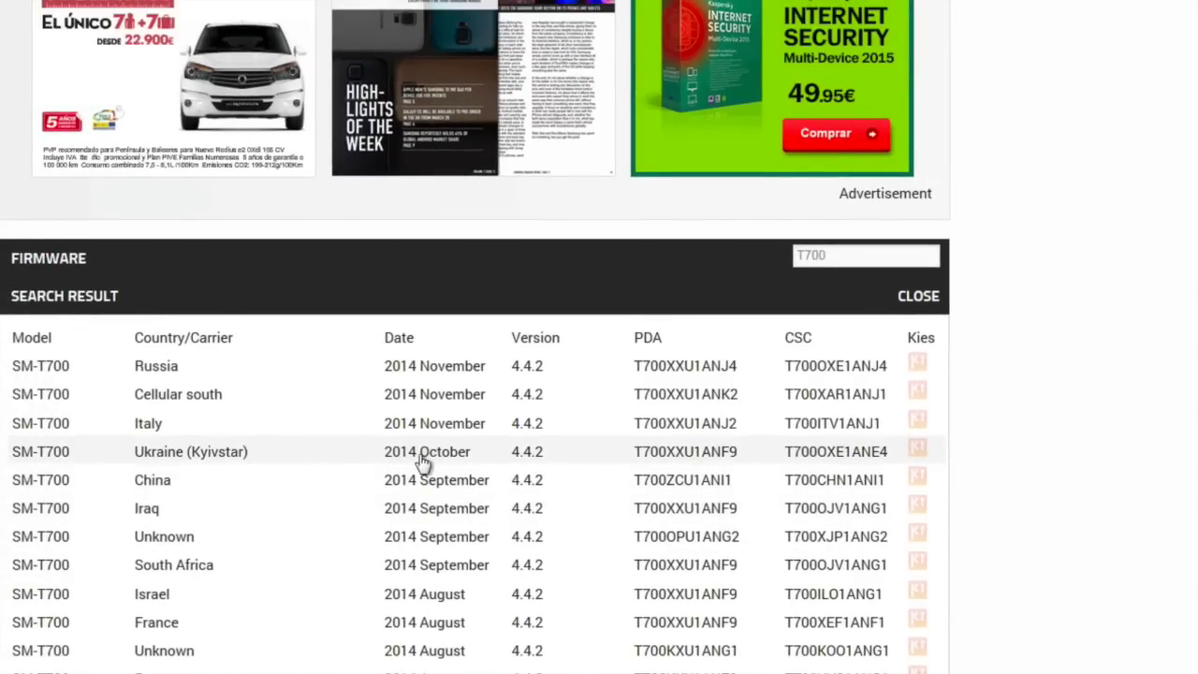
pyautogui.scroll(1, 281, 543)
pyautogui.hotkey('ctrl', 'f')
pyautogui.write('s')
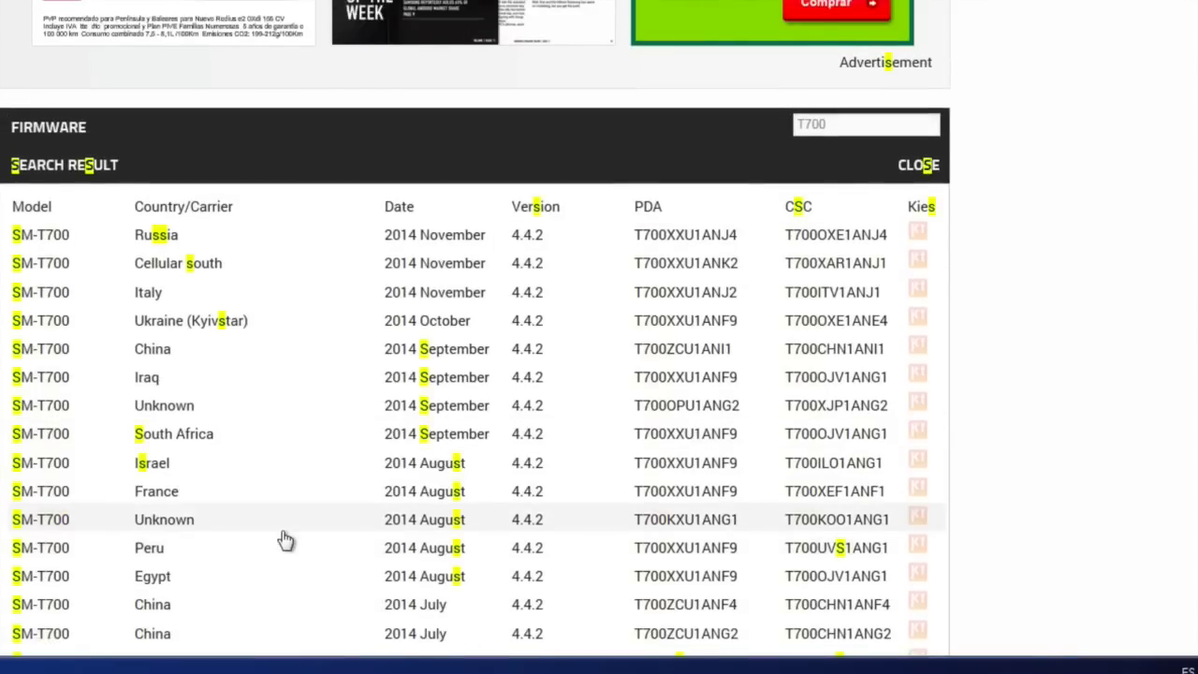
pyautogui.write('pain')
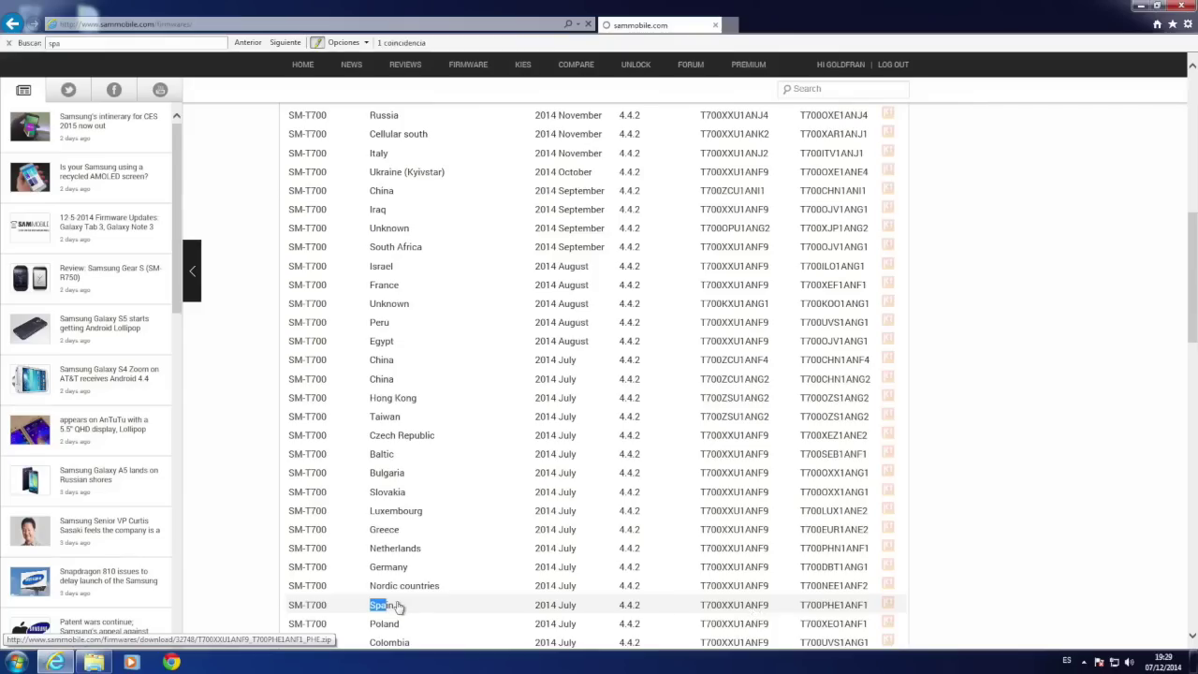
pyautogui.click(398, 607)
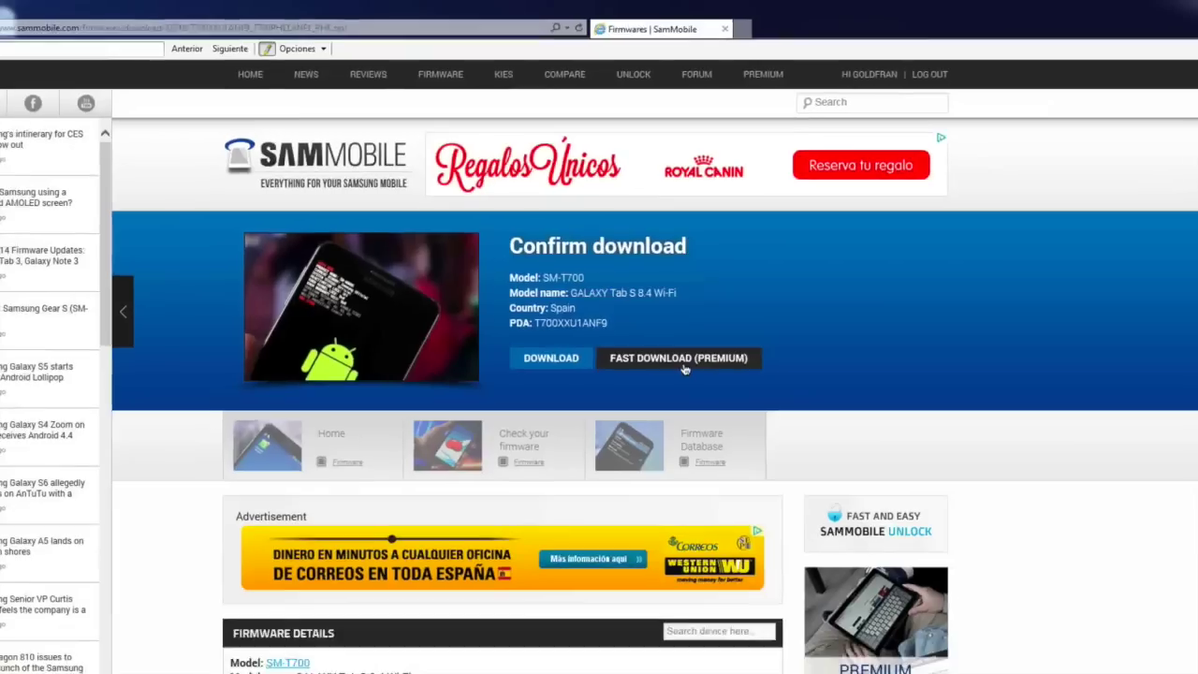
# Check the PHE product code in Firmware Details, then follow the Odin v3.09 link
pyautogui.scroll(-5, 689, 454)
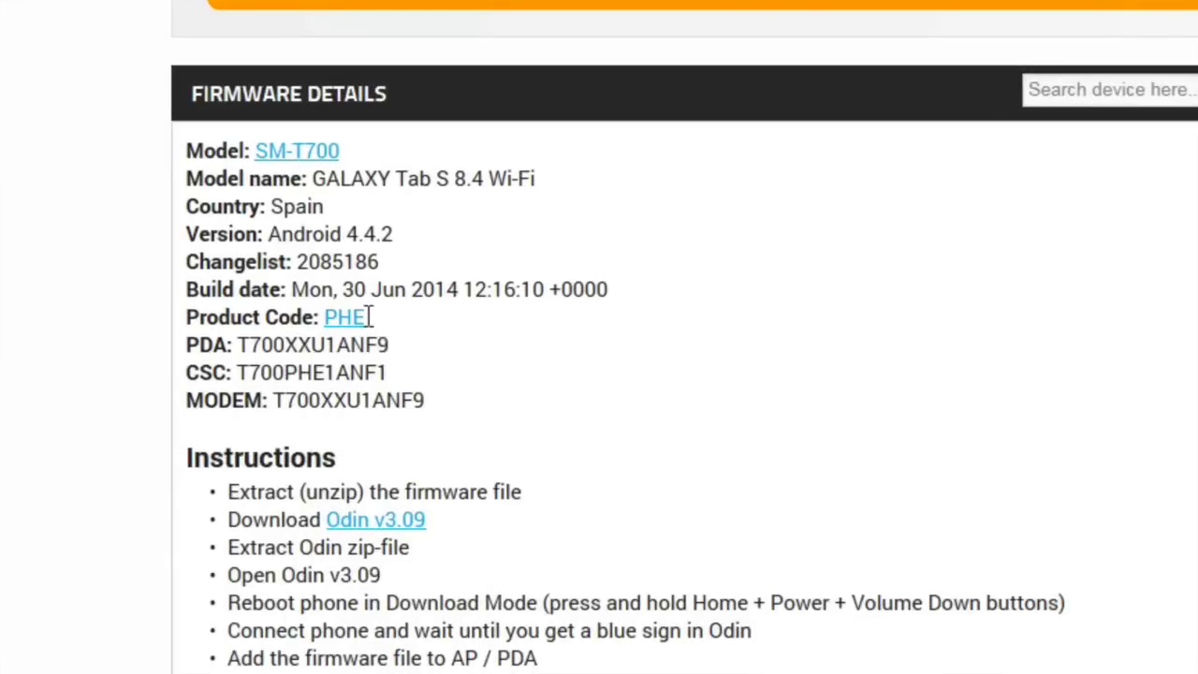
pyautogui.moveTo(381, 318); pyautogui.dragTo(328, 319)
pyautogui.click(549, 339)
pyautogui.scroll(-2, 398, 519)
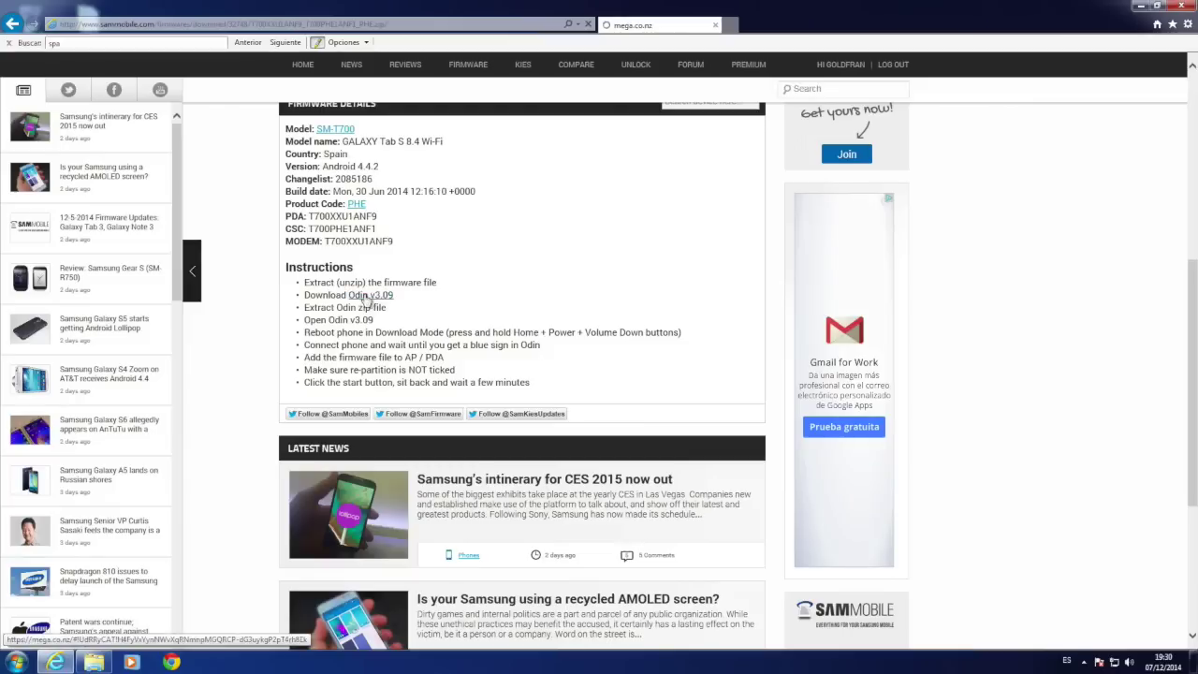
pyautogui.click(384, 322)
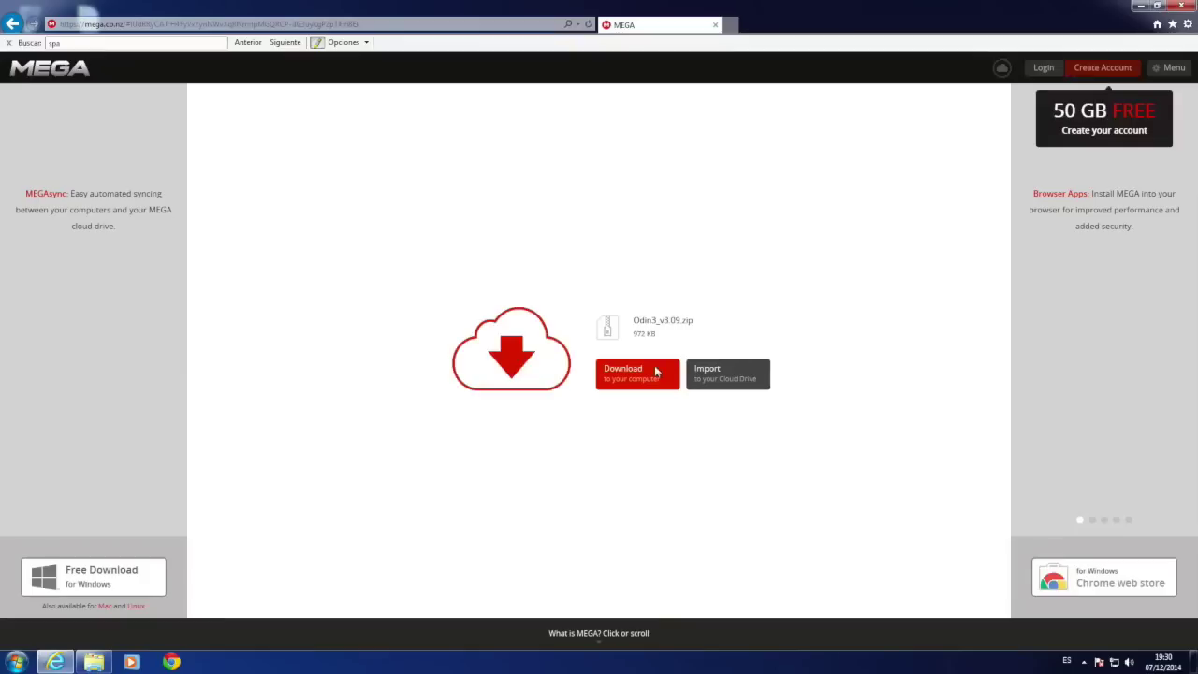
# Download and save Odin3_v3.09.zip from MEGA, then return to SamMobile
pyautogui.click(644, 379)
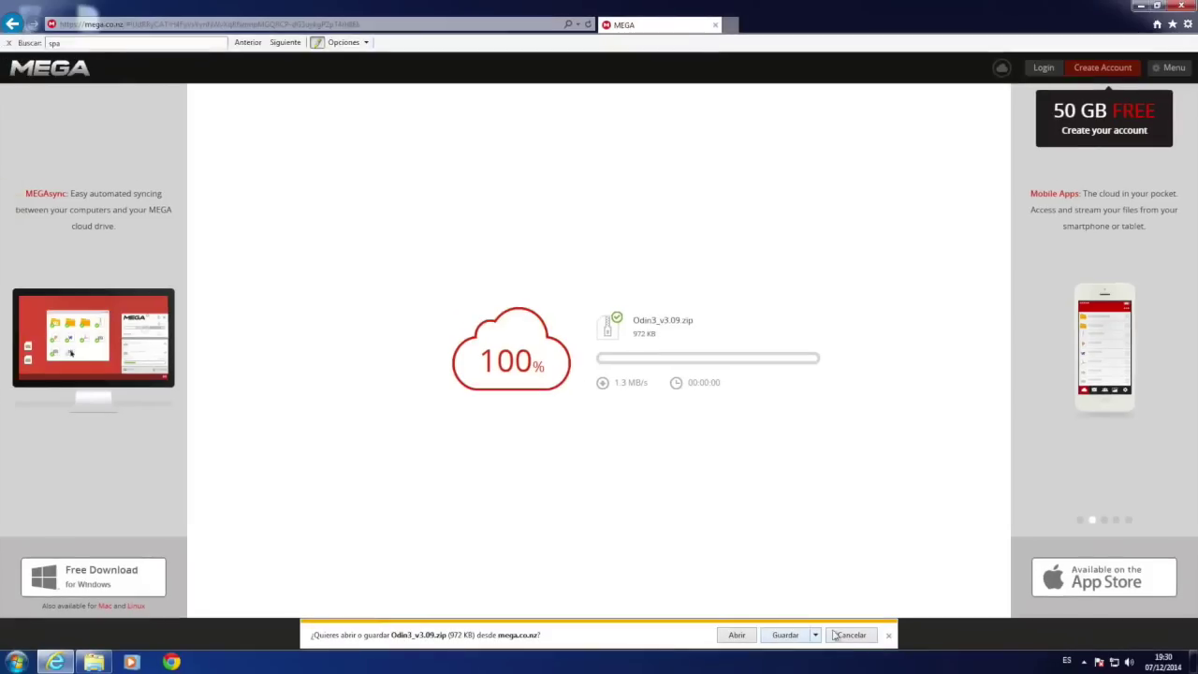
pyautogui.click(774, 623)
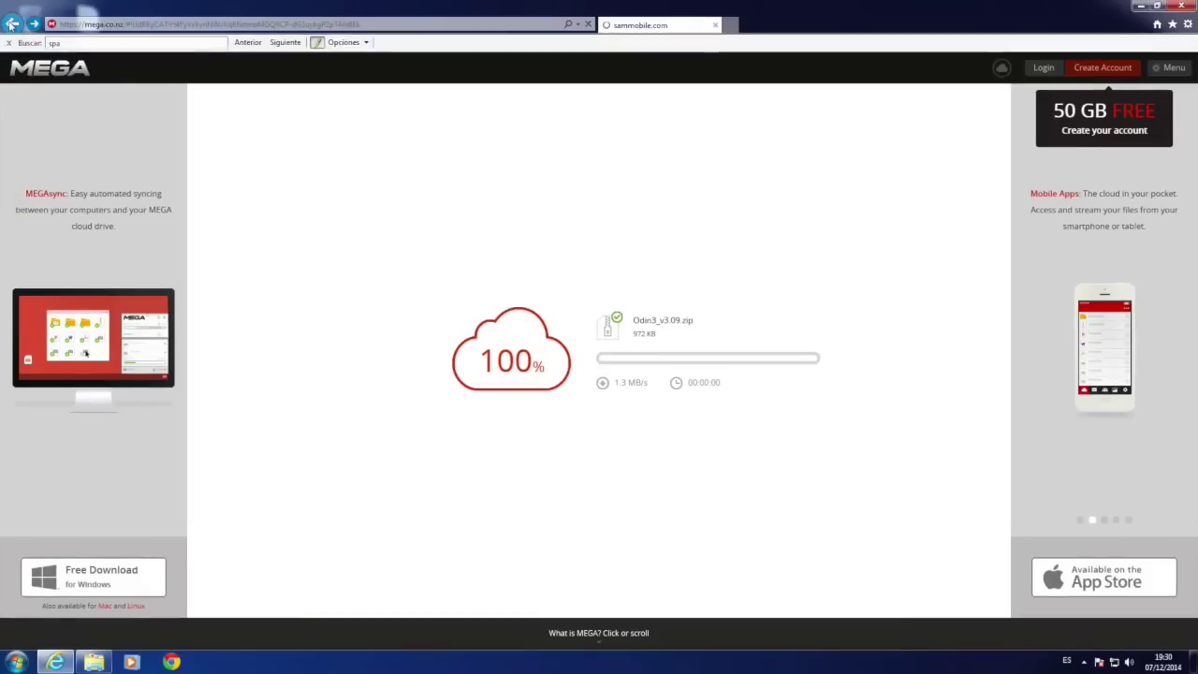
pyautogui.click(12, 24)
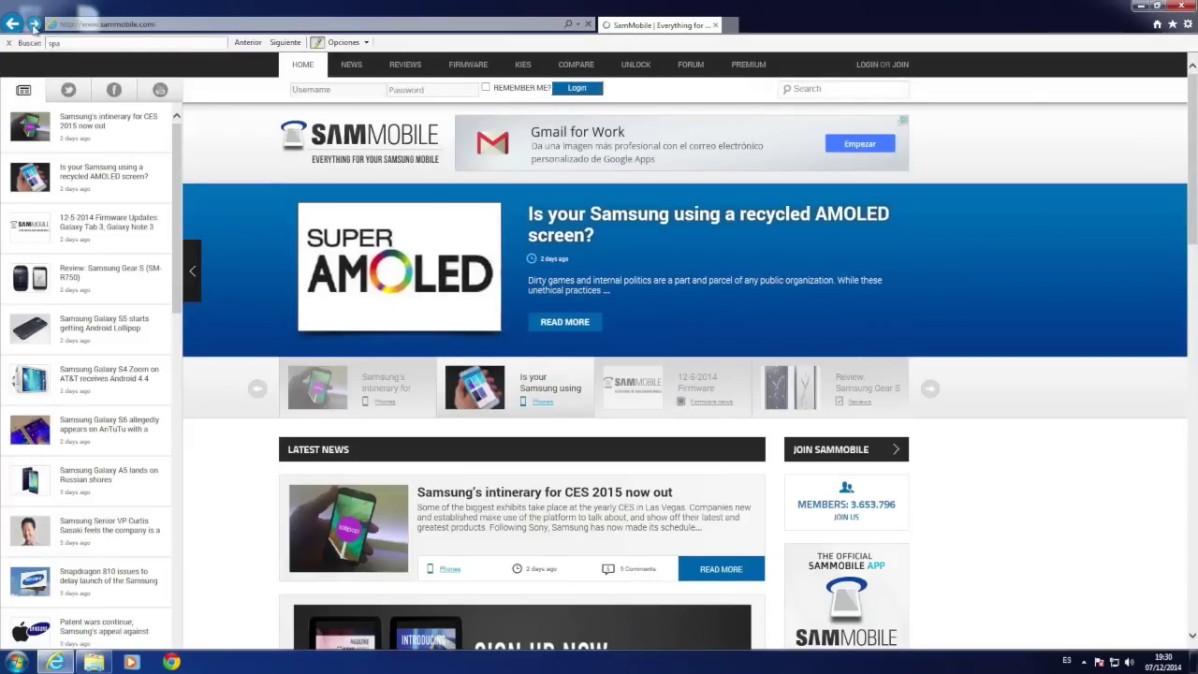
pyautogui.click(33, 25)
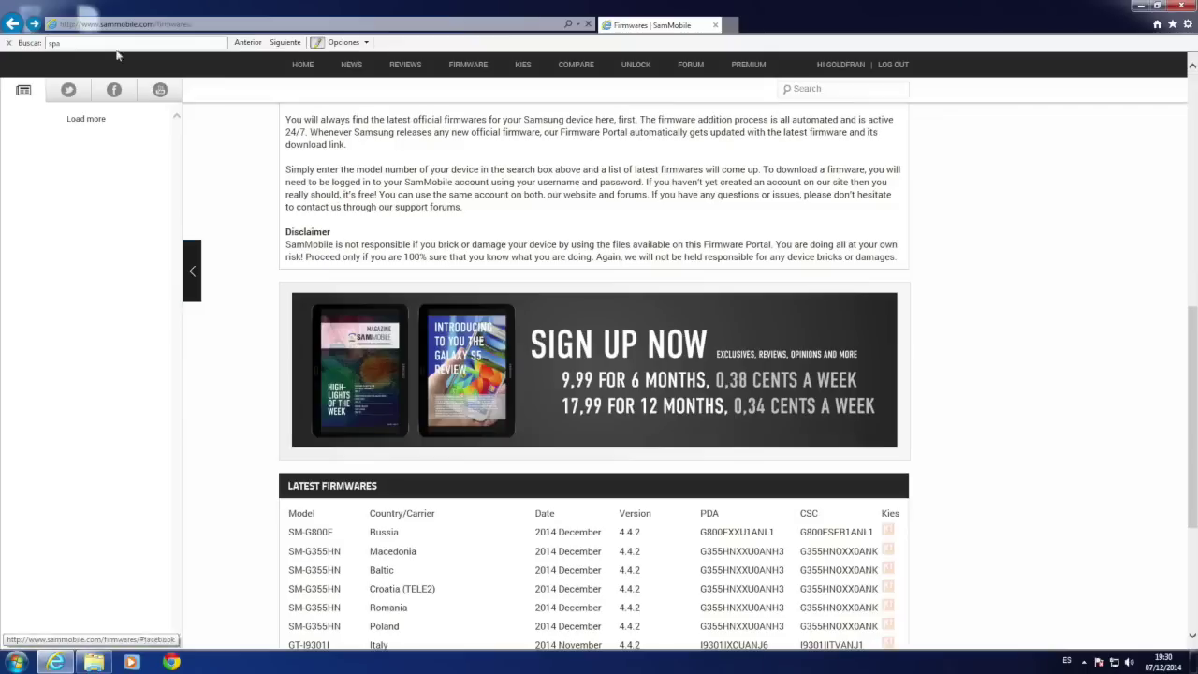
# Return to SamMobile's T700XXU1ANF9 Spain firmware page and scroll down to its DOWNLOAD button
pyautogui.click(31, 24)
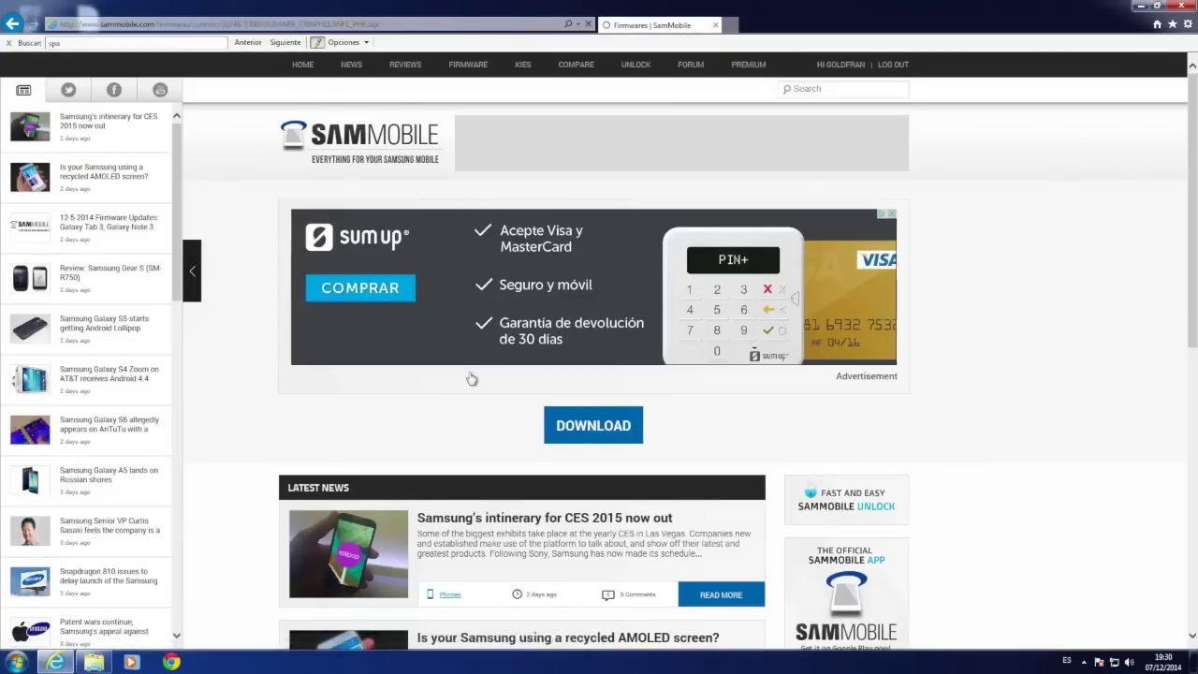
pyautogui.scroll(-1, 471, 377)
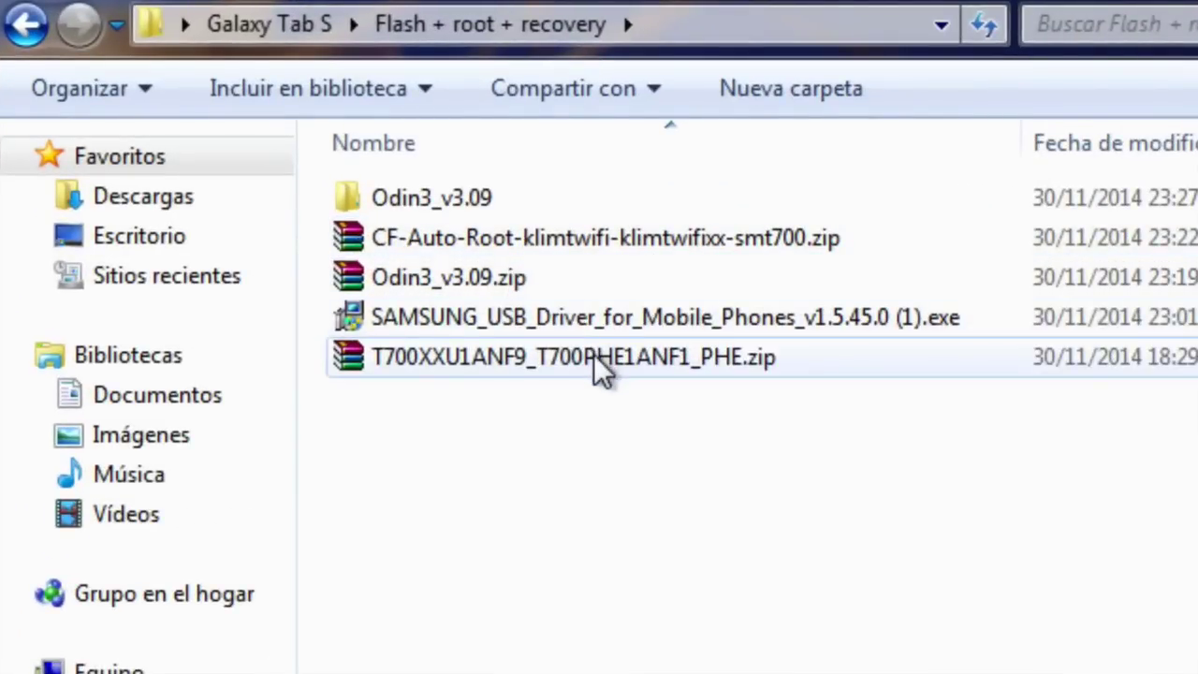
# Delete the old Odin3_v3.09 folder
pyautogui.click(421, 193)
pyautogui.rightClick(427, 207)
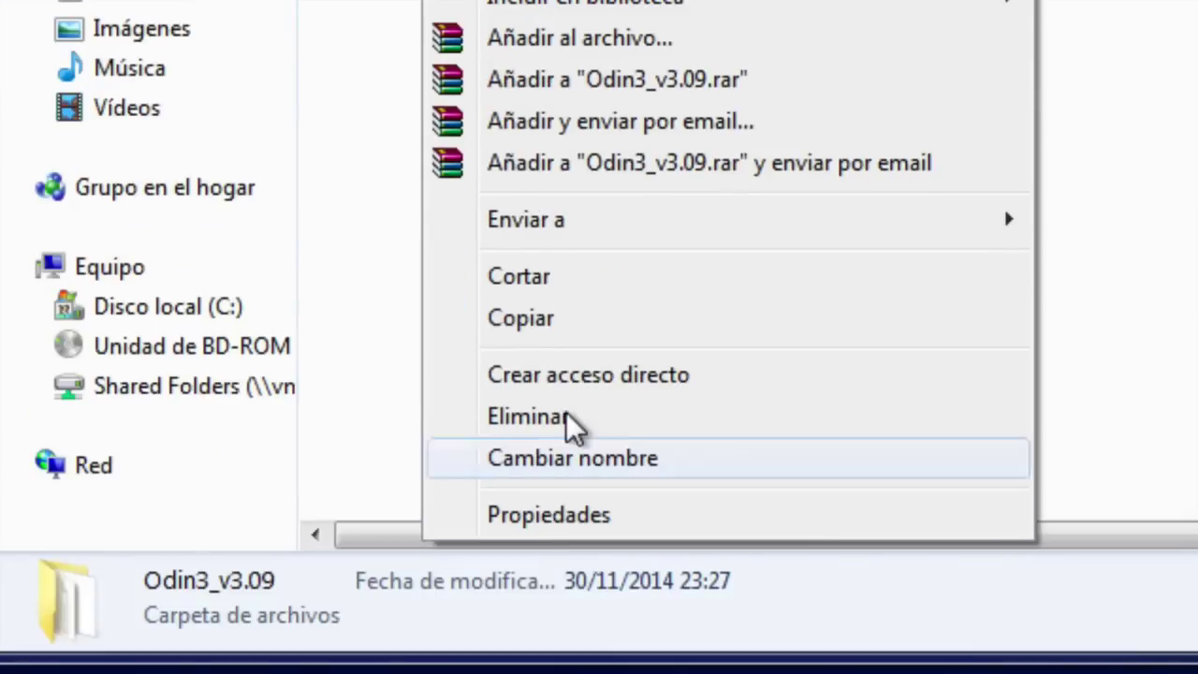
pyautogui.click(573, 639)
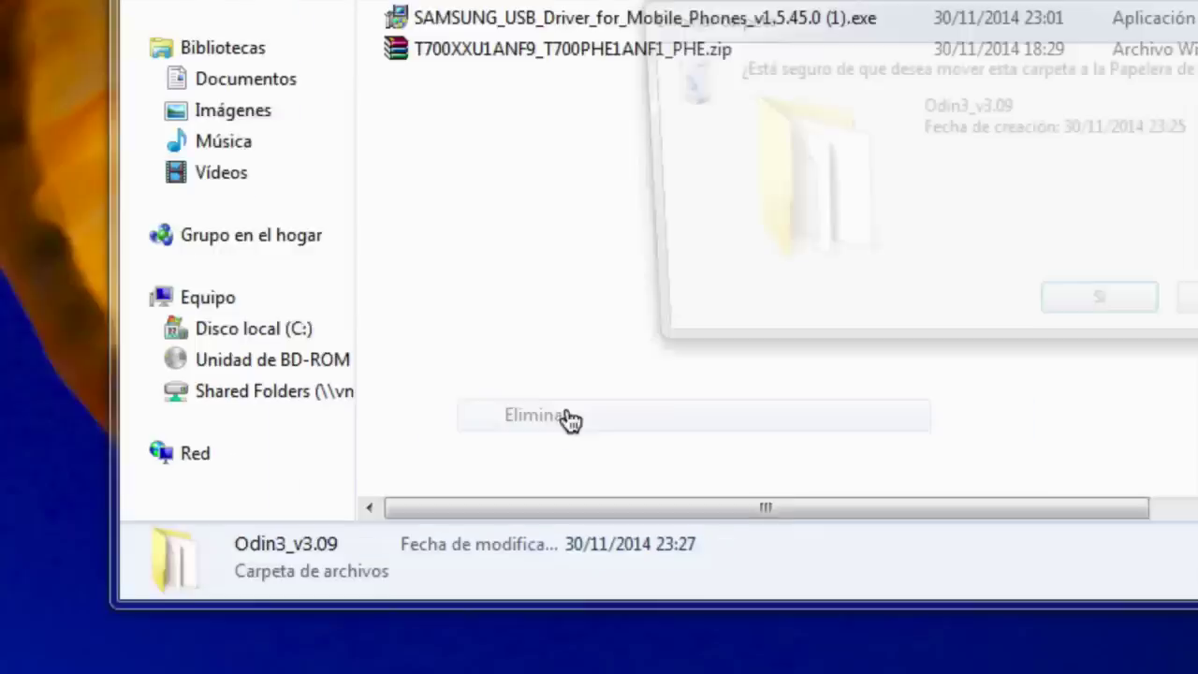
pyautogui.click(981, 321)
# Install the Samsung USB Driver for Mobile Phones with Spanish language and Spain selected
pyautogui.click(596, 107)
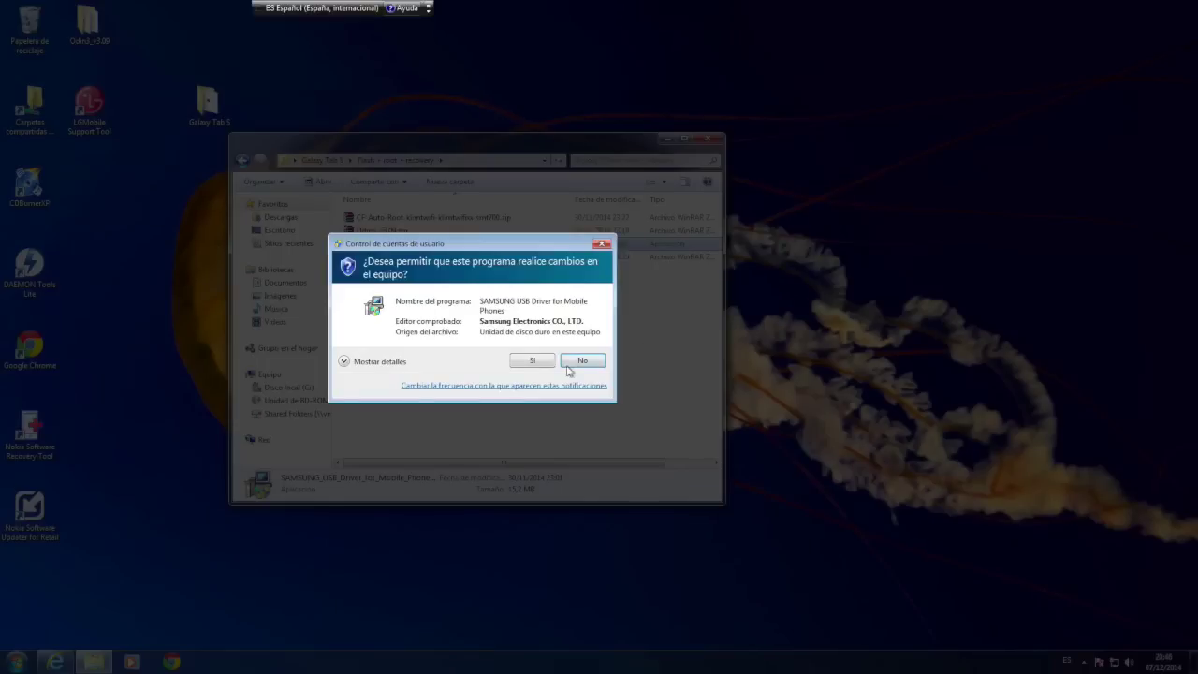
pyautogui.click(543, 368)
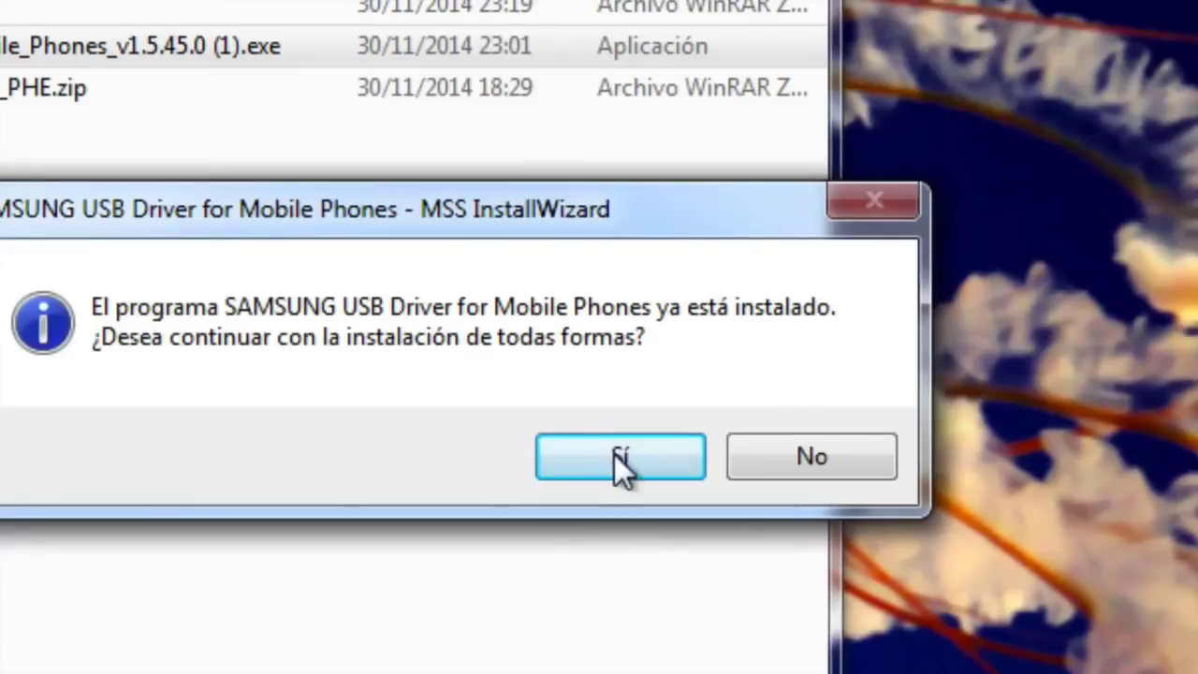
pyautogui.click(656, 372)
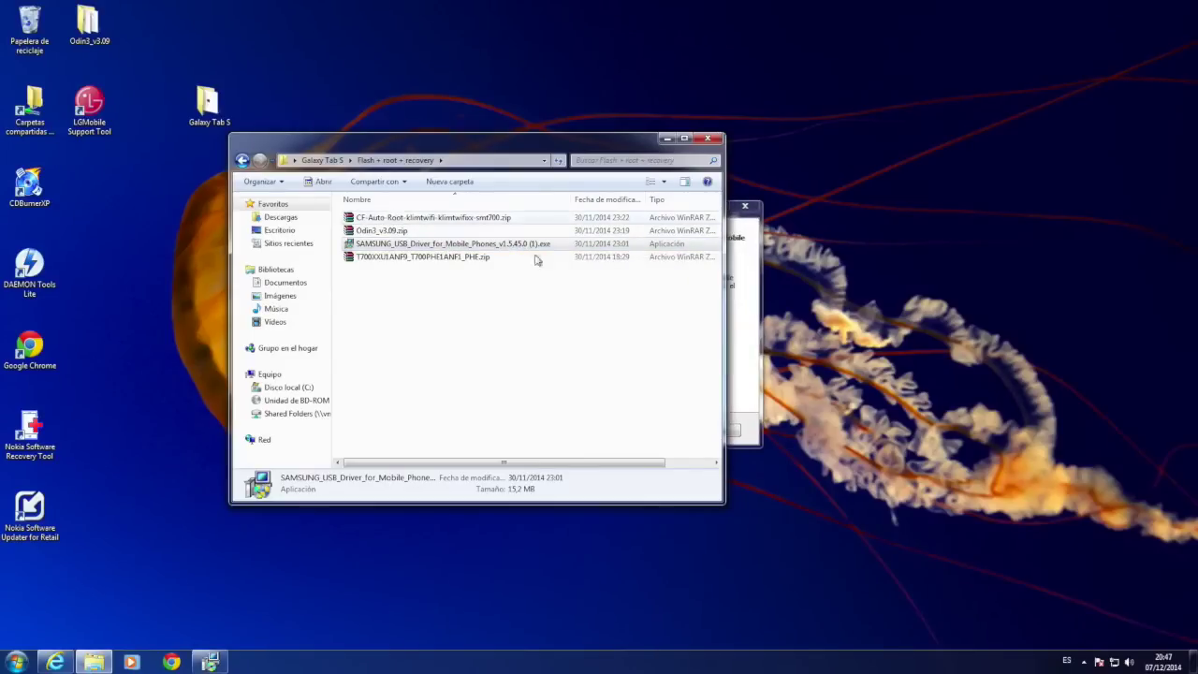
pyautogui.click(661, 440)
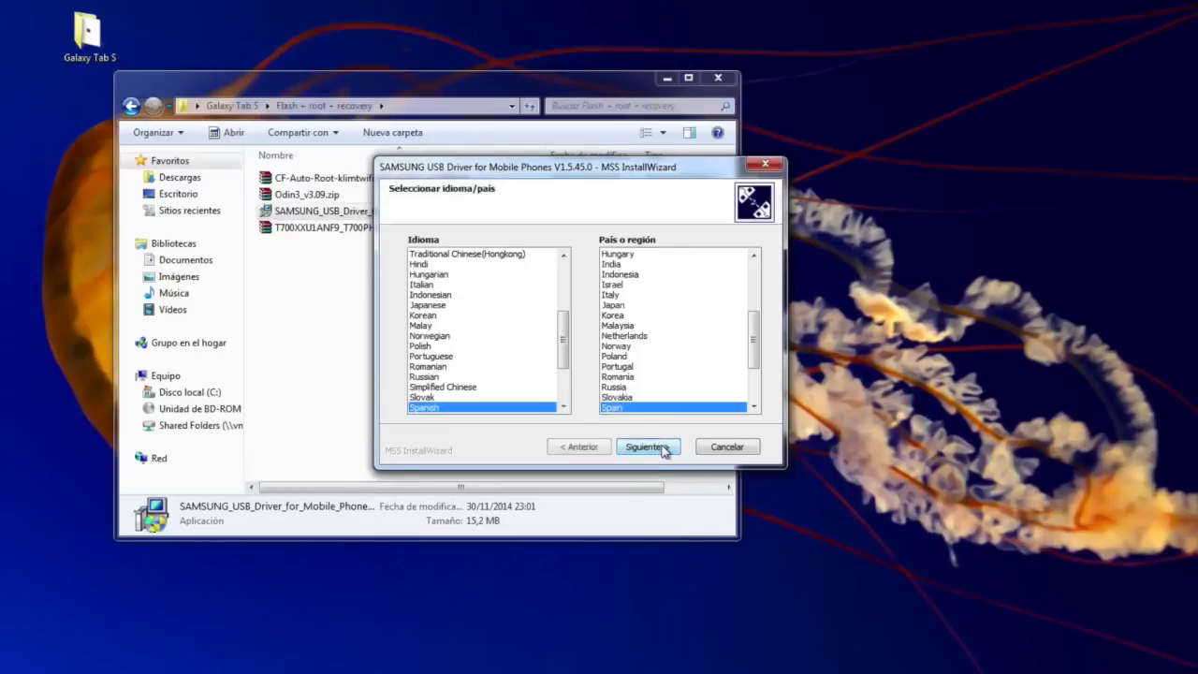
pyautogui.click(659, 447)
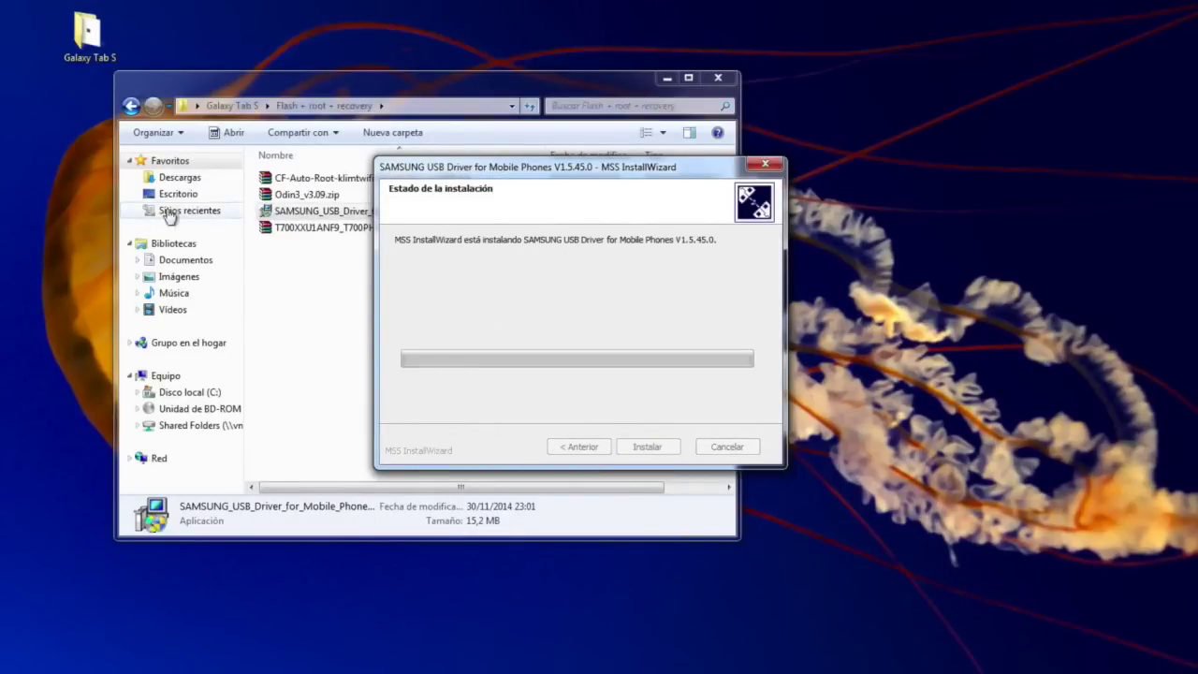
pyautogui.click(191, 178)
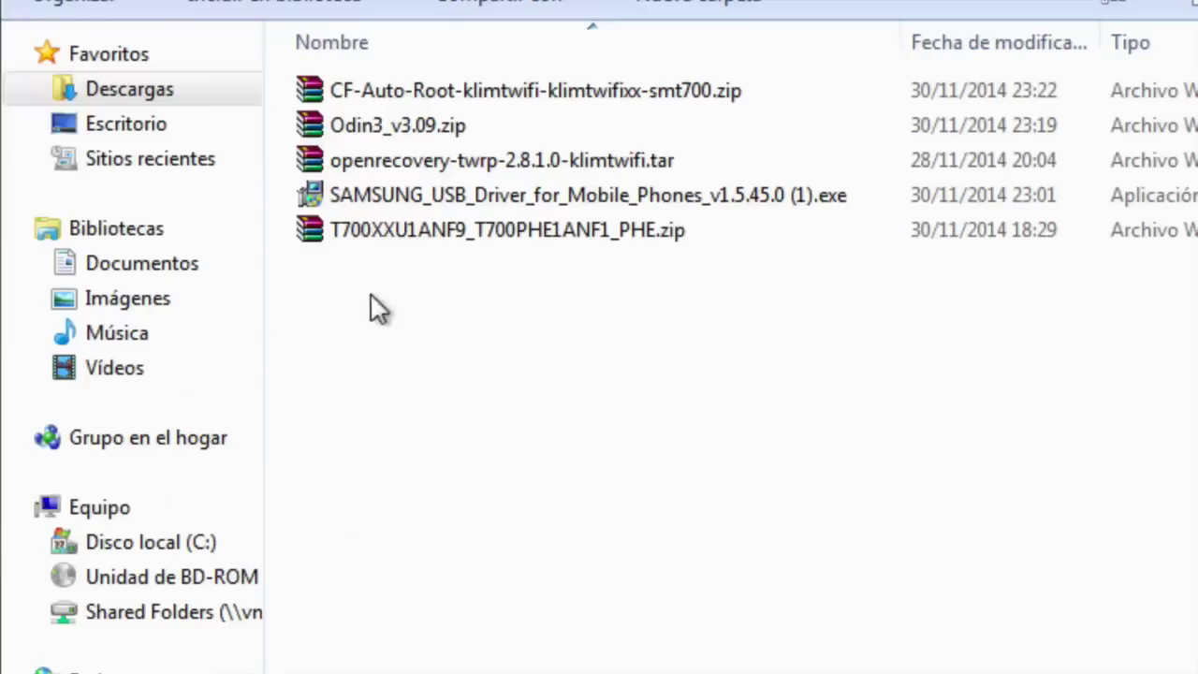
# Extract Odin3_v3.09.zip into its own Odin3_v3.09 folder
pyautogui.click(404, 131)
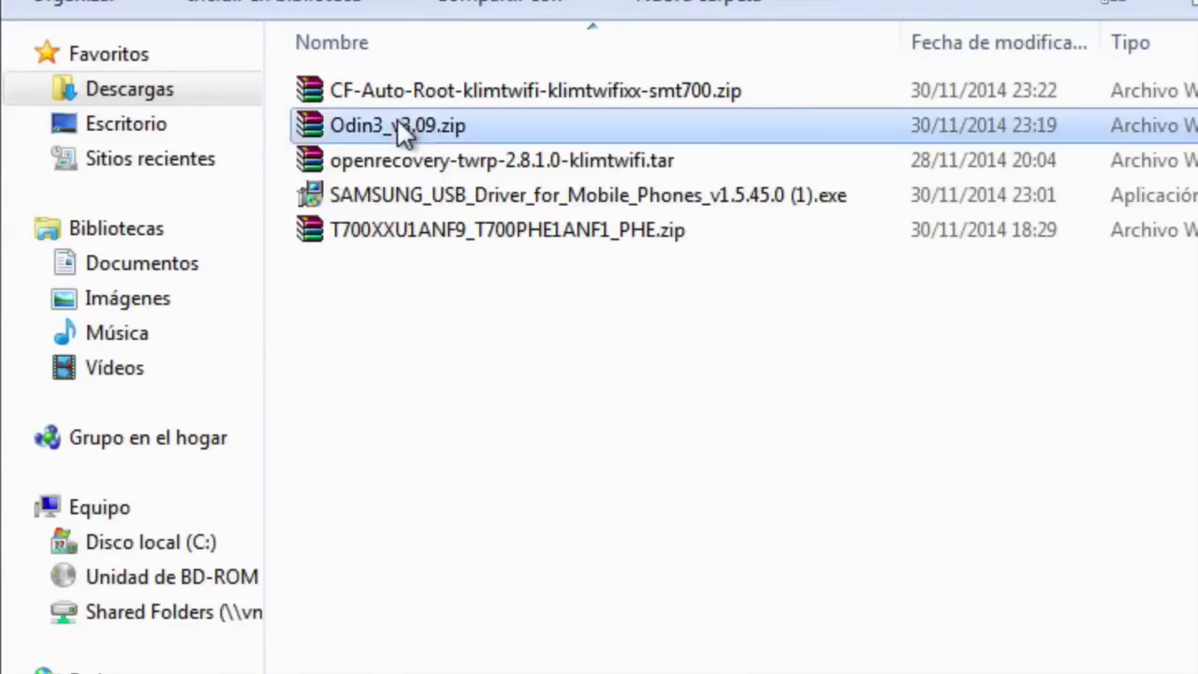
pyautogui.rightClick(393, 127)
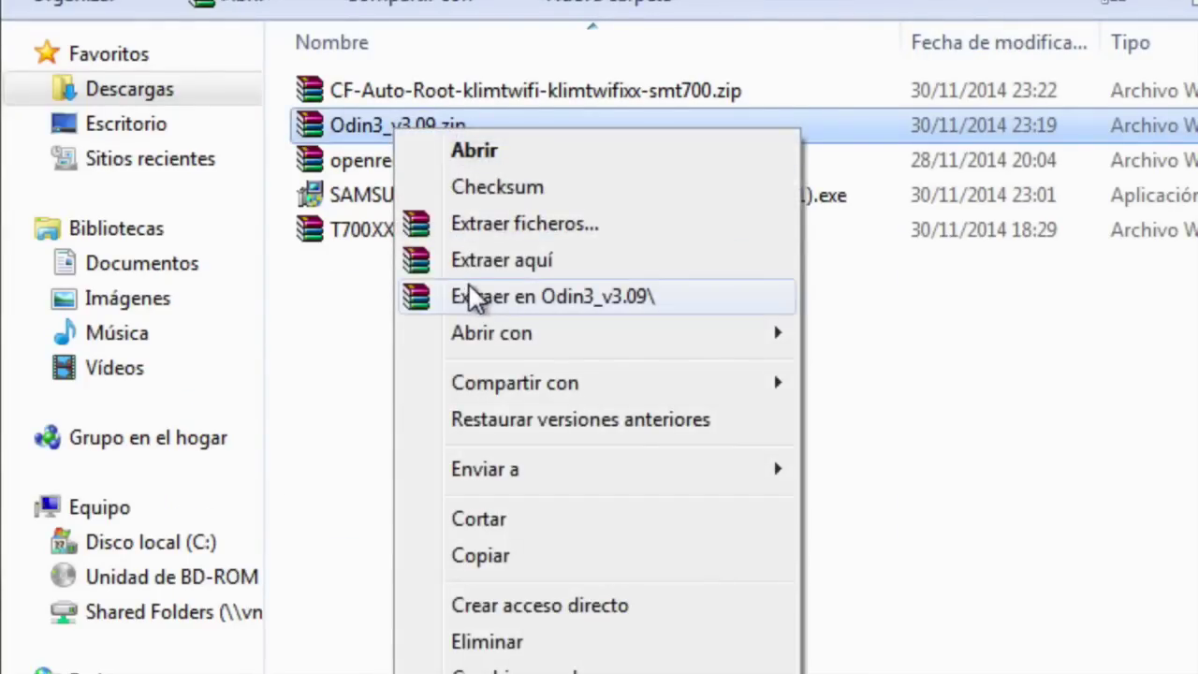
pyautogui.click(470, 298)
pyautogui.click(513, 349)
# Extract the T700XXU1ANF9_T700PHE1ANF1_PHE firmware zip, check its .tar.md5 file, then open Odin3_v3.09
pyautogui.click(458, 268)
pyautogui.rightClick(458, 269)
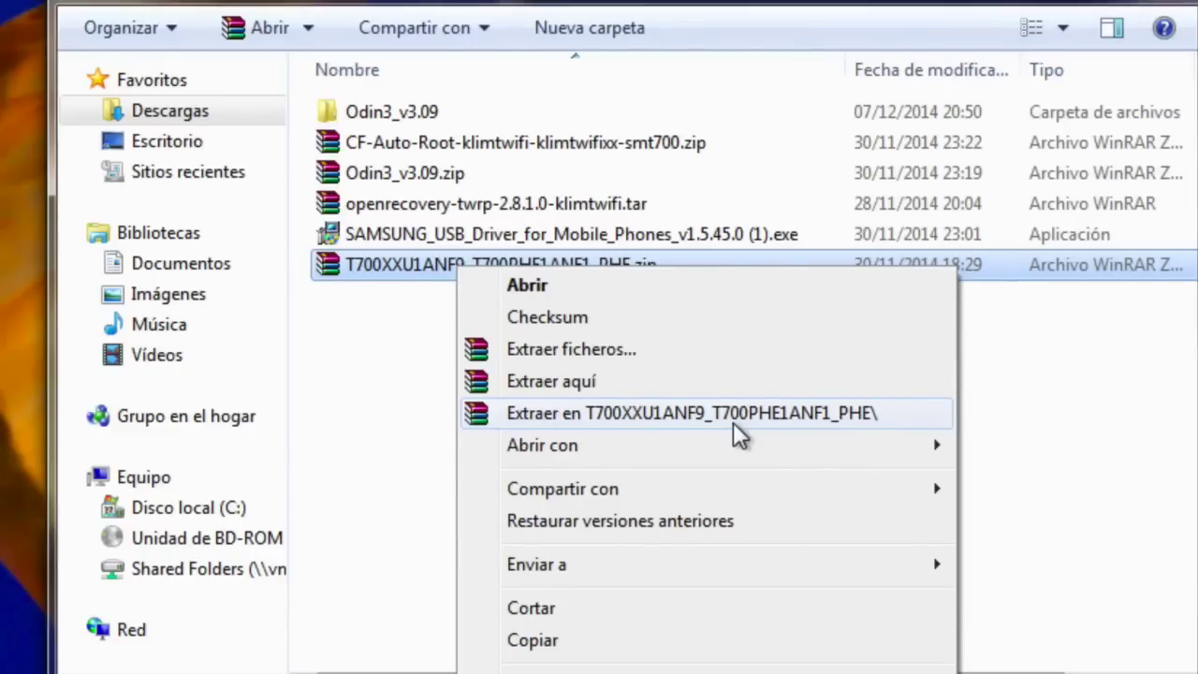
pyautogui.click(733, 416)
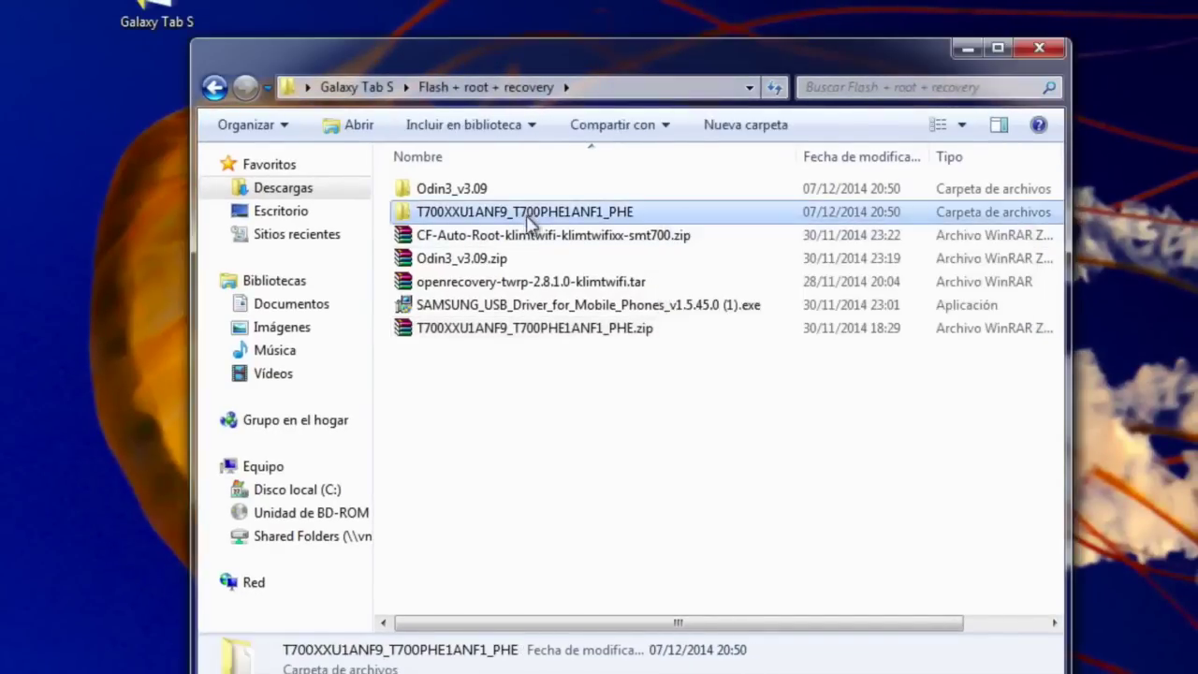
pyautogui.doubleClick(528, 214)
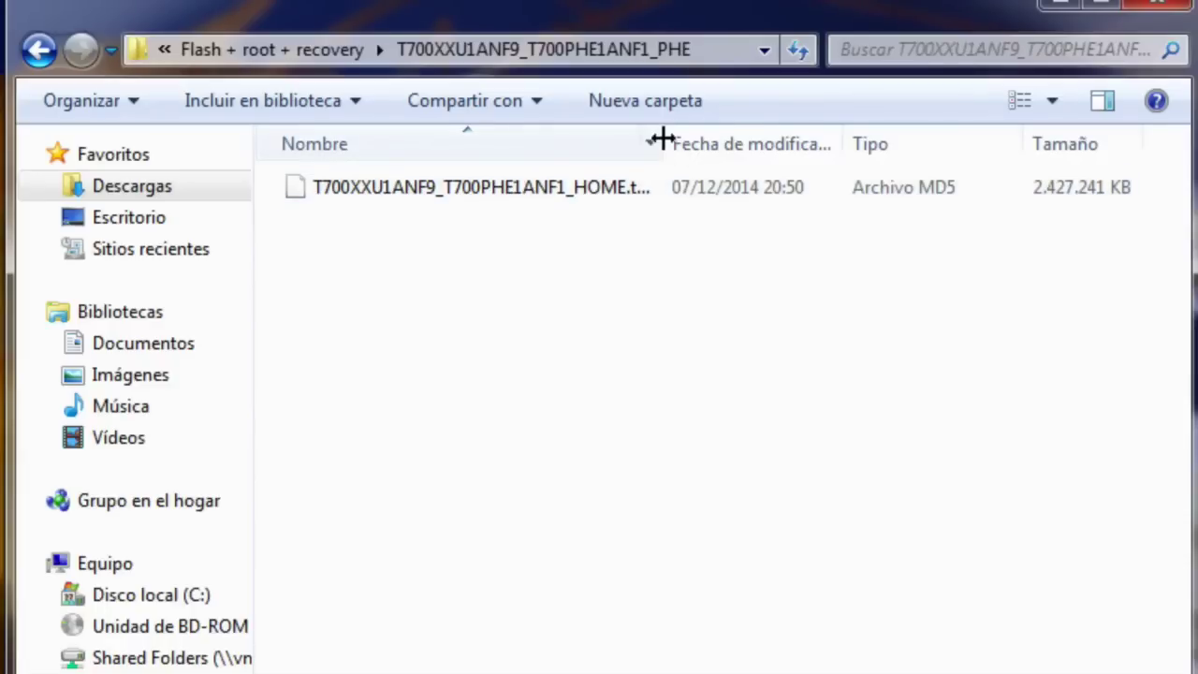
pyautogui.moveTo(662, 139); pyautogui.dragTo(693, 142)
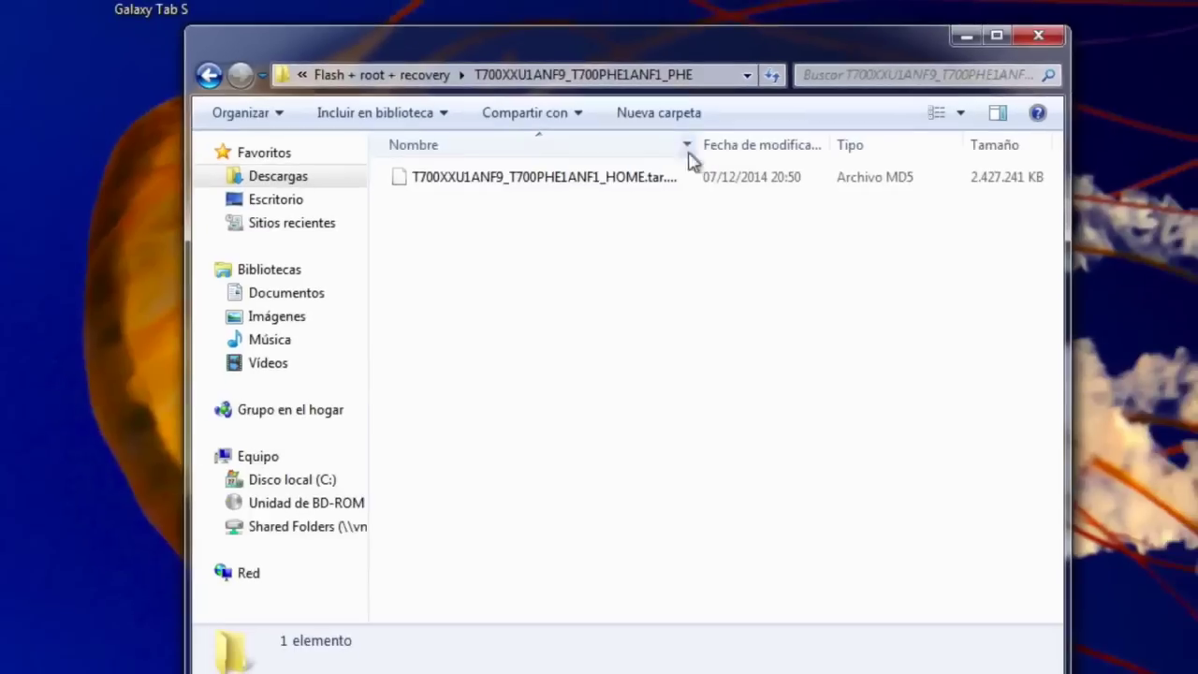
pyautogui.click(209, 75)
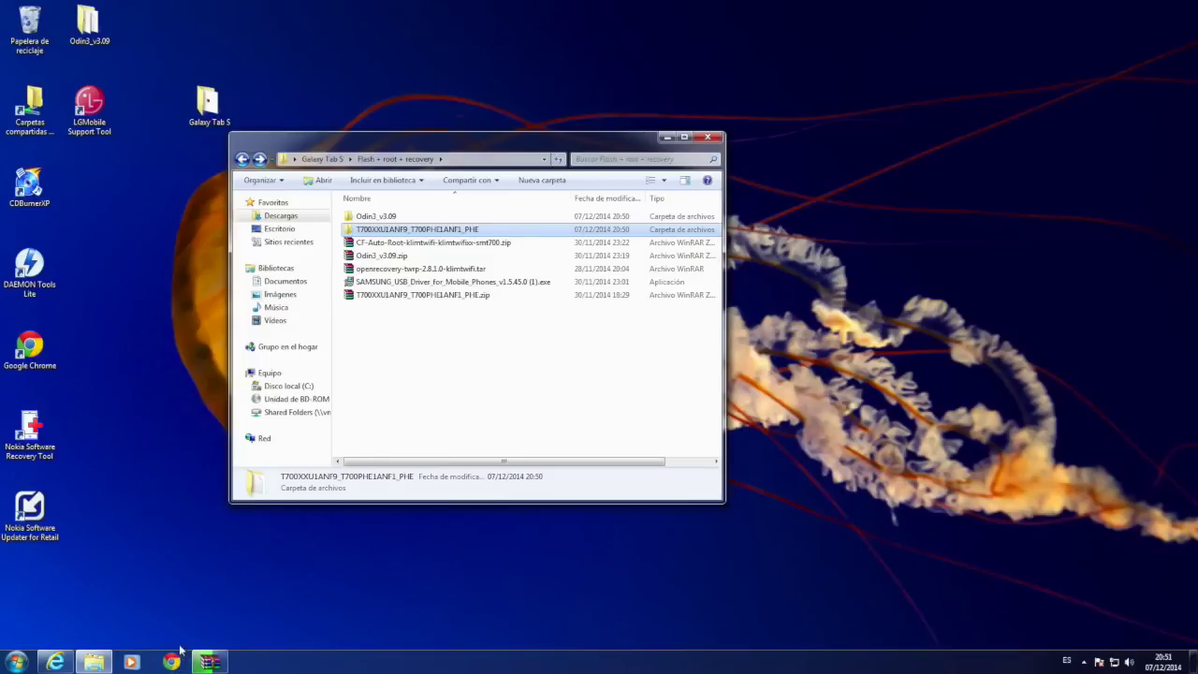
pyautogui.click(208, 662)
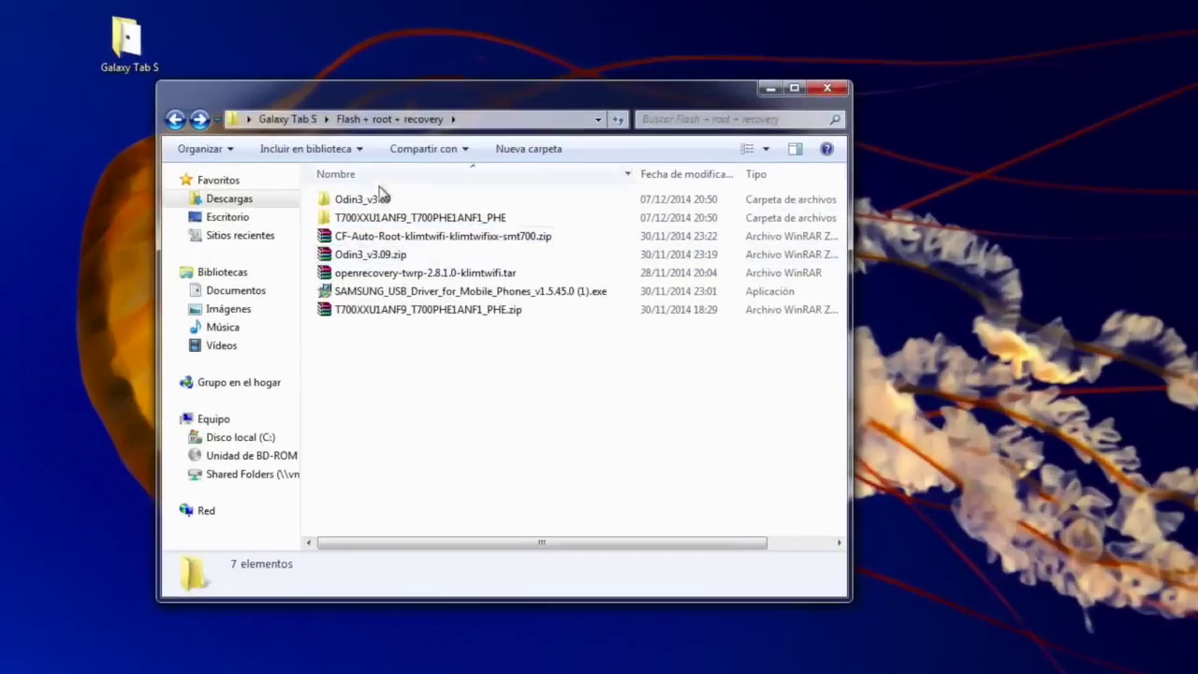
pyautogui.doubleClick(375, 198)
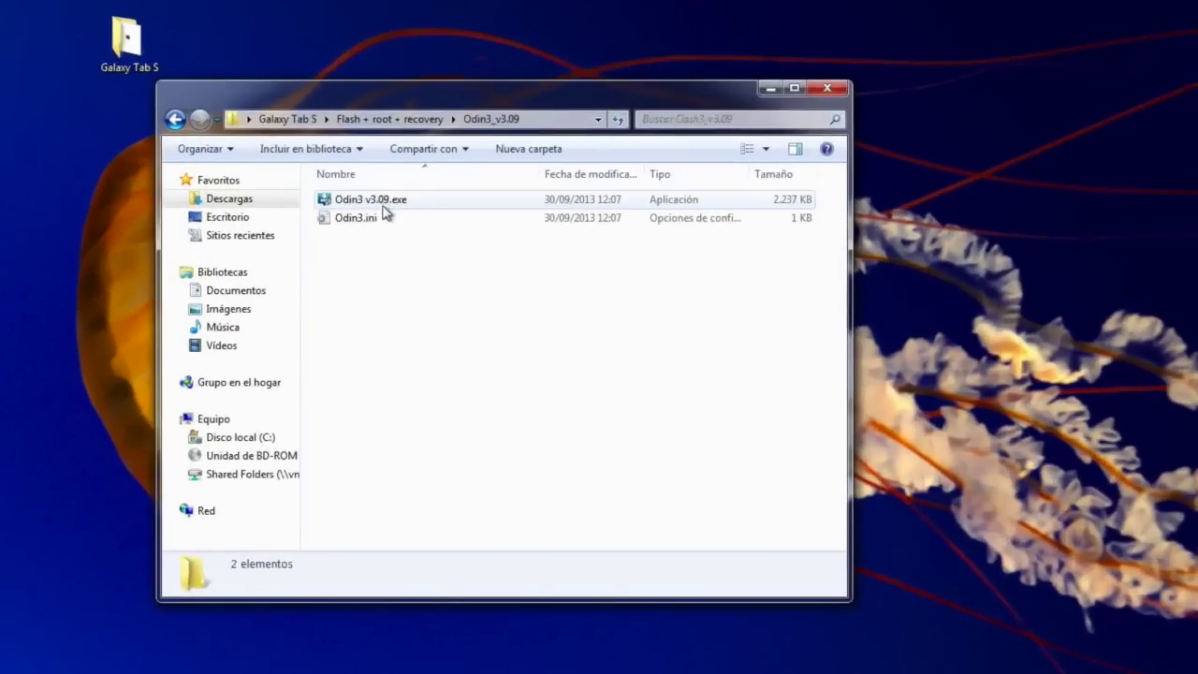
# Run Odin3 v3.09 as administrator
pyautogui.click(370, 202)
pyautogui.rightClick(370, 203)
pyautogui.click(453, 227)
pyautogui.click(582, 392)
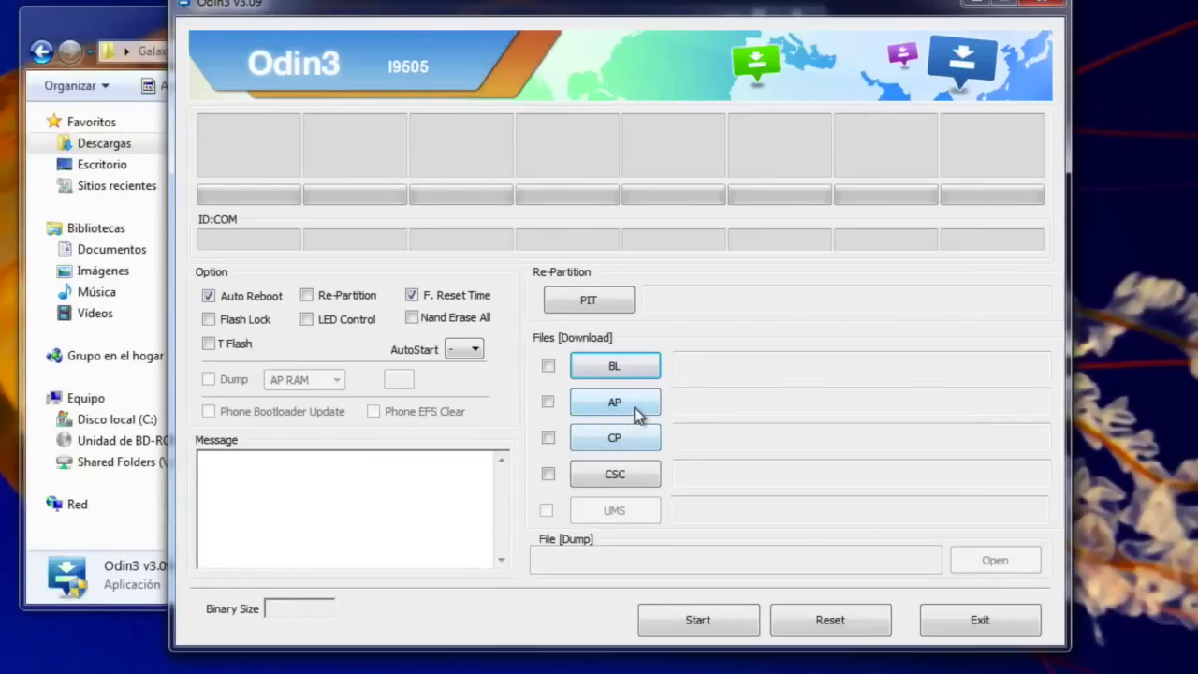
# Load T700XXU1ANF9_T700PHE1ANF1_HOME.tar.md5 into the AP slot and dismiss the driver notice
pyautogui.click(637, 410)
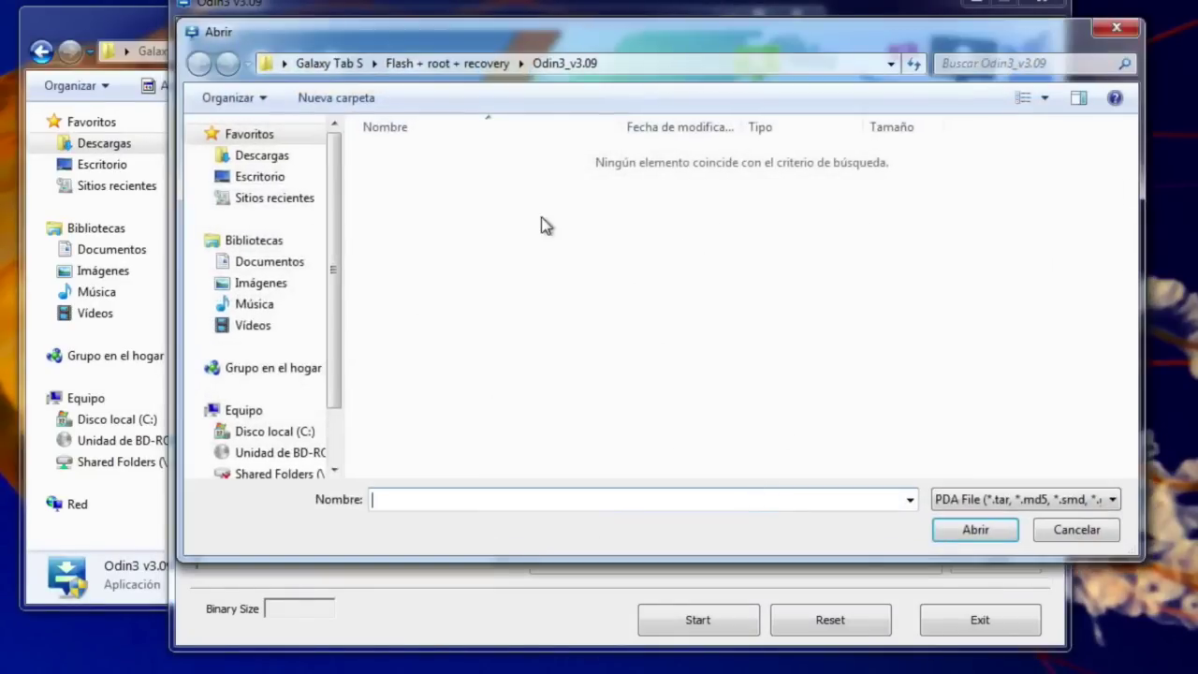
pyautogui.click(472, 70)
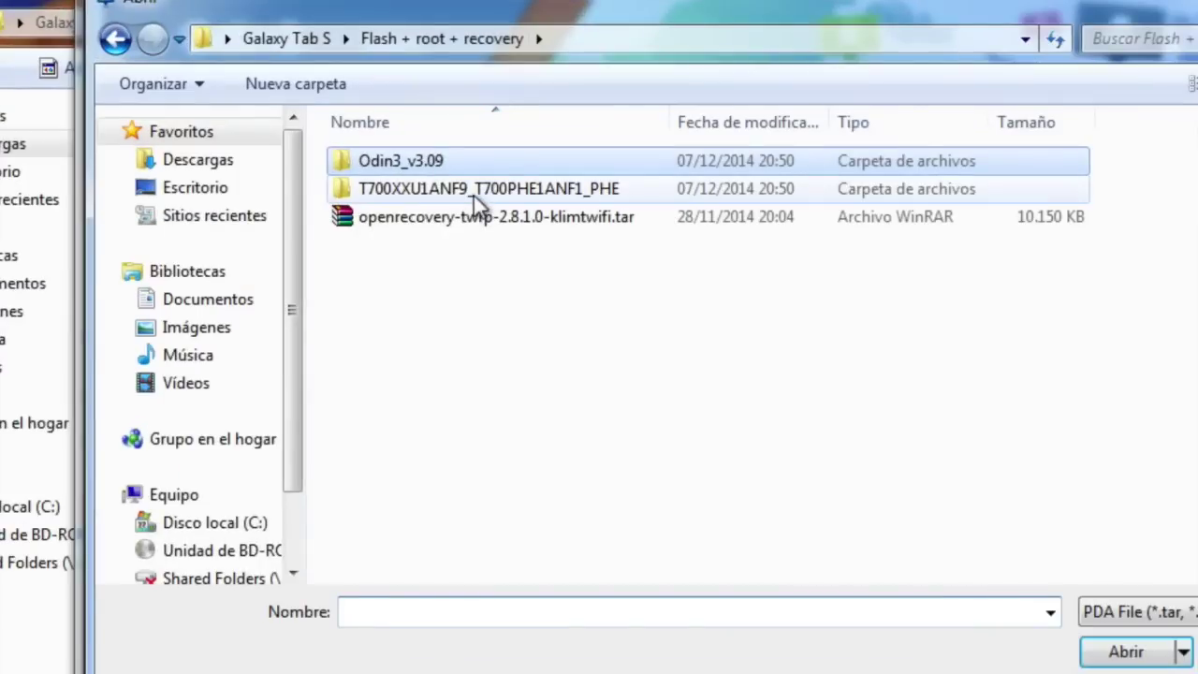
pyautogui.click(500, 190)
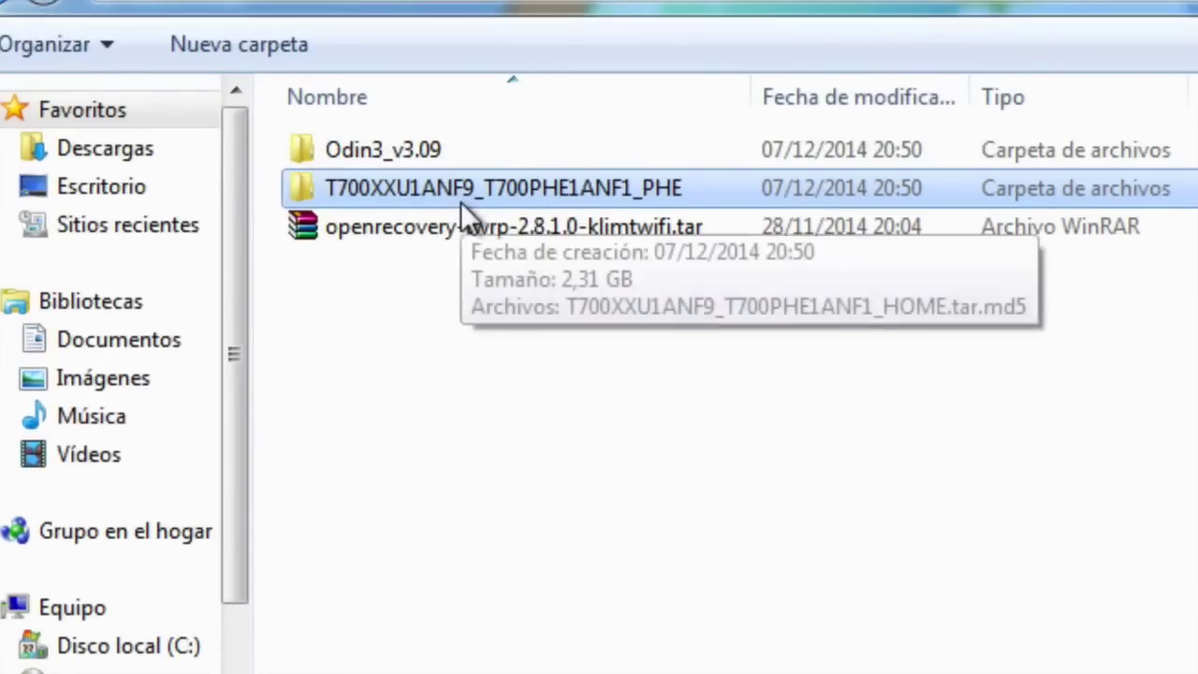
pyautogui.doubleClick(490, 192)
pyautogui.click(453, 157)
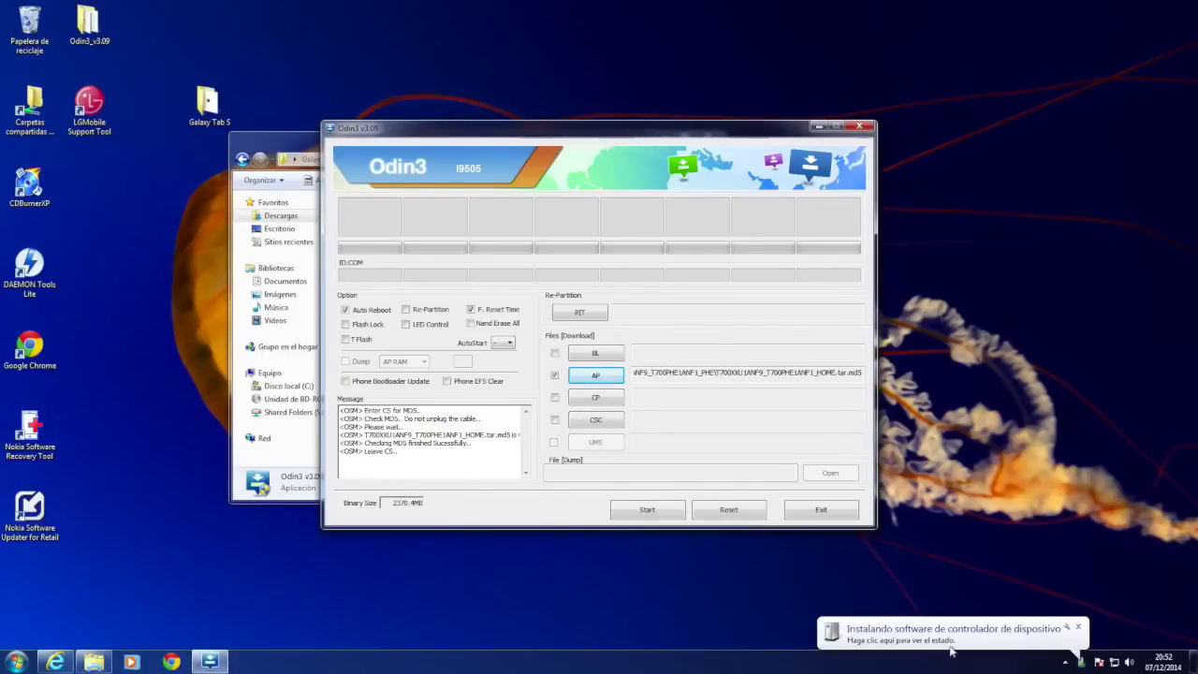
pyautogui.click(945, 649)
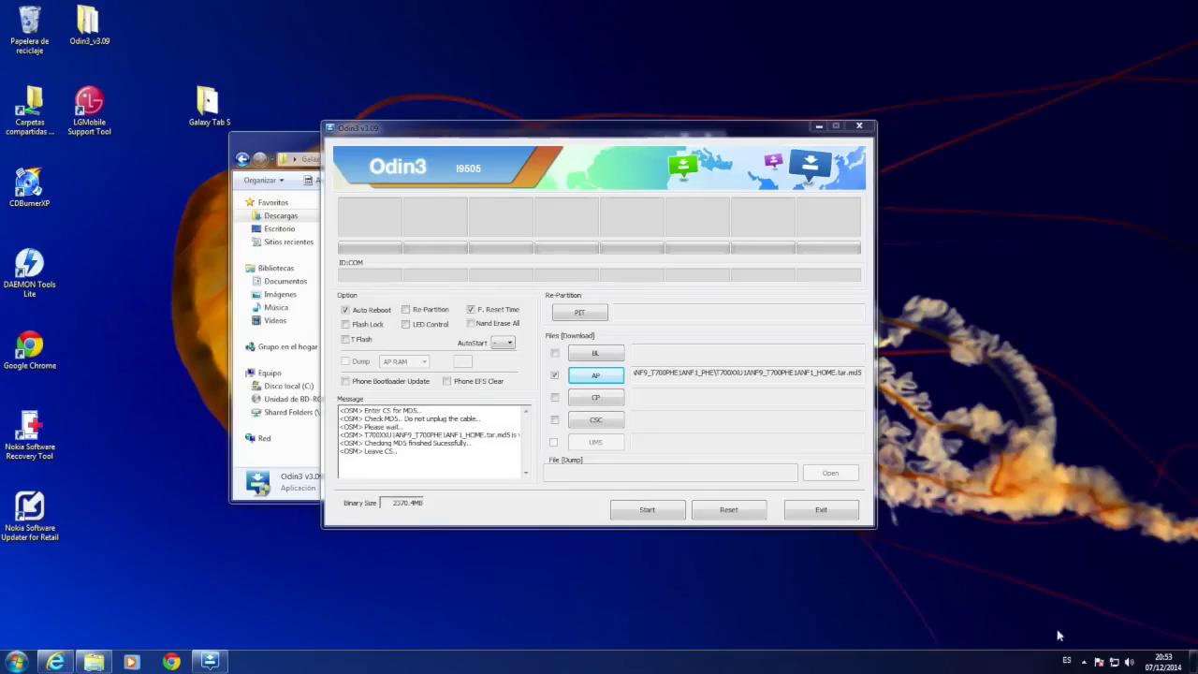
pyautogui.click(1084, 662)
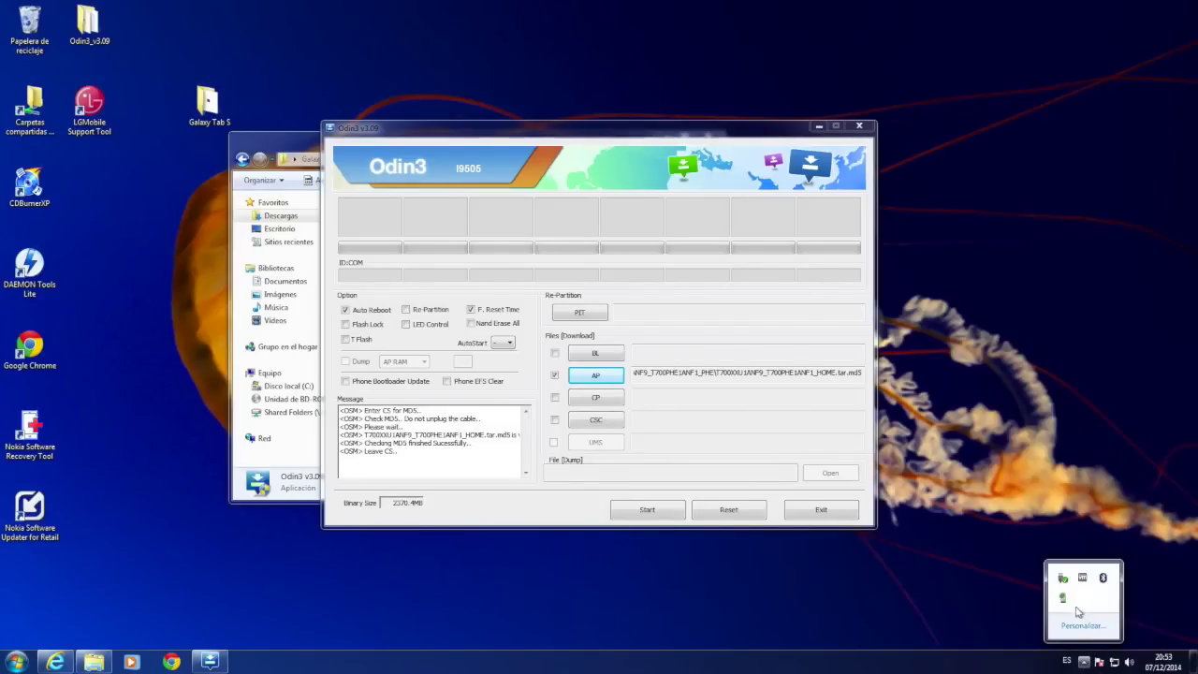
# Close the finished tablet driver installation, then Reset Odin3 to clear the AP file and log
pyautogui.click(1064, 601)
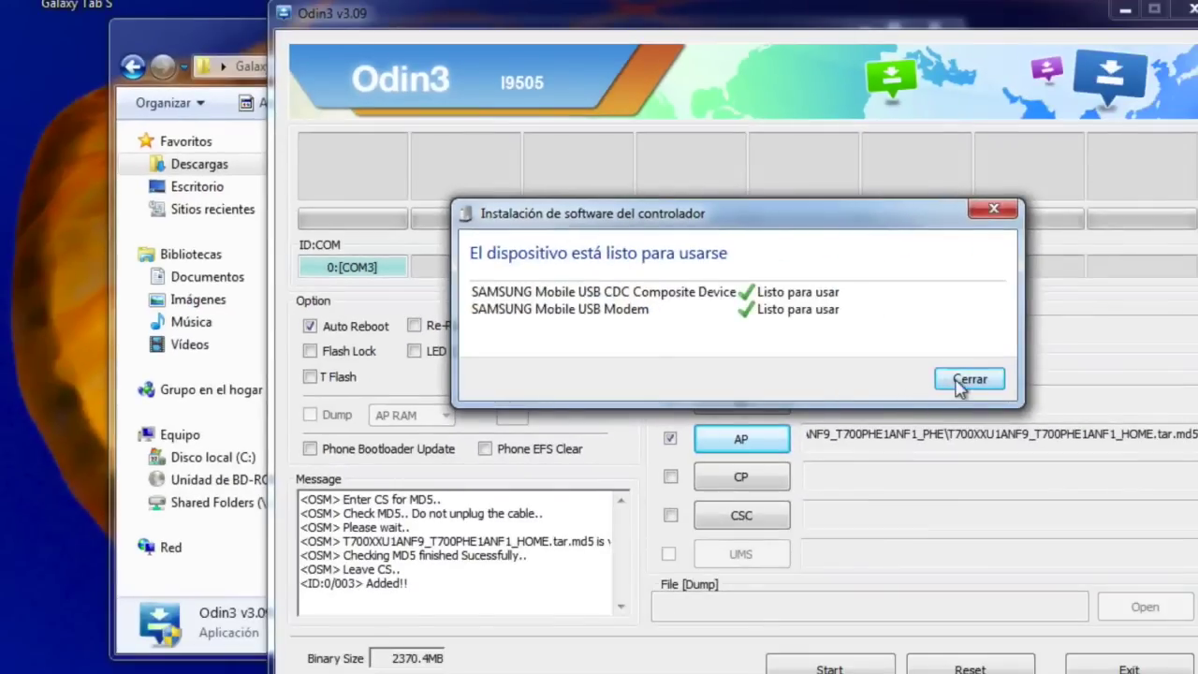
pyautogui.click(964, 378)
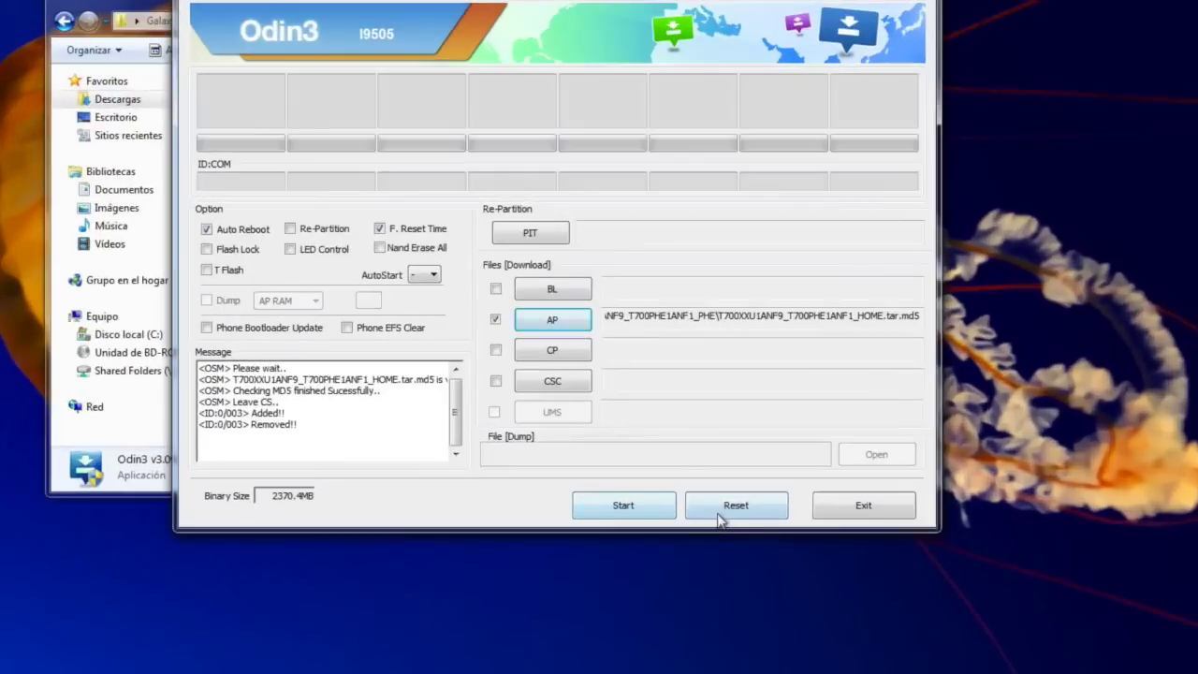
pyautogui.click(719, 517)
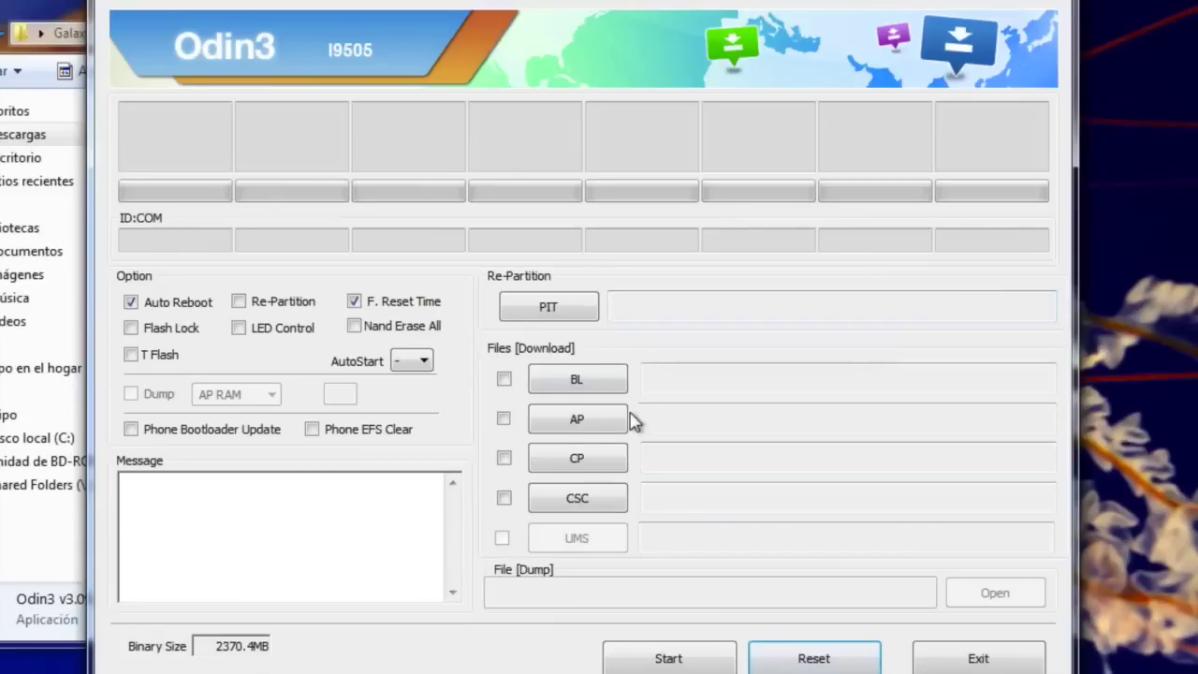
pyautogui.click(583, 421)
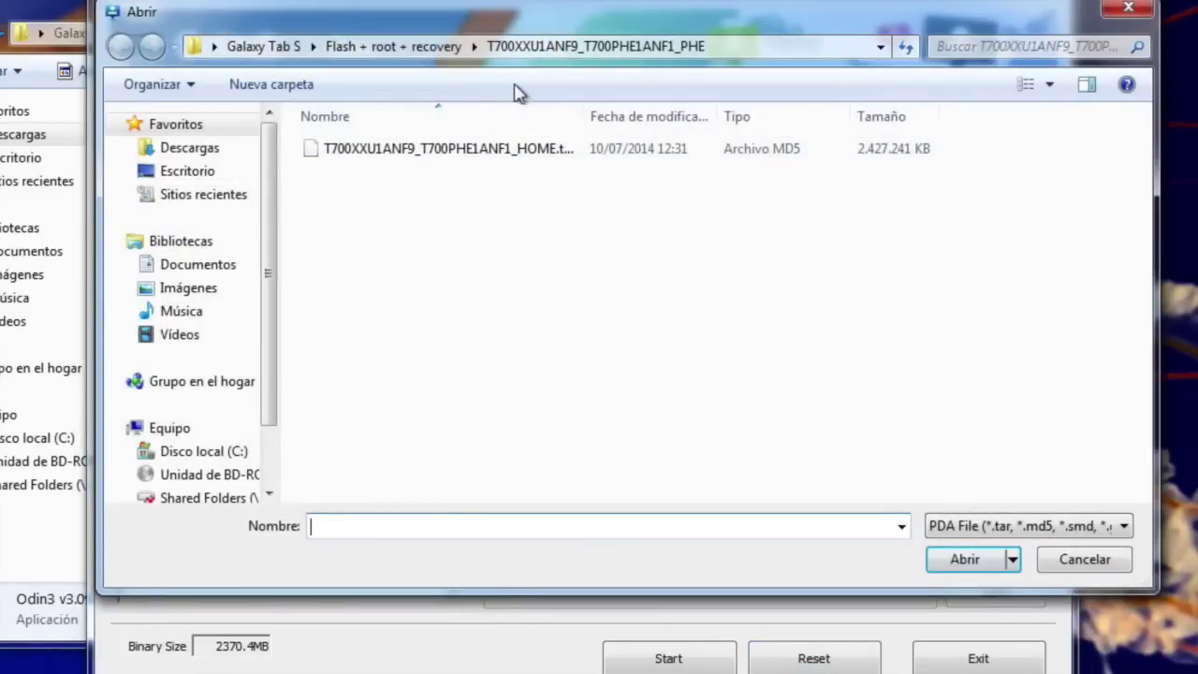
# Extract the CF-Auto-Root zip into its own folder in Flash + root + recovery
pyautogui.click(418, 48)
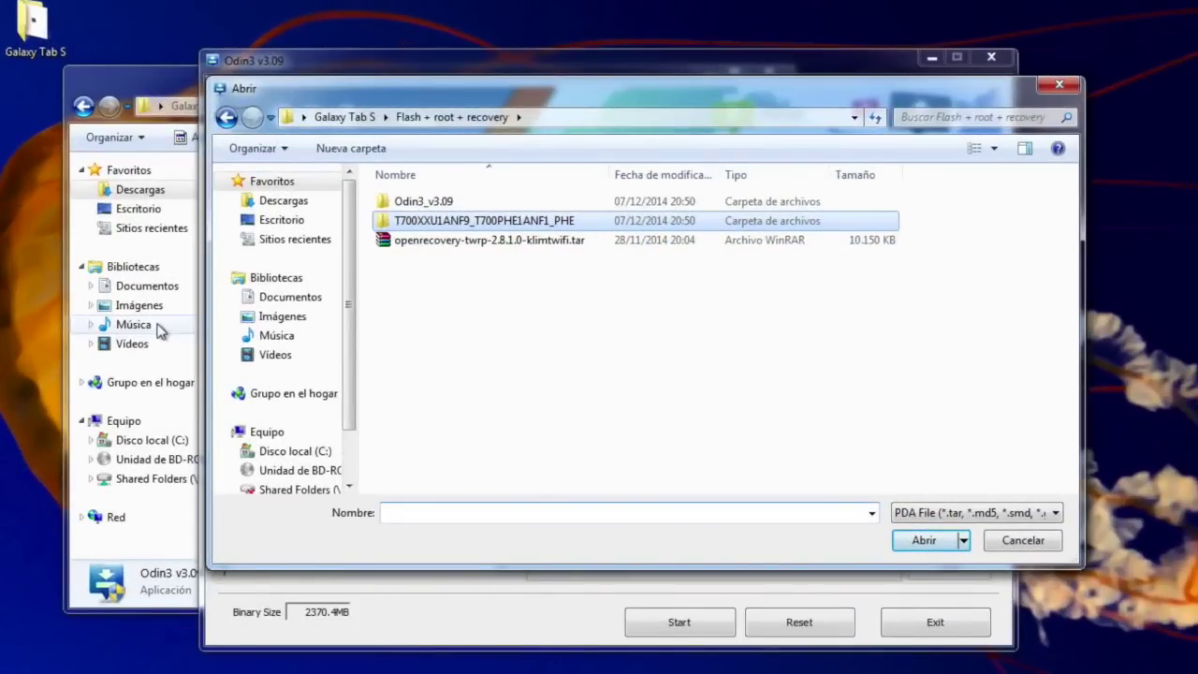
pyautogui.click(163, 86)
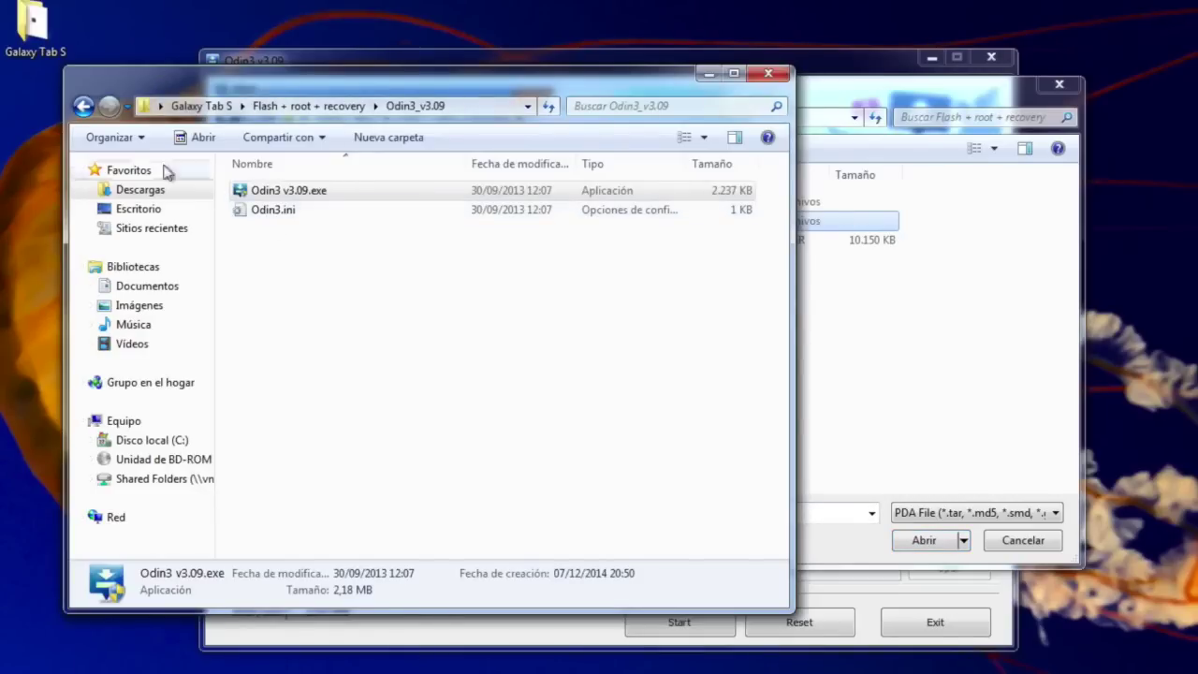
pyautogui.click(84, 108)
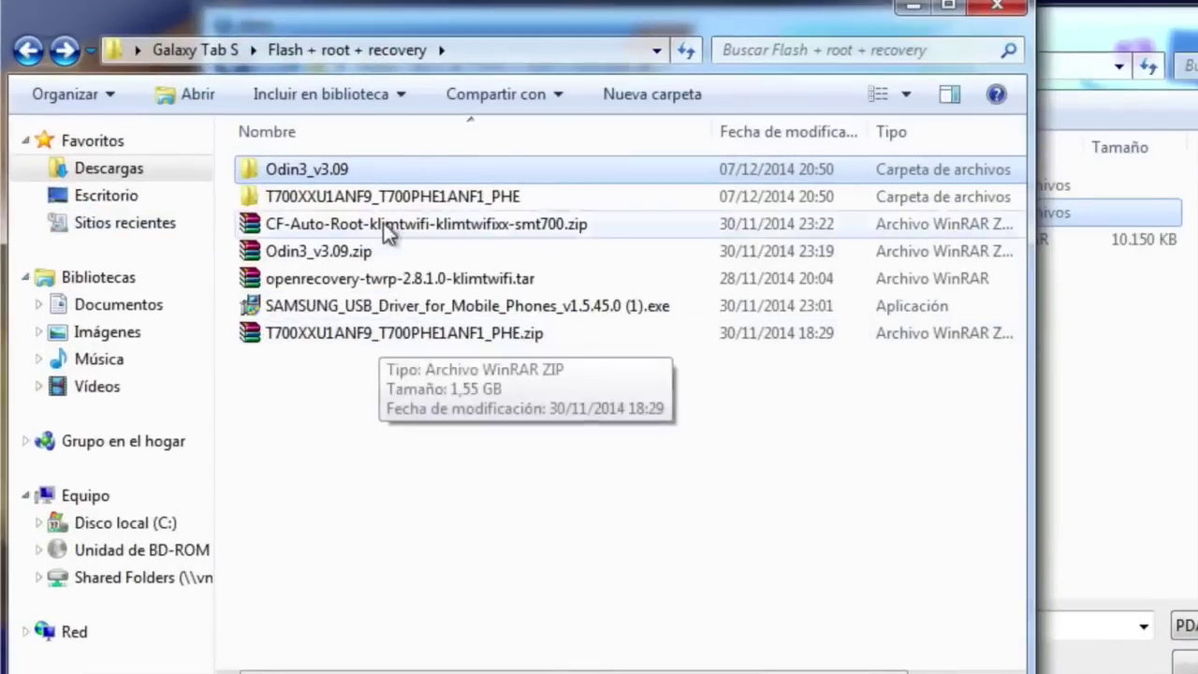
pyautogui.click(334, 229)
pyautogui.rightClick(334, 230)
pyautogui.click(516, 354)
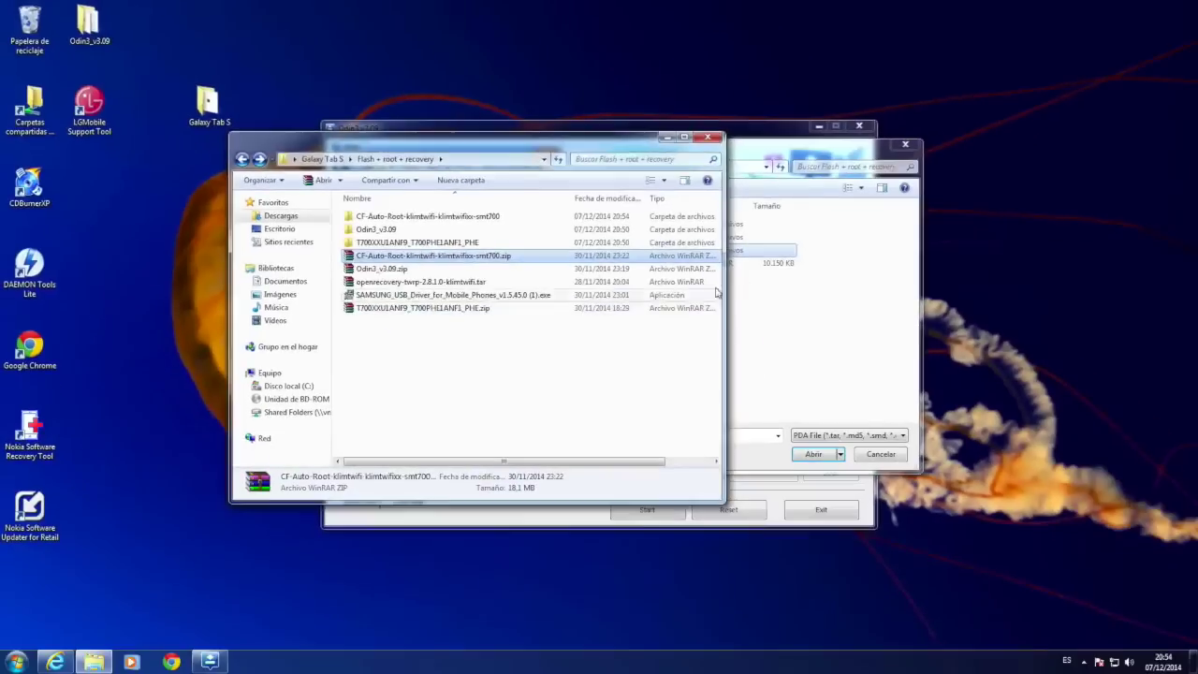
# Load CF-Auto-Root-klimtwifi-klimtwifixx-smt700.tar.md5 (22.4 MB) into AP, then Reset Odin3
pyautogui.click(1118, 356)
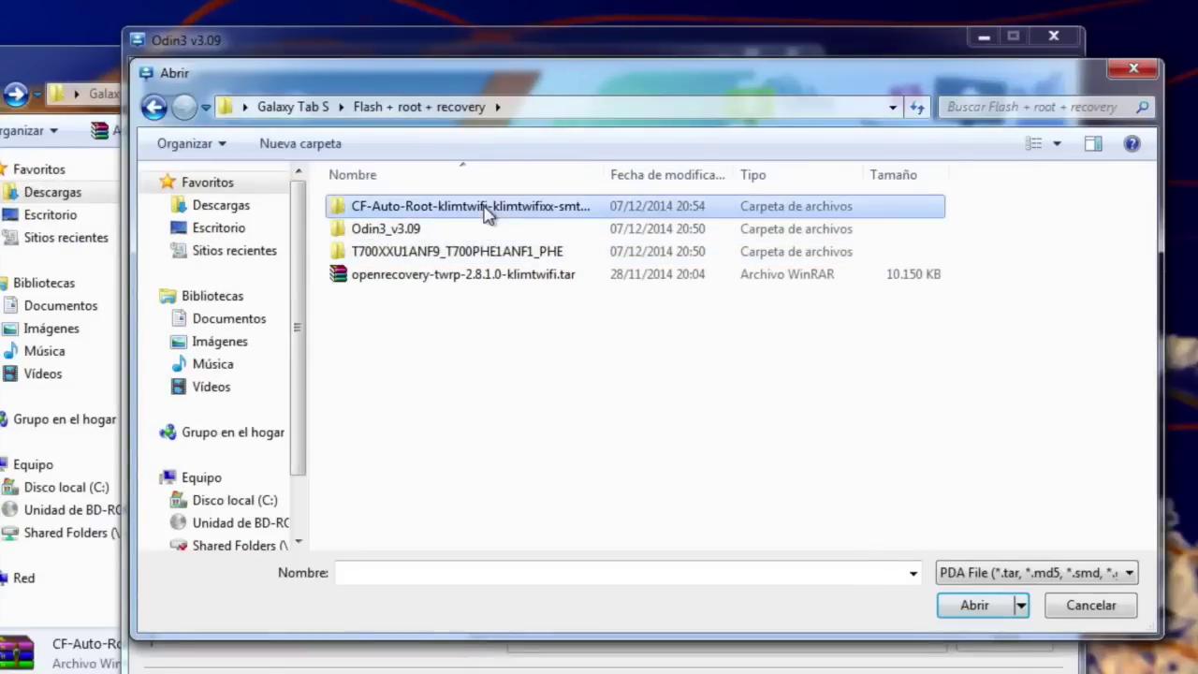
pyautogui.doubleClick(486, 210)
pyautogui.doubleClick(439, 214)
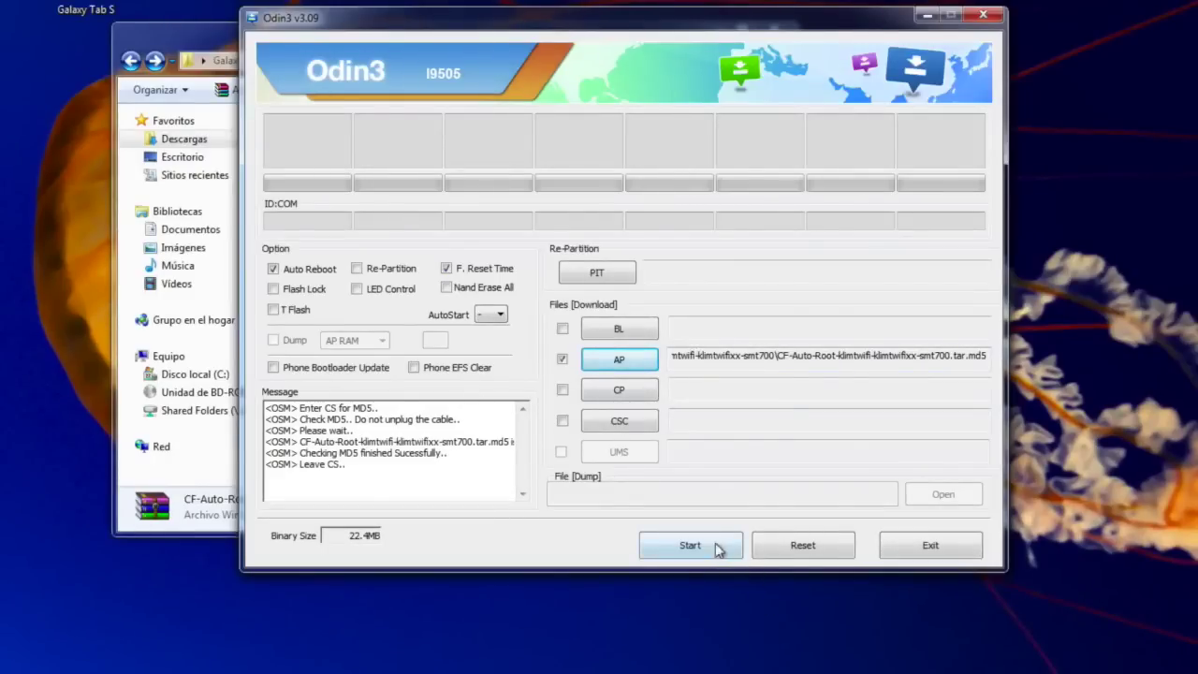
pyautogui.click(794, 549)
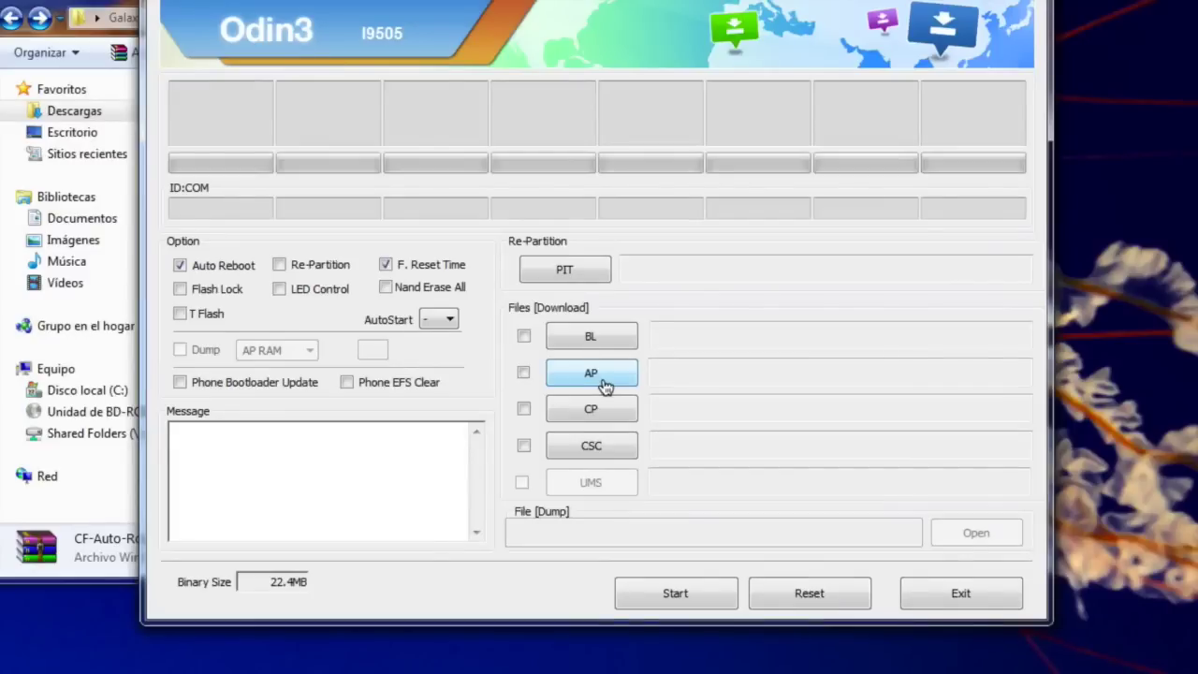
# Load openrecovery-twrp-2.8.1.0-klimtwifi.tar into AP and flash it to the tablet
pyautogui.click(605, 384)
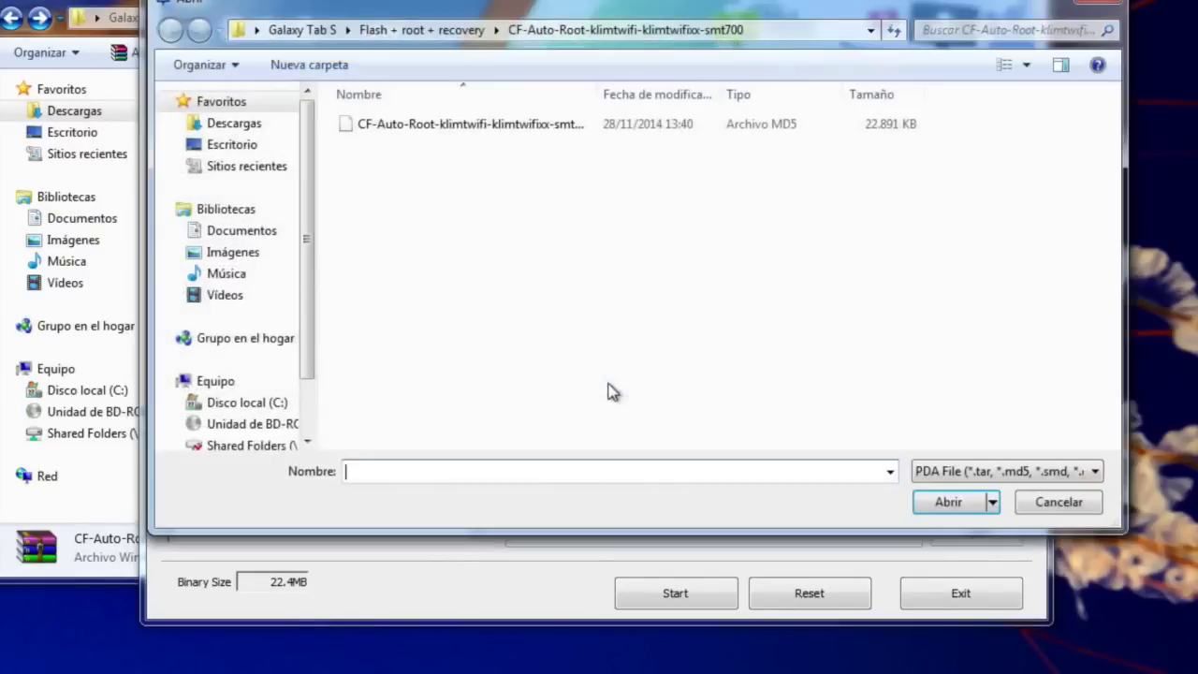
pyautogui.click(438, 30)
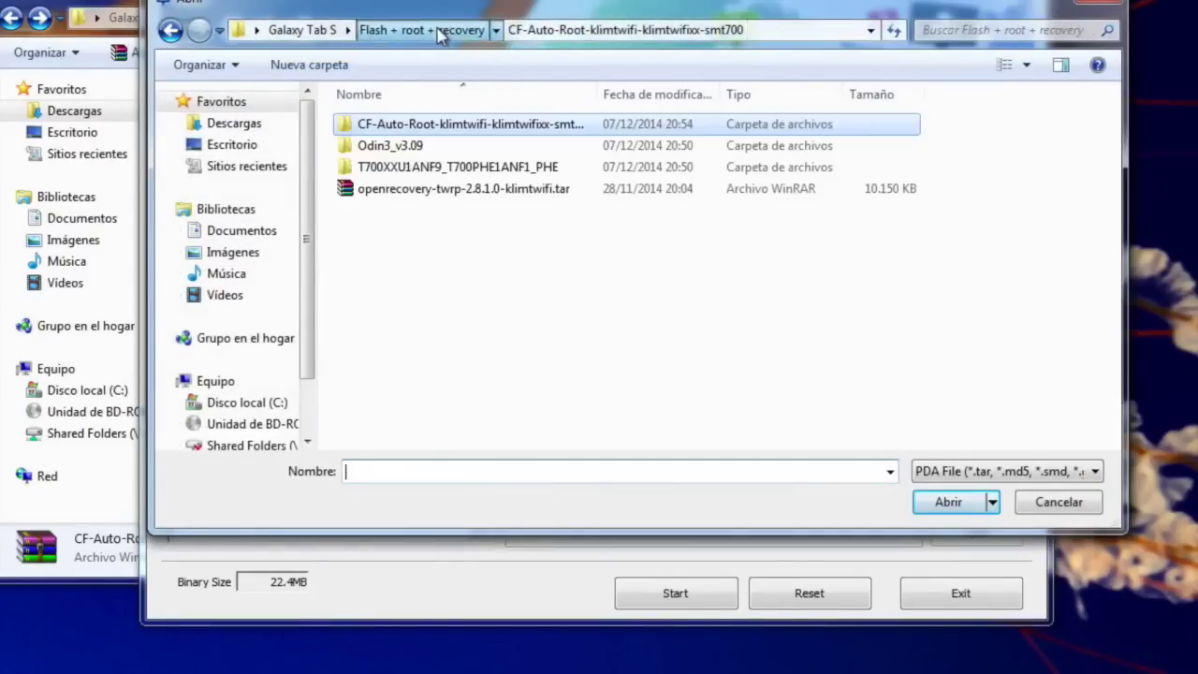
pyautogui.doubleClick(412, 191)
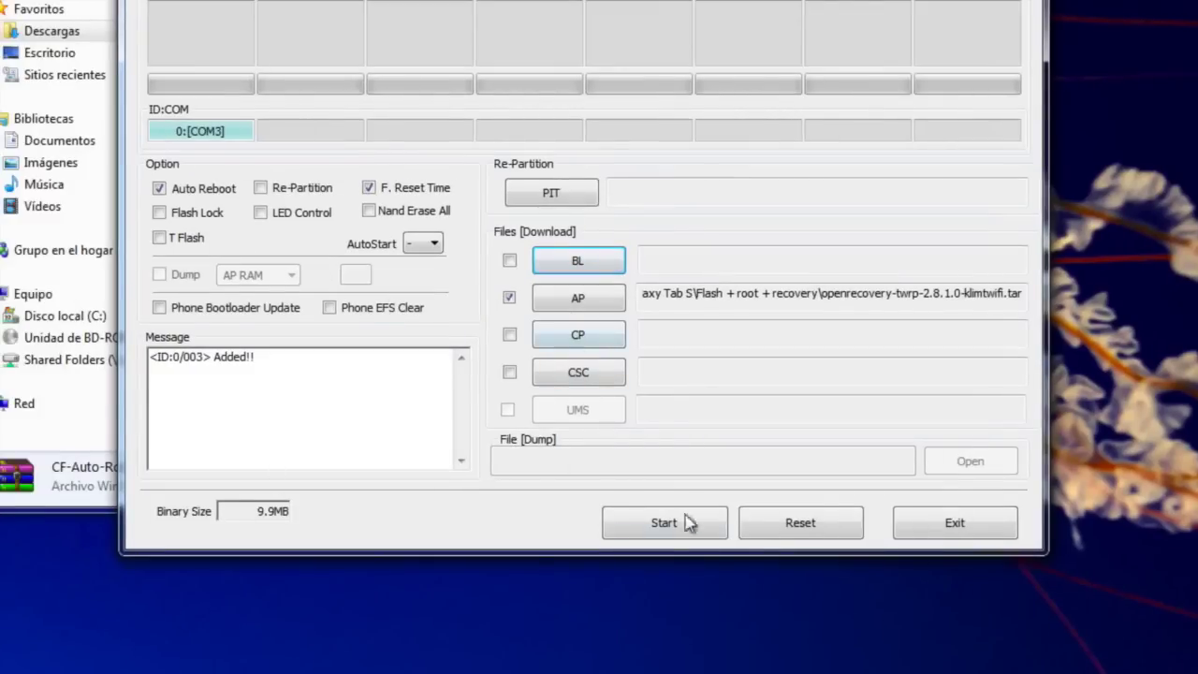
pyautogui.click(588, 522)
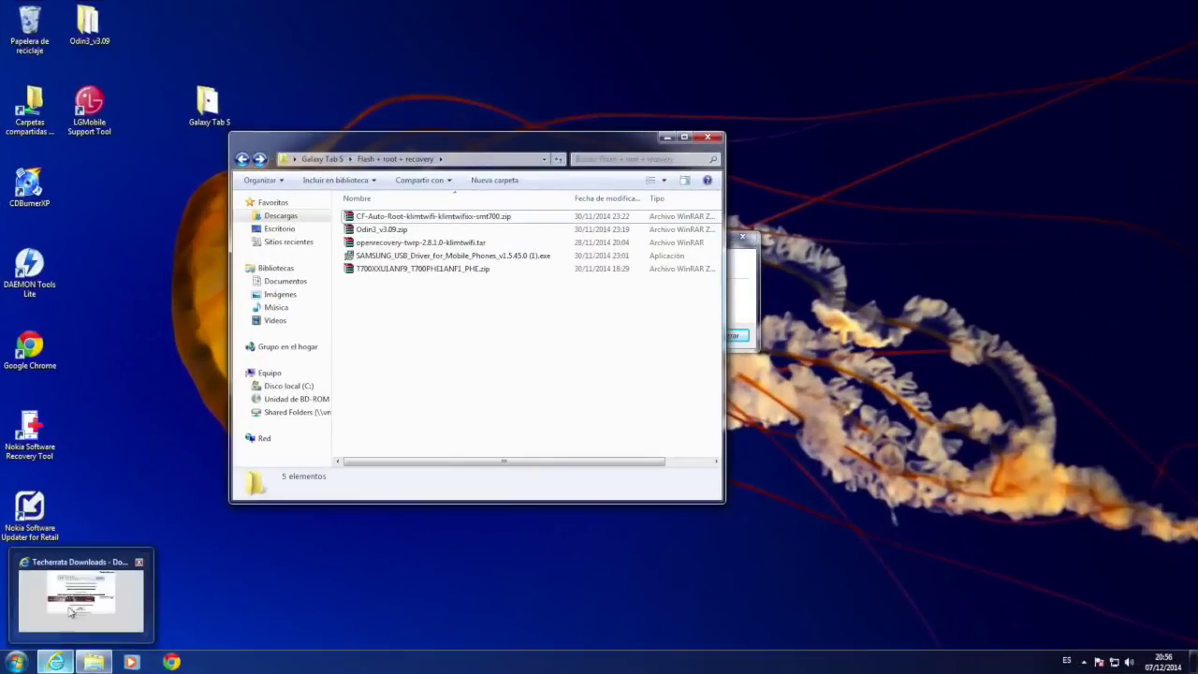
# Go to Google and search for 'xda galaxy tab s'
pyautogui.click(78, 599)
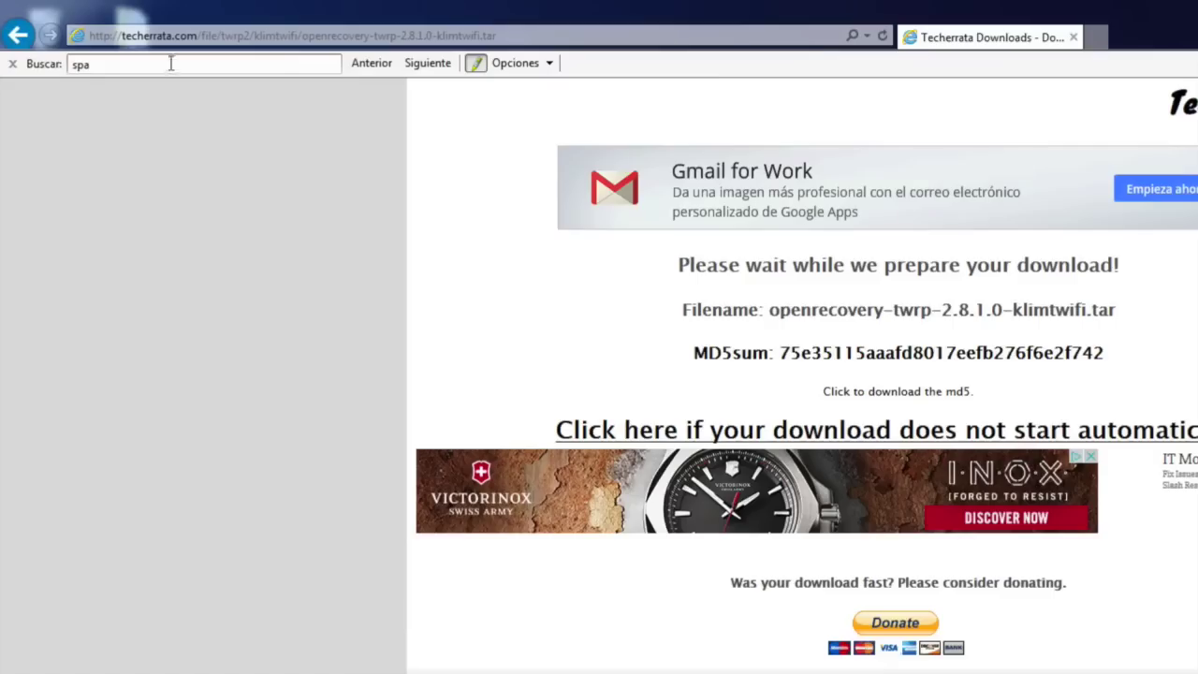
pyautogui.click(171, 36)
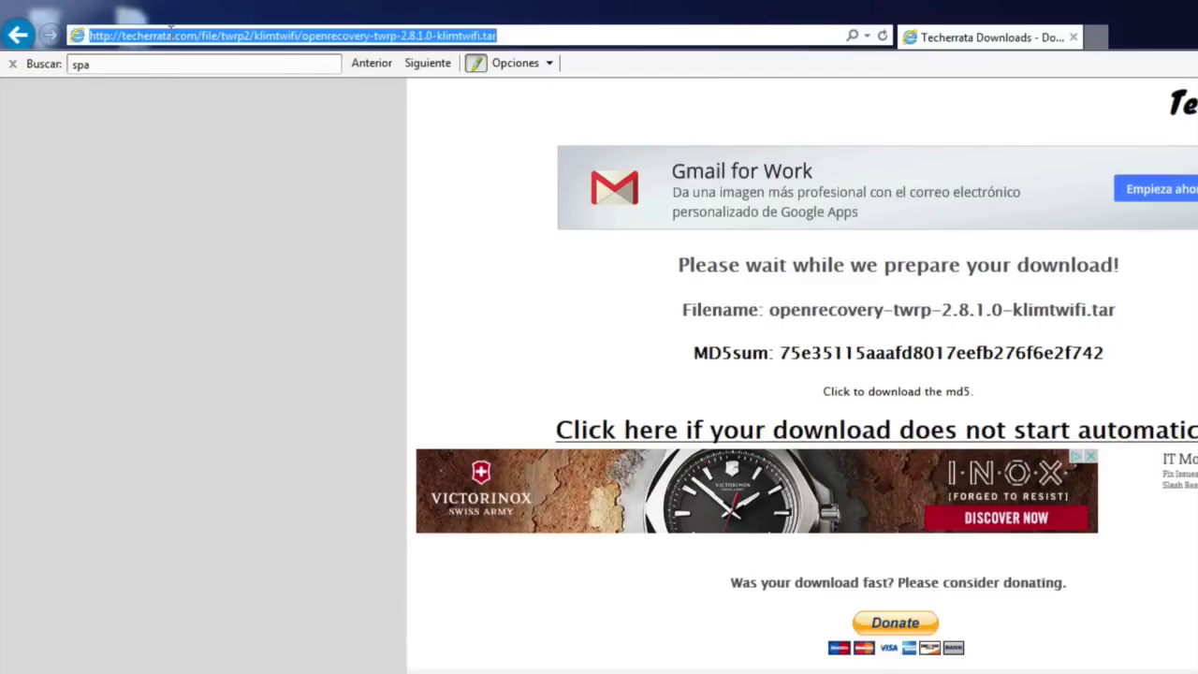
pyautogui.write('google')
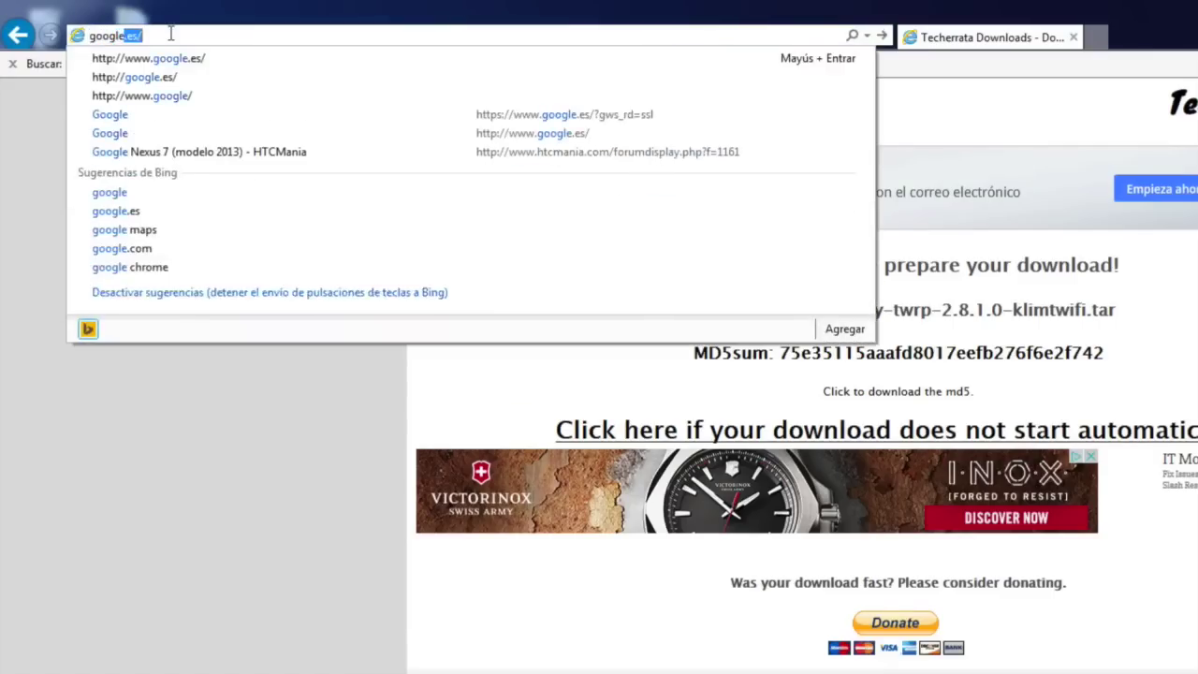
pyautogui.press('Return')
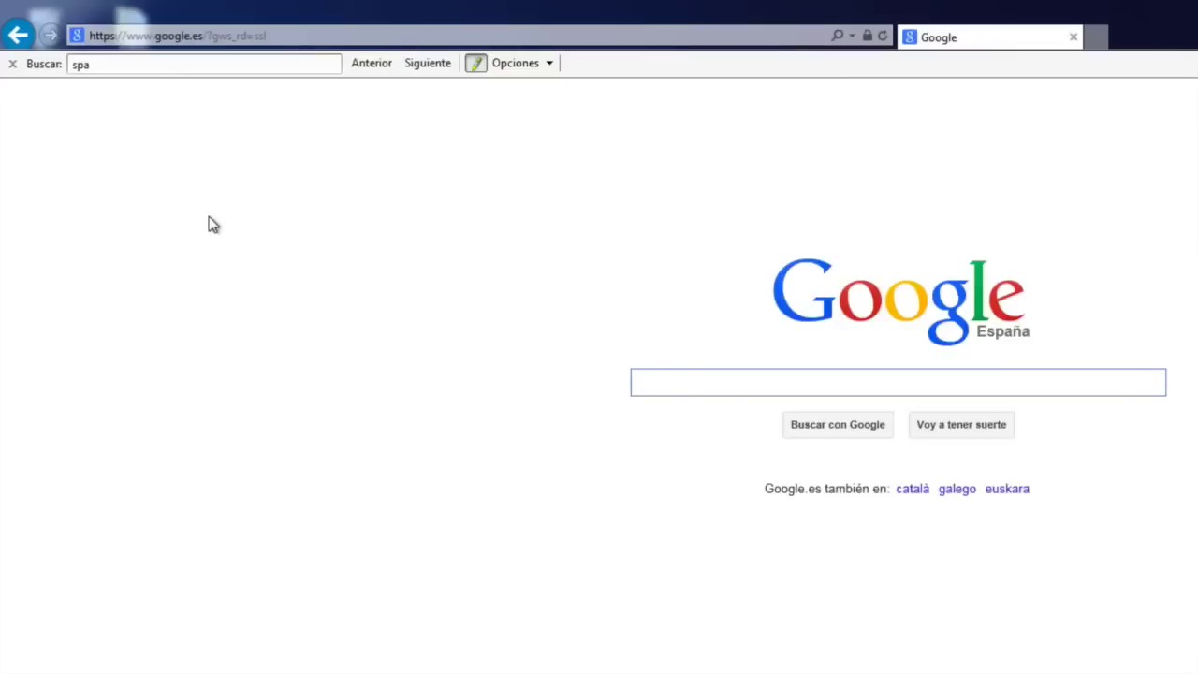
pyautogui.write('xda')
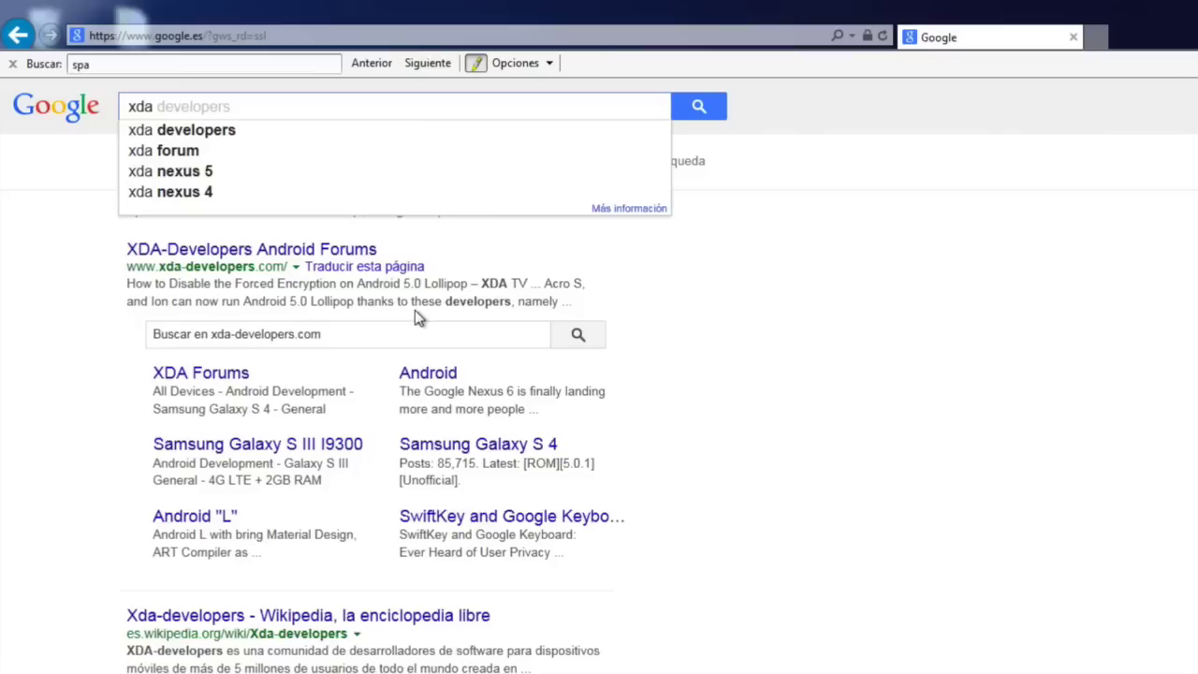
pyautogui.write(' galaxy tab s')
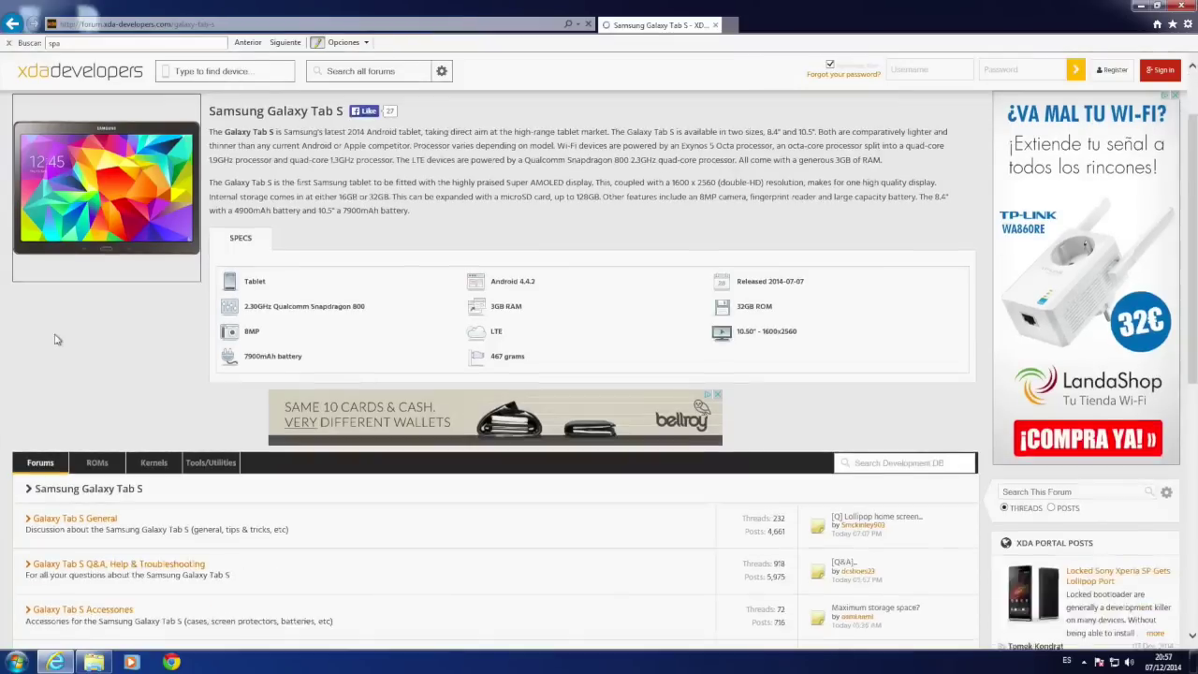
# Find the NF9 ROM v1.0.1 link and start its primary AndroidFileHost download
pyautogui.scroll(-10, 54, 340)
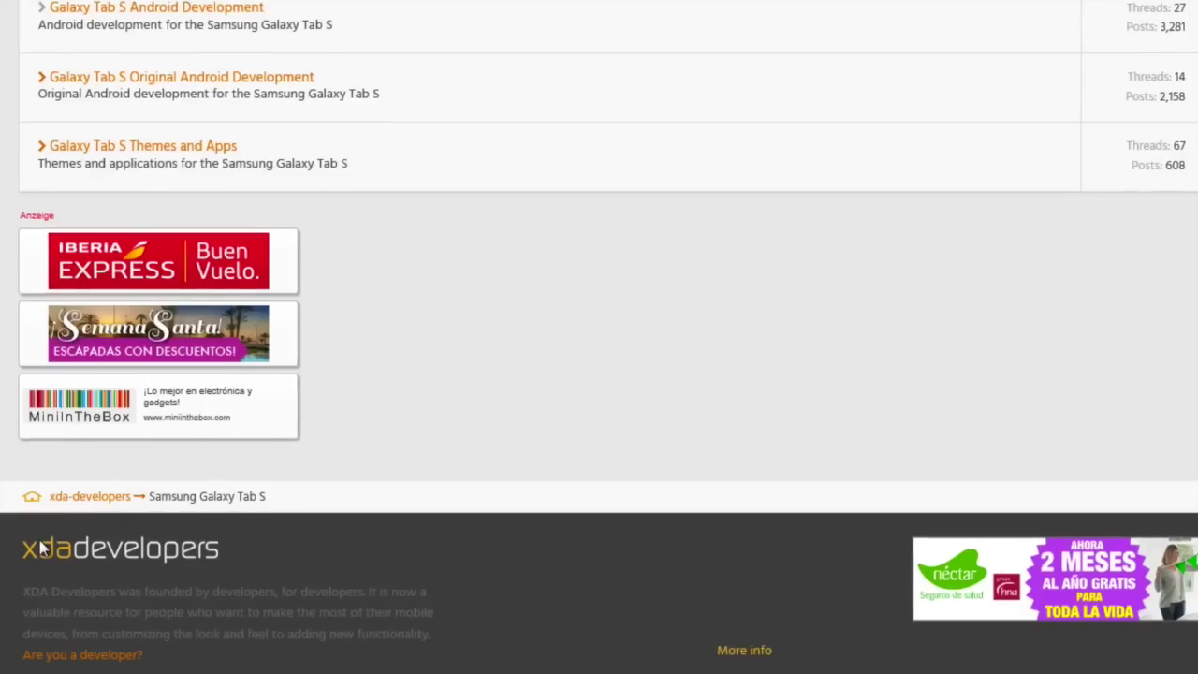
pyautogui.scroll(3, 41, 548)
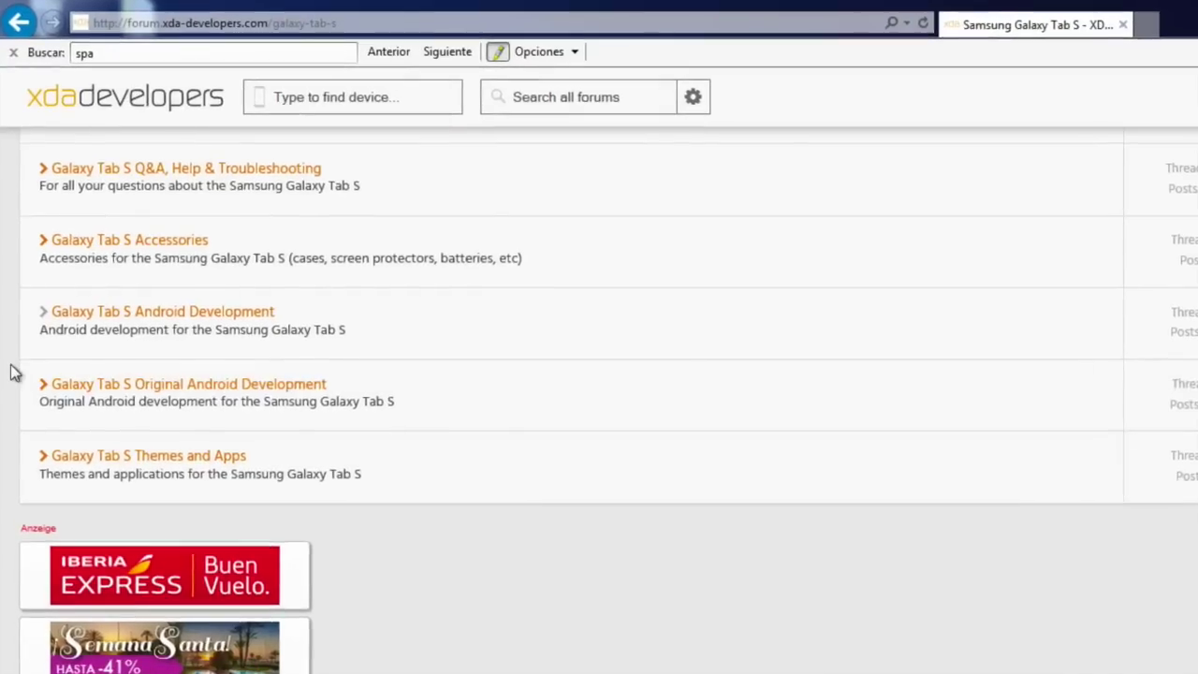
pyautogui.scroll(2, 15, 372)
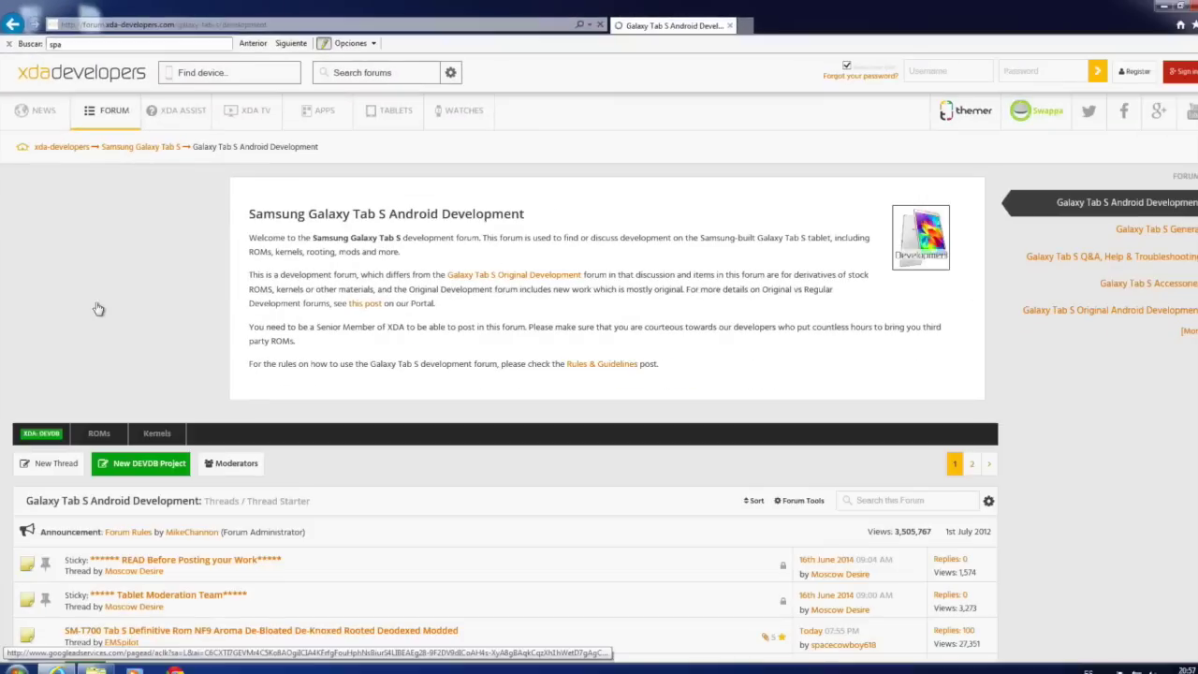
pyautogui.scroll(-2, 159, 454)
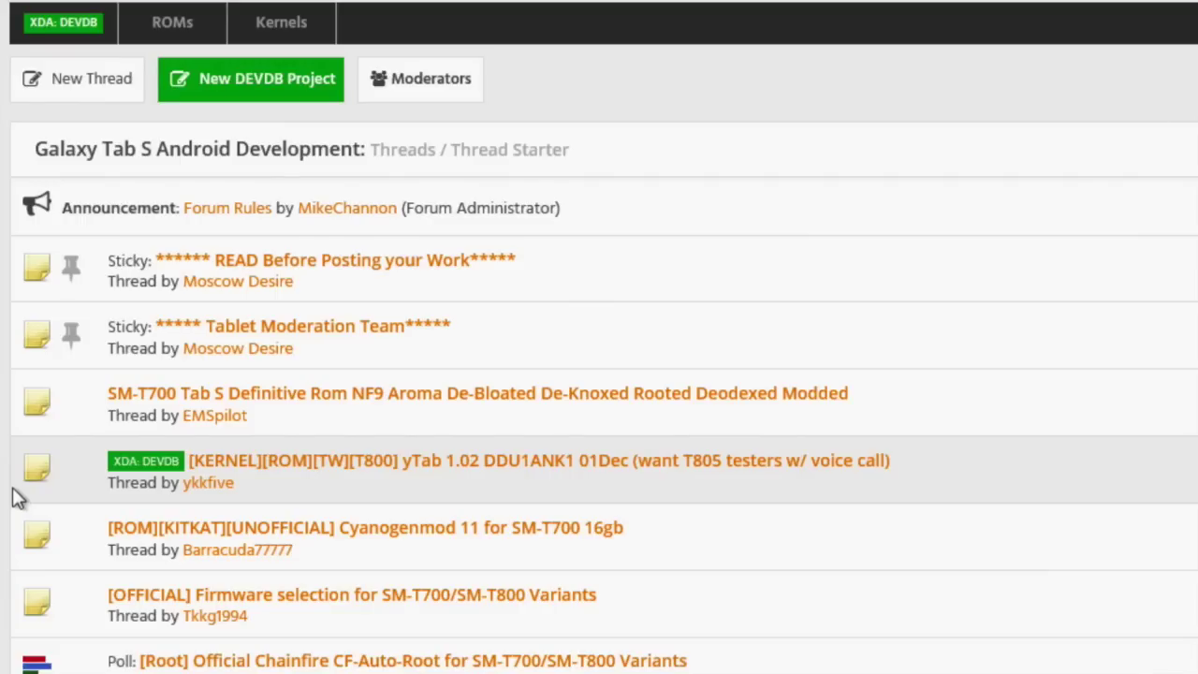
pyautogui.scroll(-15, 367, 404)
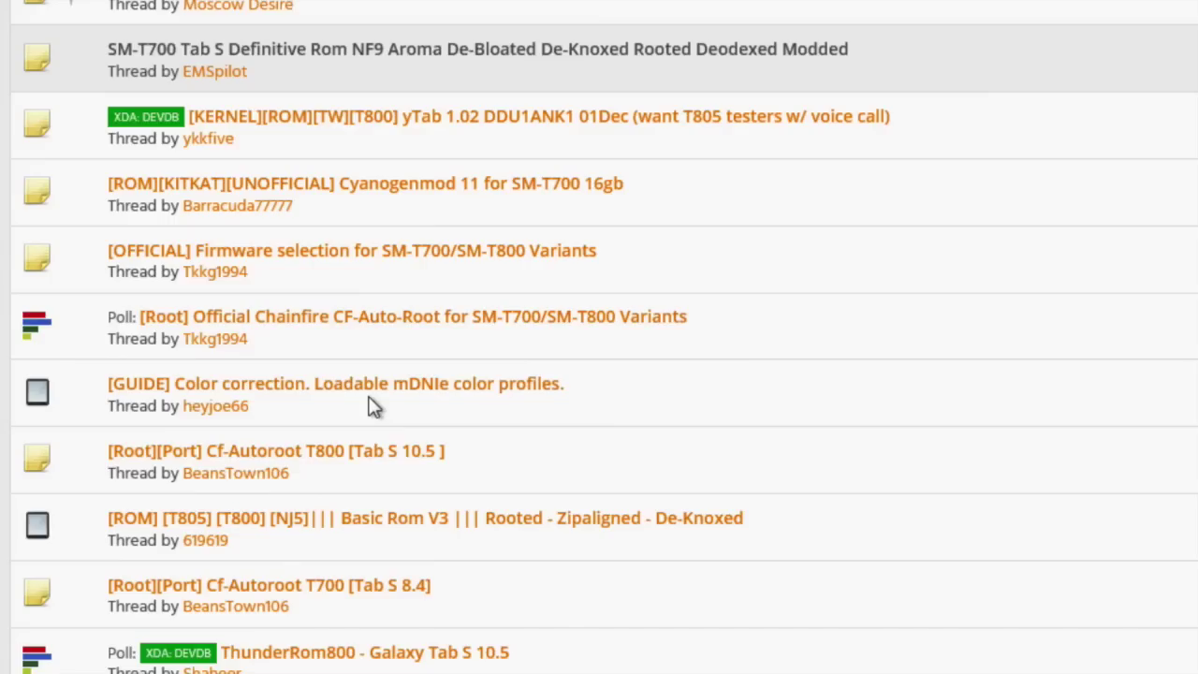
pyautogui.scroll(2, 363, 405)
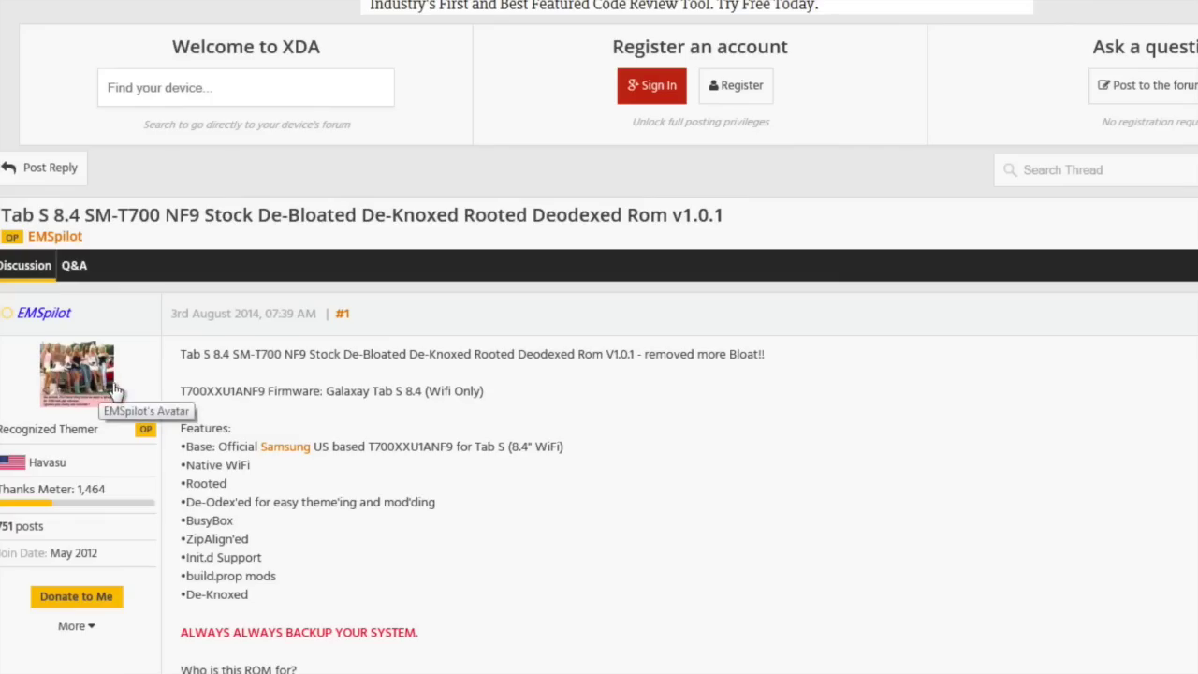
pyautogui.scroll(-2, 113, 389)
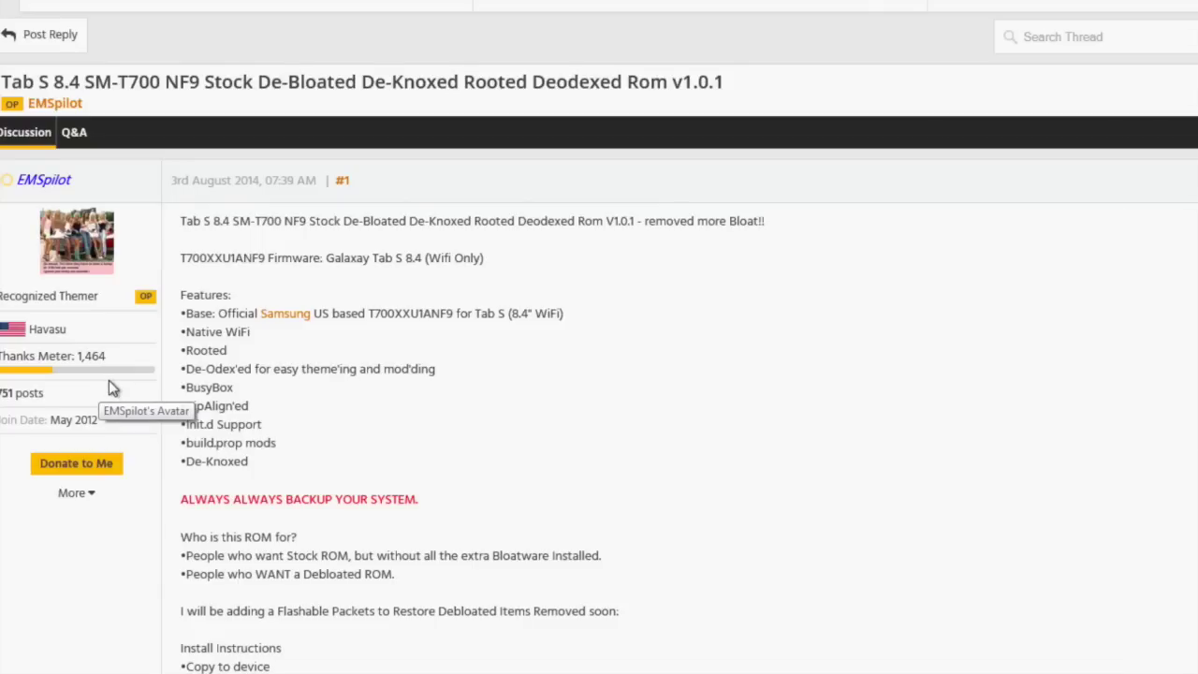
pyautogui.scroll(-3, 110, 389)
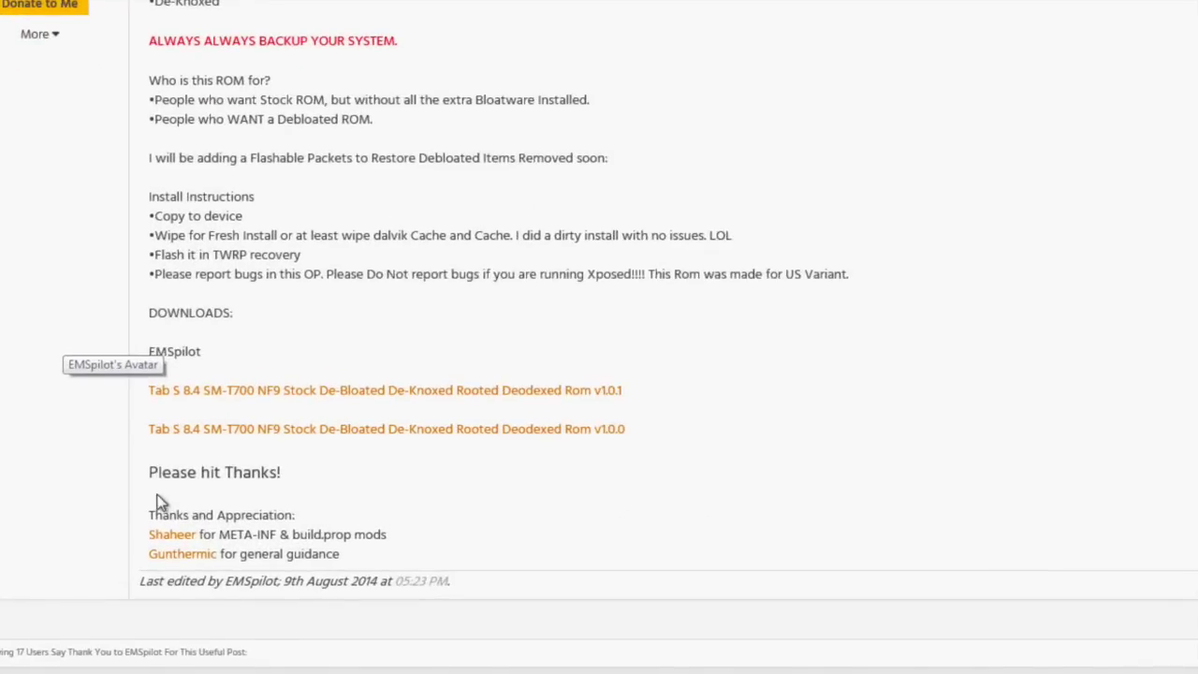
pyautogui.scroll(-2, 564, 347)
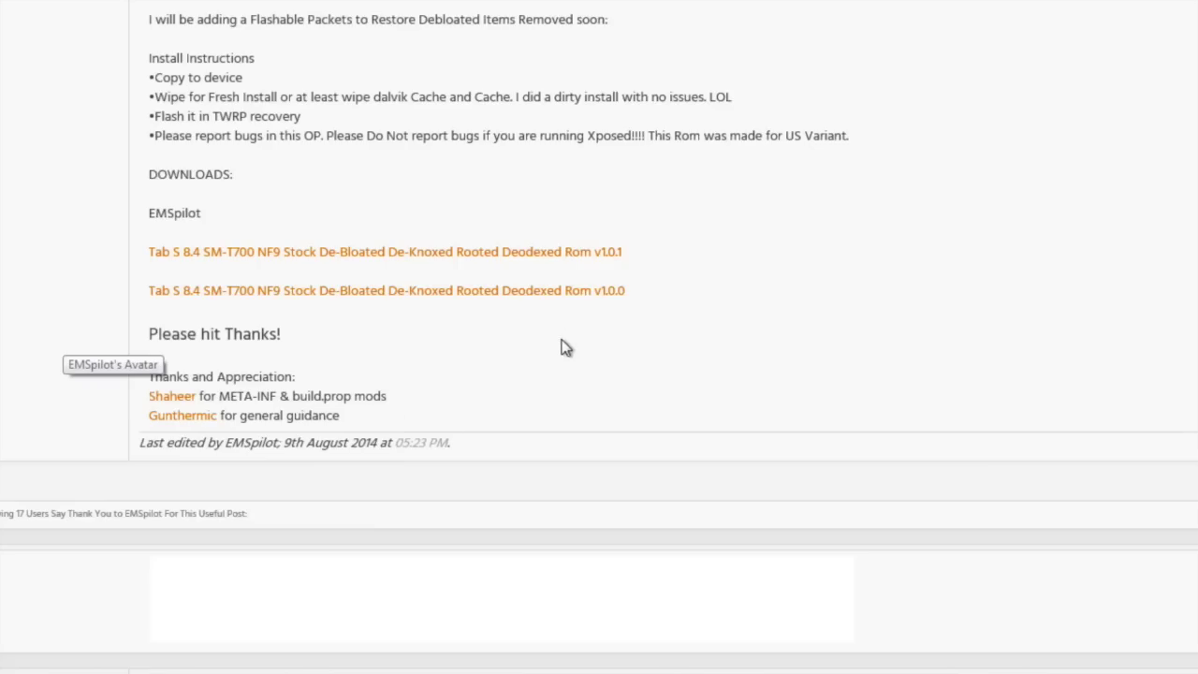
pyautogui.click(557, 253)
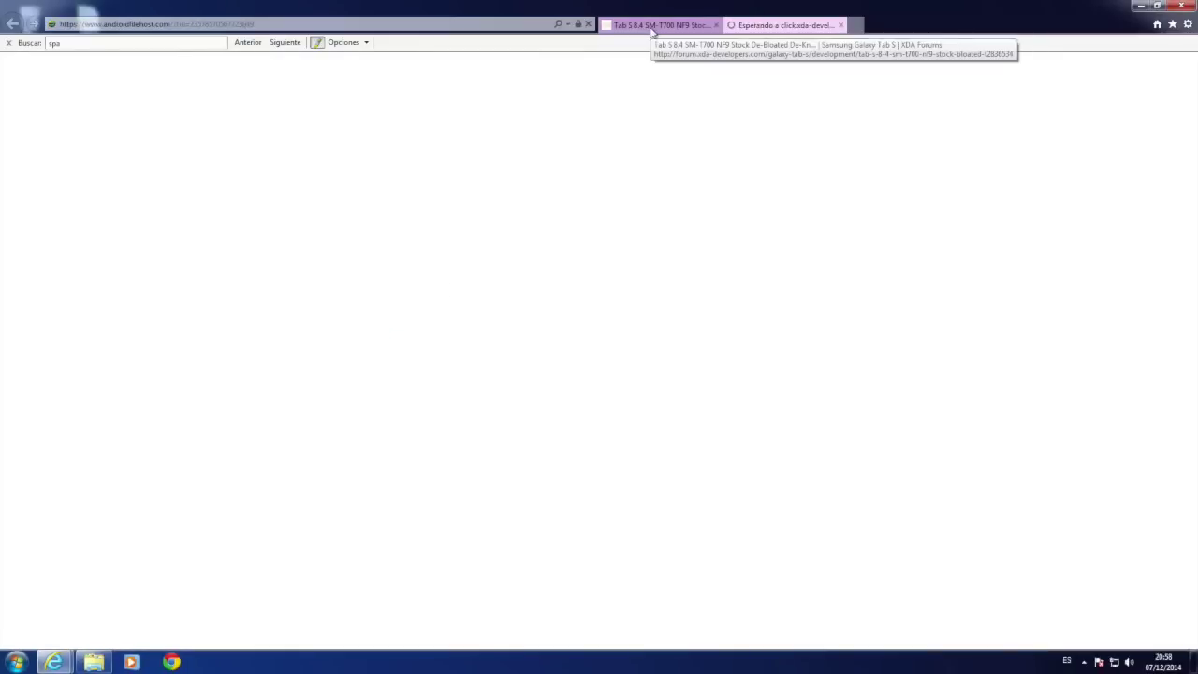
pyautogui.click(557, 546)
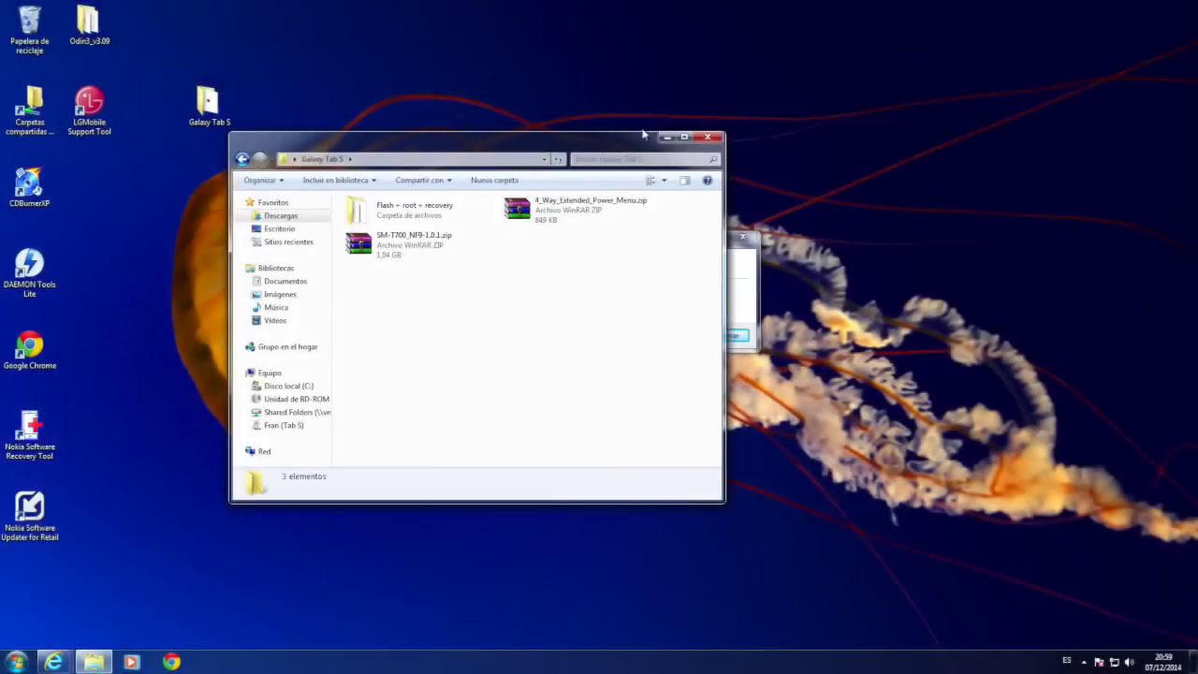
# Select SM-T700_NF9-1.0.1.zip and dismiss the driver-installation notice
pyautogui.moveTo(621, 145); pyautogui.dragTo(836, 160)
pyautogui.click(659, 257)
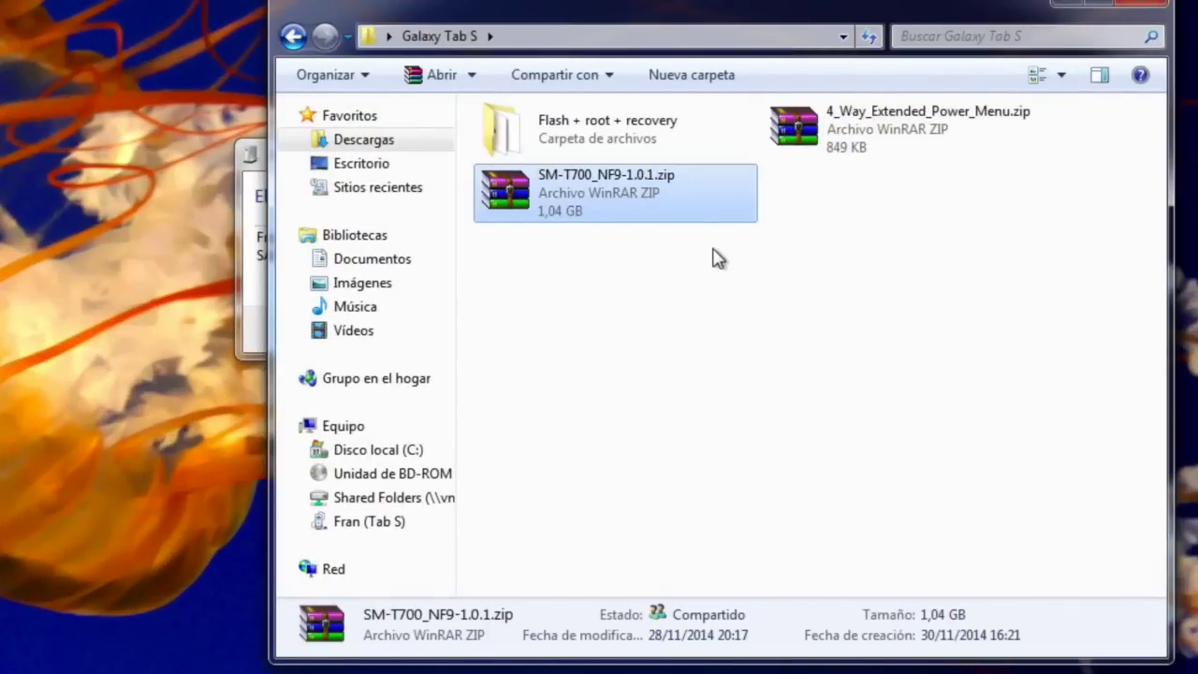
pyautogui.click(251, 251)
pyautogui.click(783, 330)
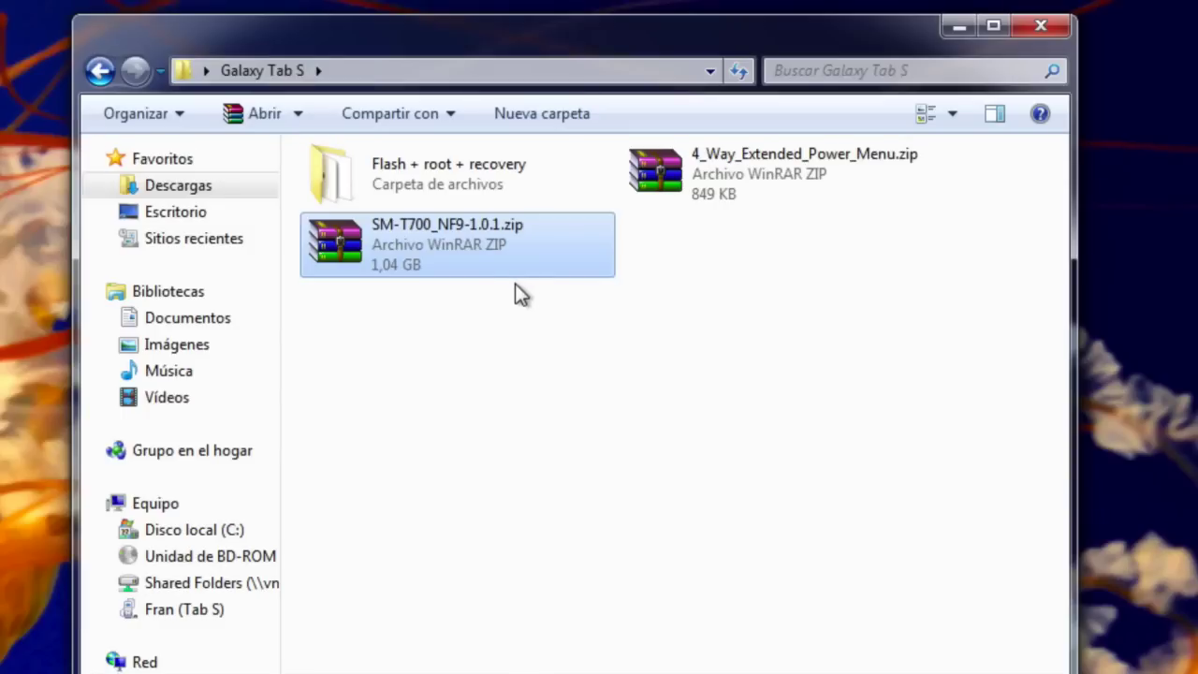
# Copy the ROM zip and open the tablet's internal storage drive
pyautogui.rightClick(458, 246)
pyautogui.click(574, 577)
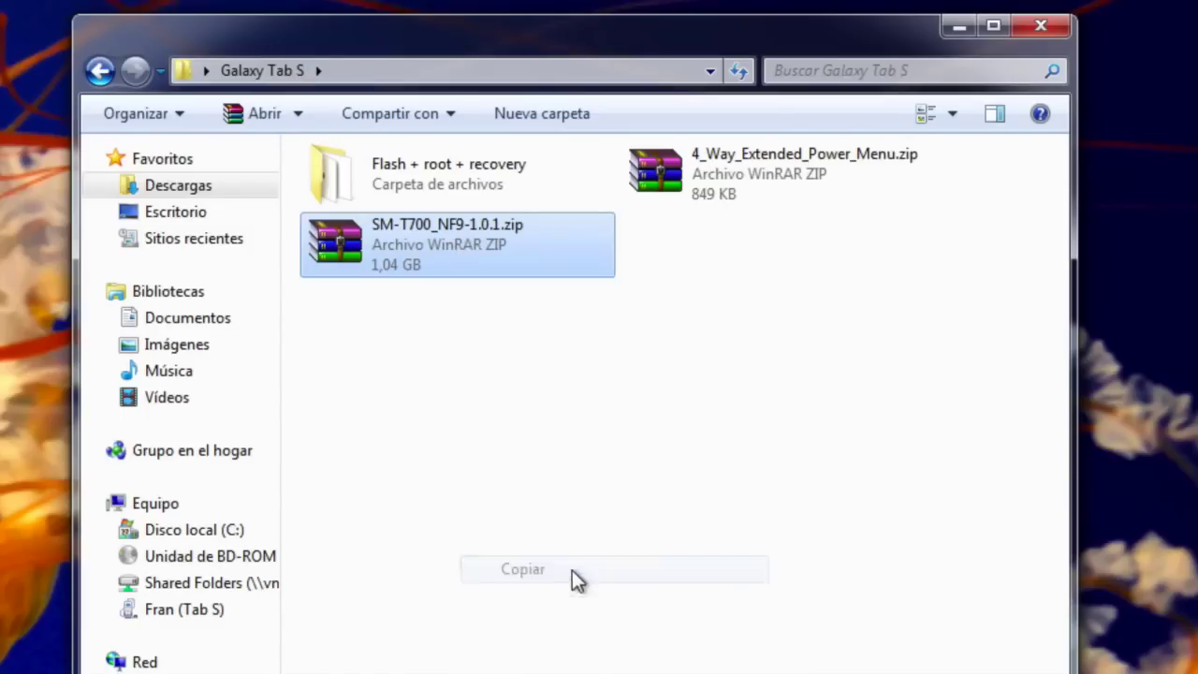
pyautogui.click(226, 613)
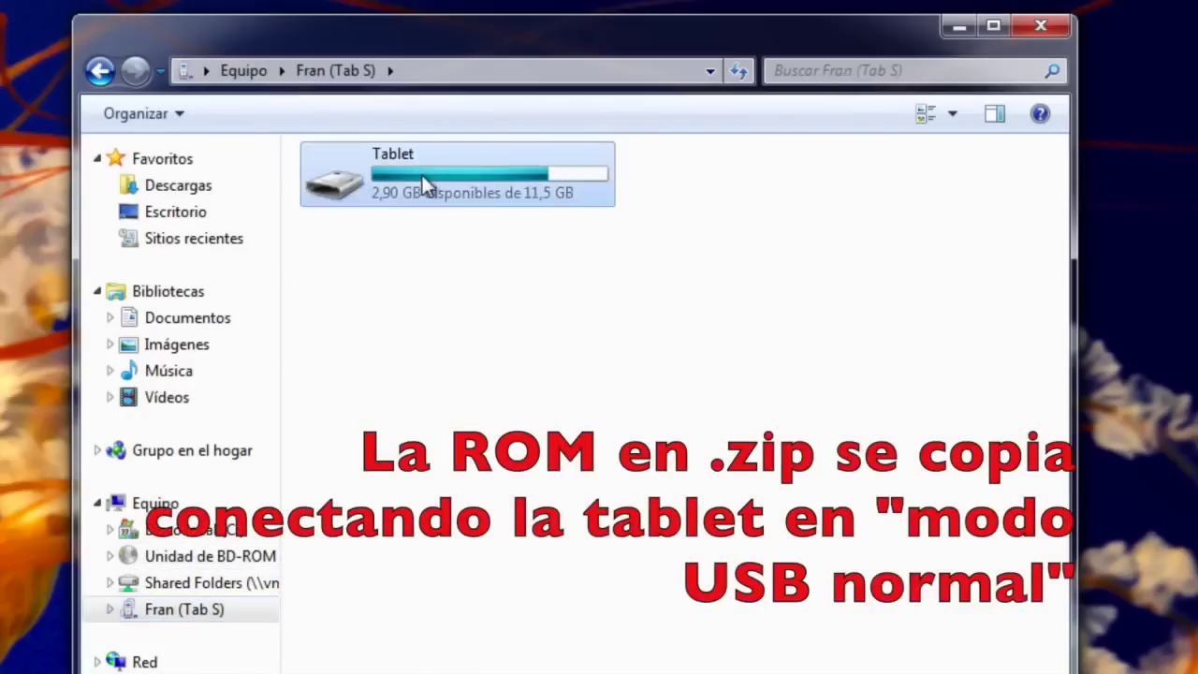
pyautogui.doubleClick(423, 178)
pyautogui.scroll(-4, 645, 314)
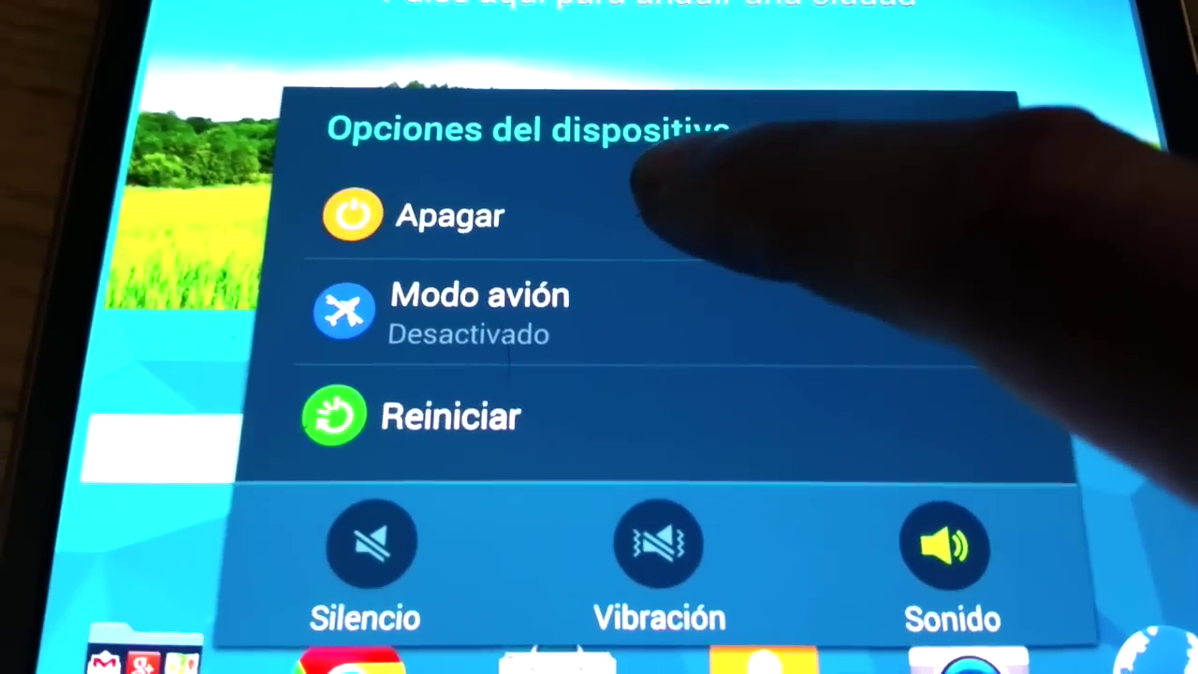
# Shut down the tablet via Apagar, then run TWRP's Wipe 'Swipe to Factory Reset'
pyautogui.click(655, 187)
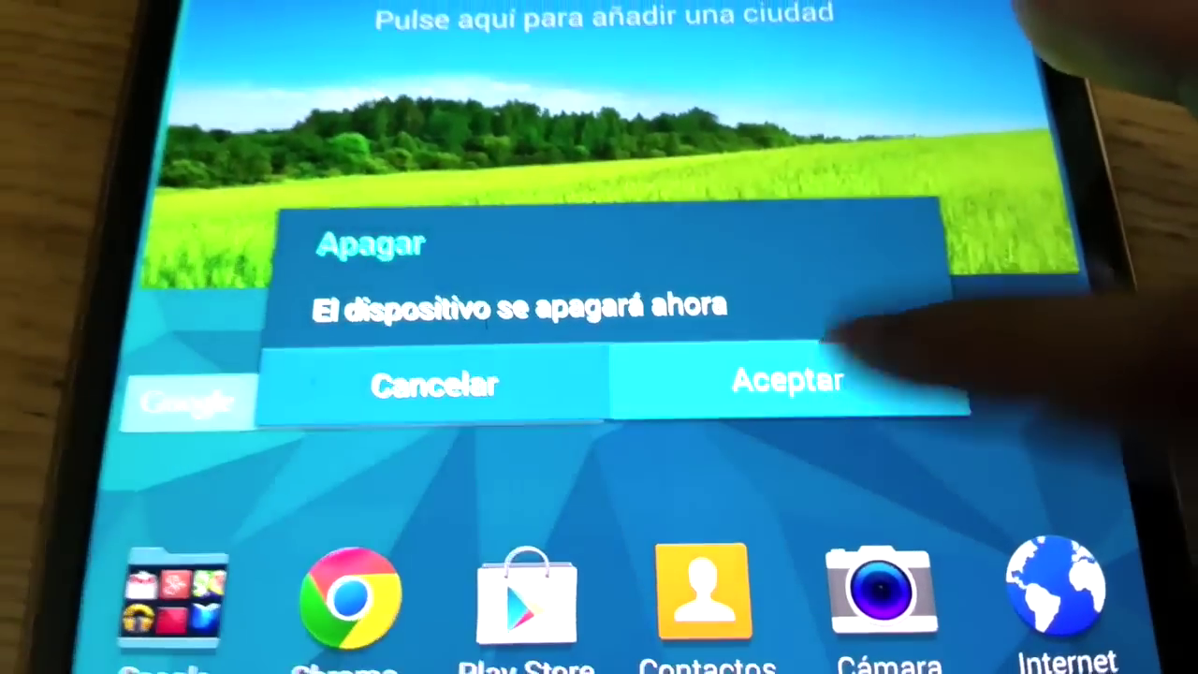
pyautogui.click(772, 391)
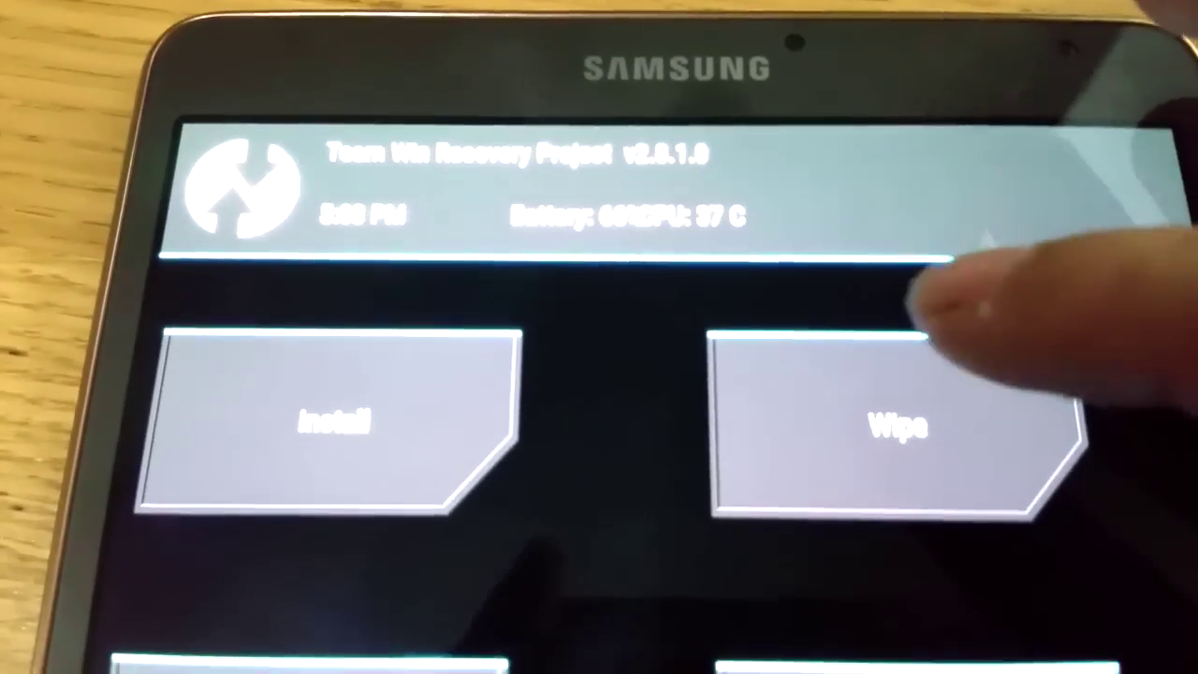
pyautogui.click(936, 351)
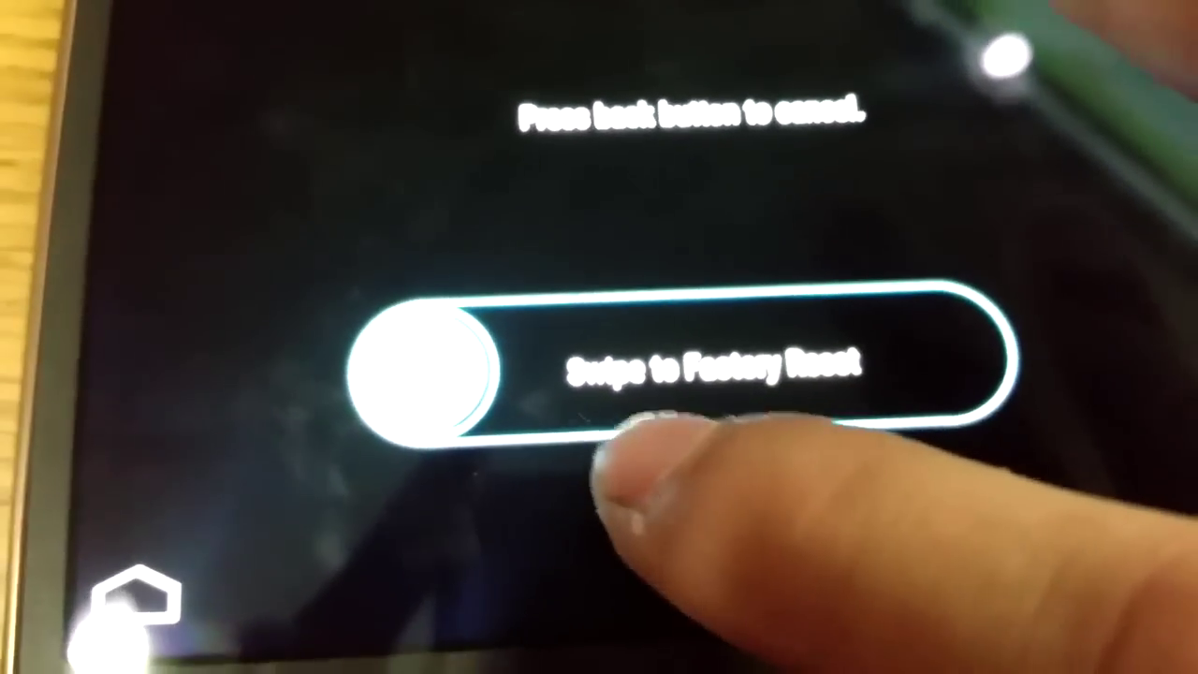
pyautogui.moveTo(388, 384); pyautogui.dragTo(974, 370)
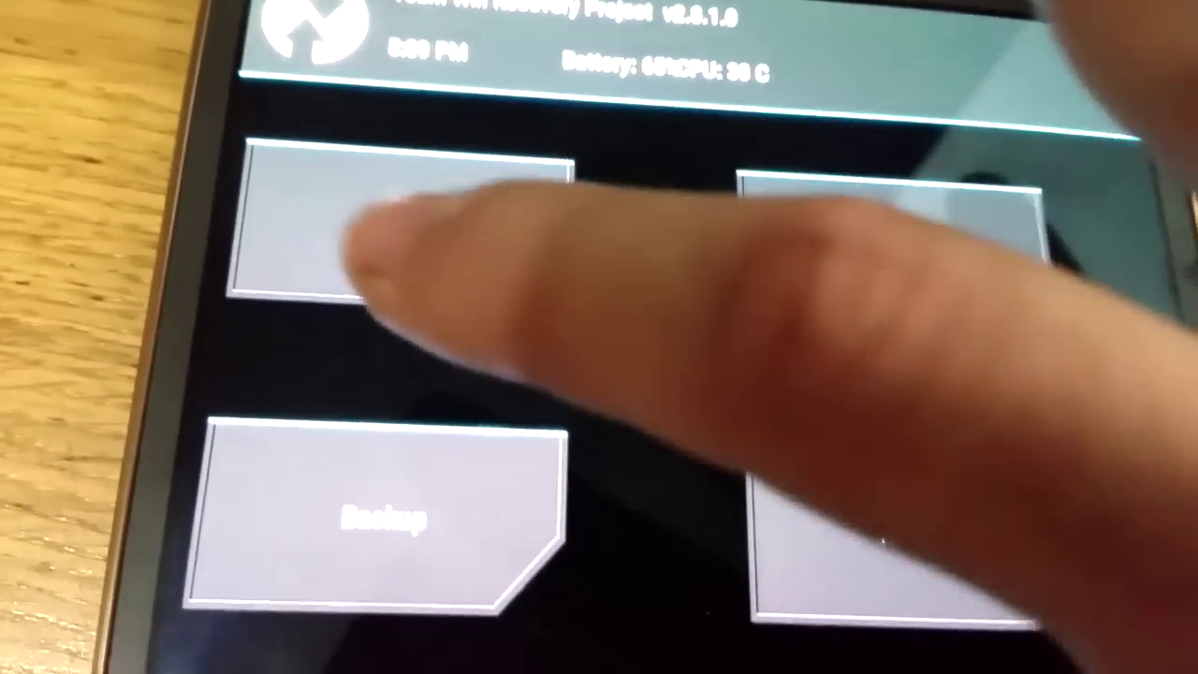
# Install the T700 NF9 Aroma ROM zip from /sdcard in TWRP and confirm the flash
pyautogui.click(366, 267)
pyautogui.scroll(-5, 655, 281)
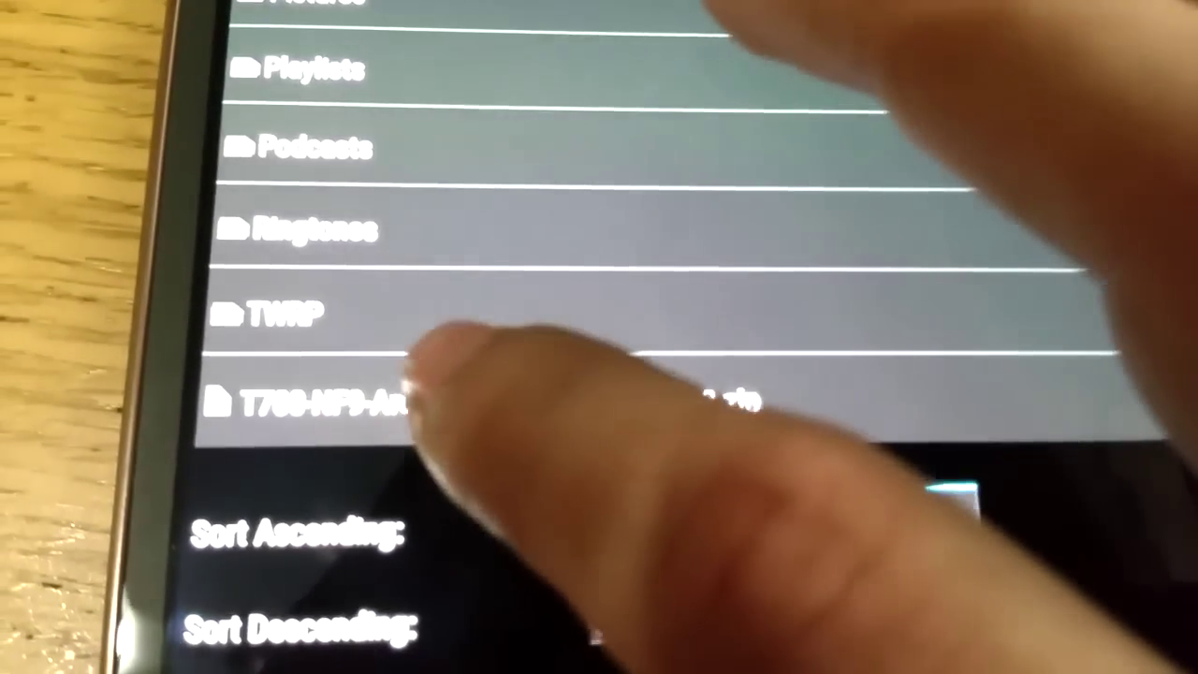
pyautogui.click(468, 397)
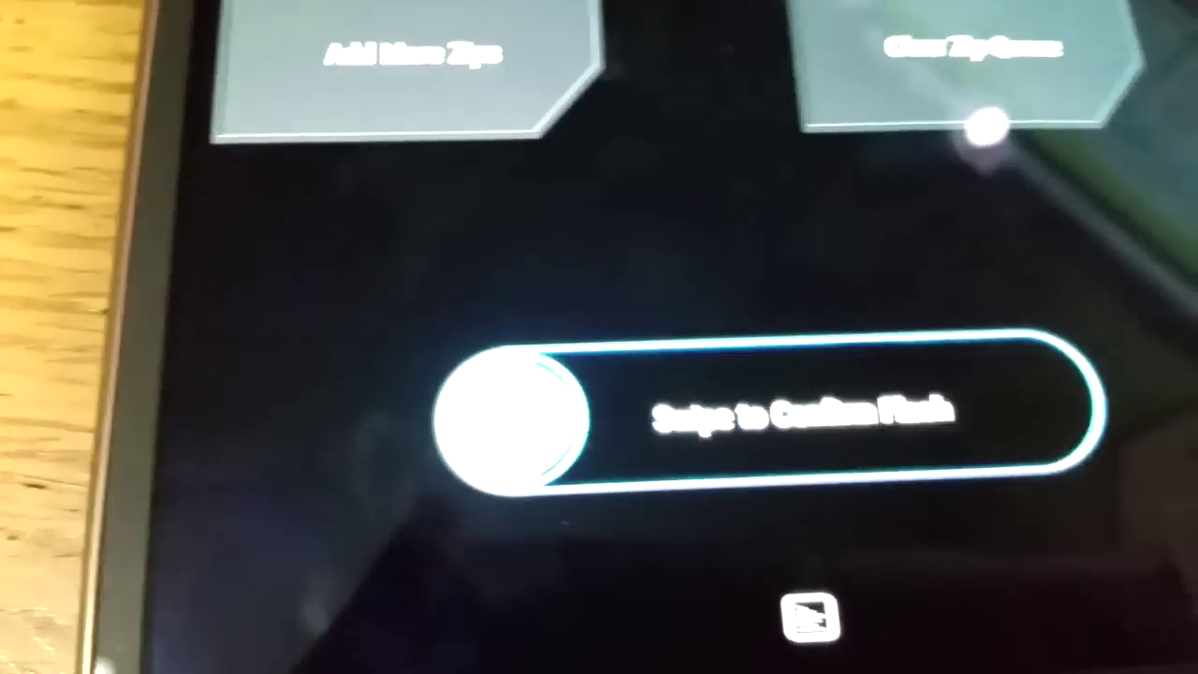
pyautogui.moveTo(539, 411); pyautogui.dragTo(1119, 393)
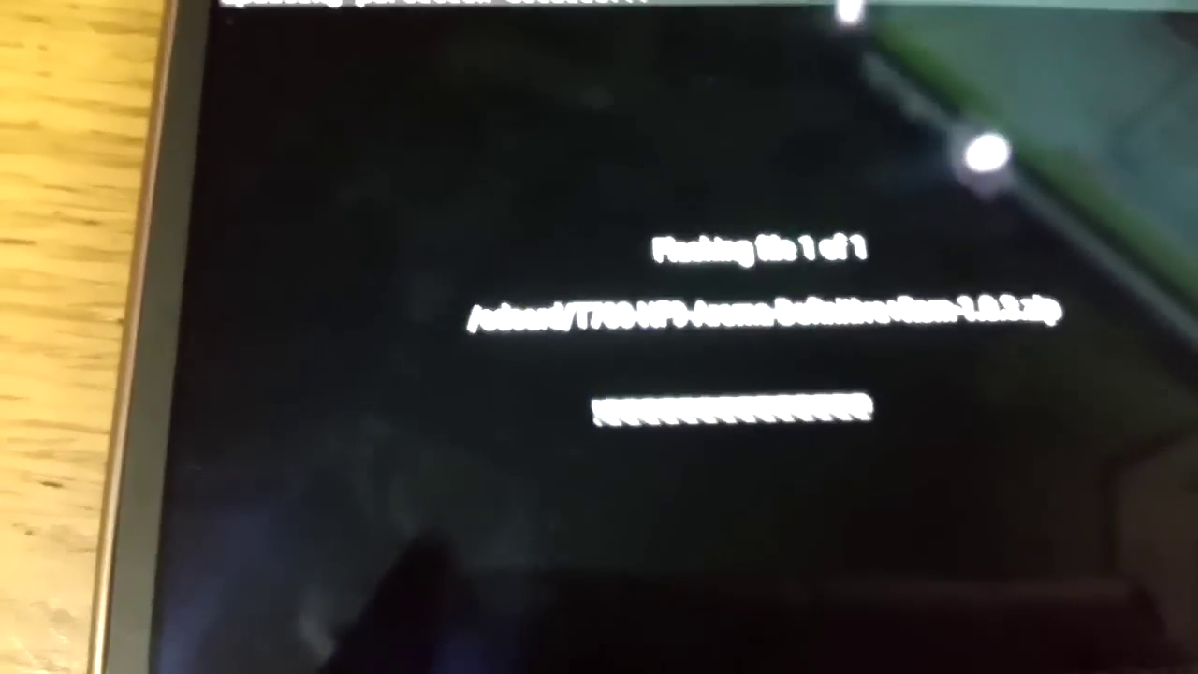